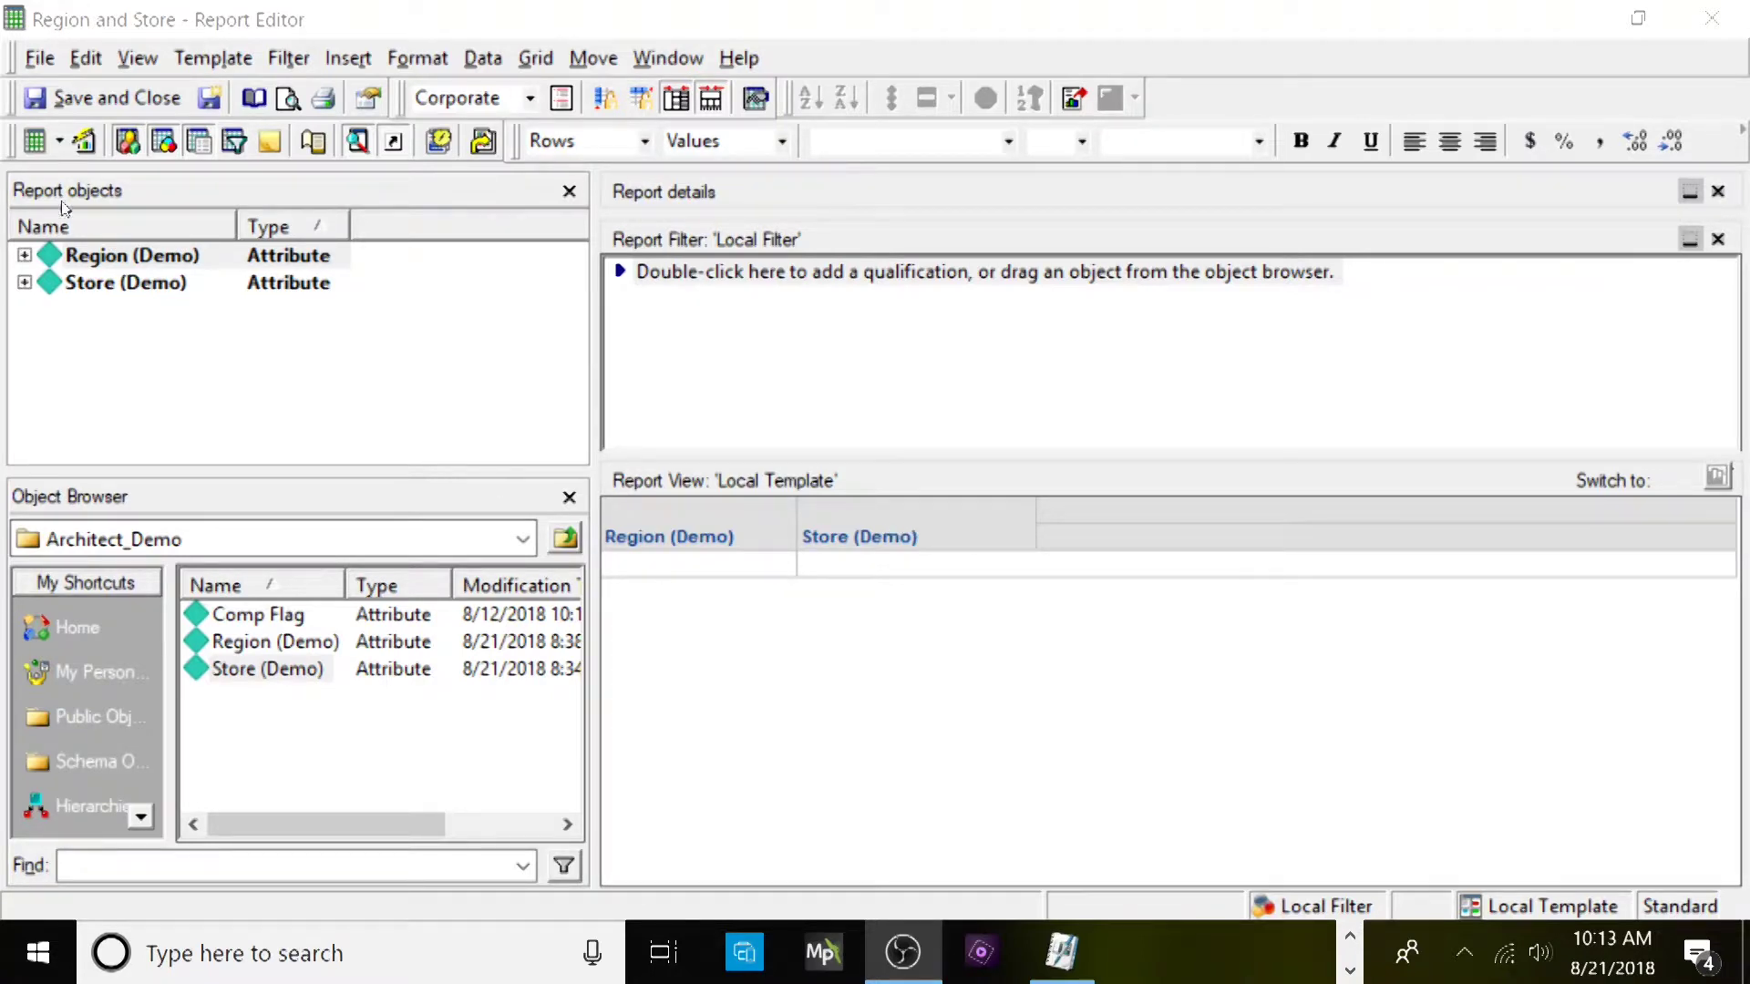
Step: Run the Region and Store report and inspect the West, Mid and East blocks, each listing 'West Store' rows
left_click(36, 141)
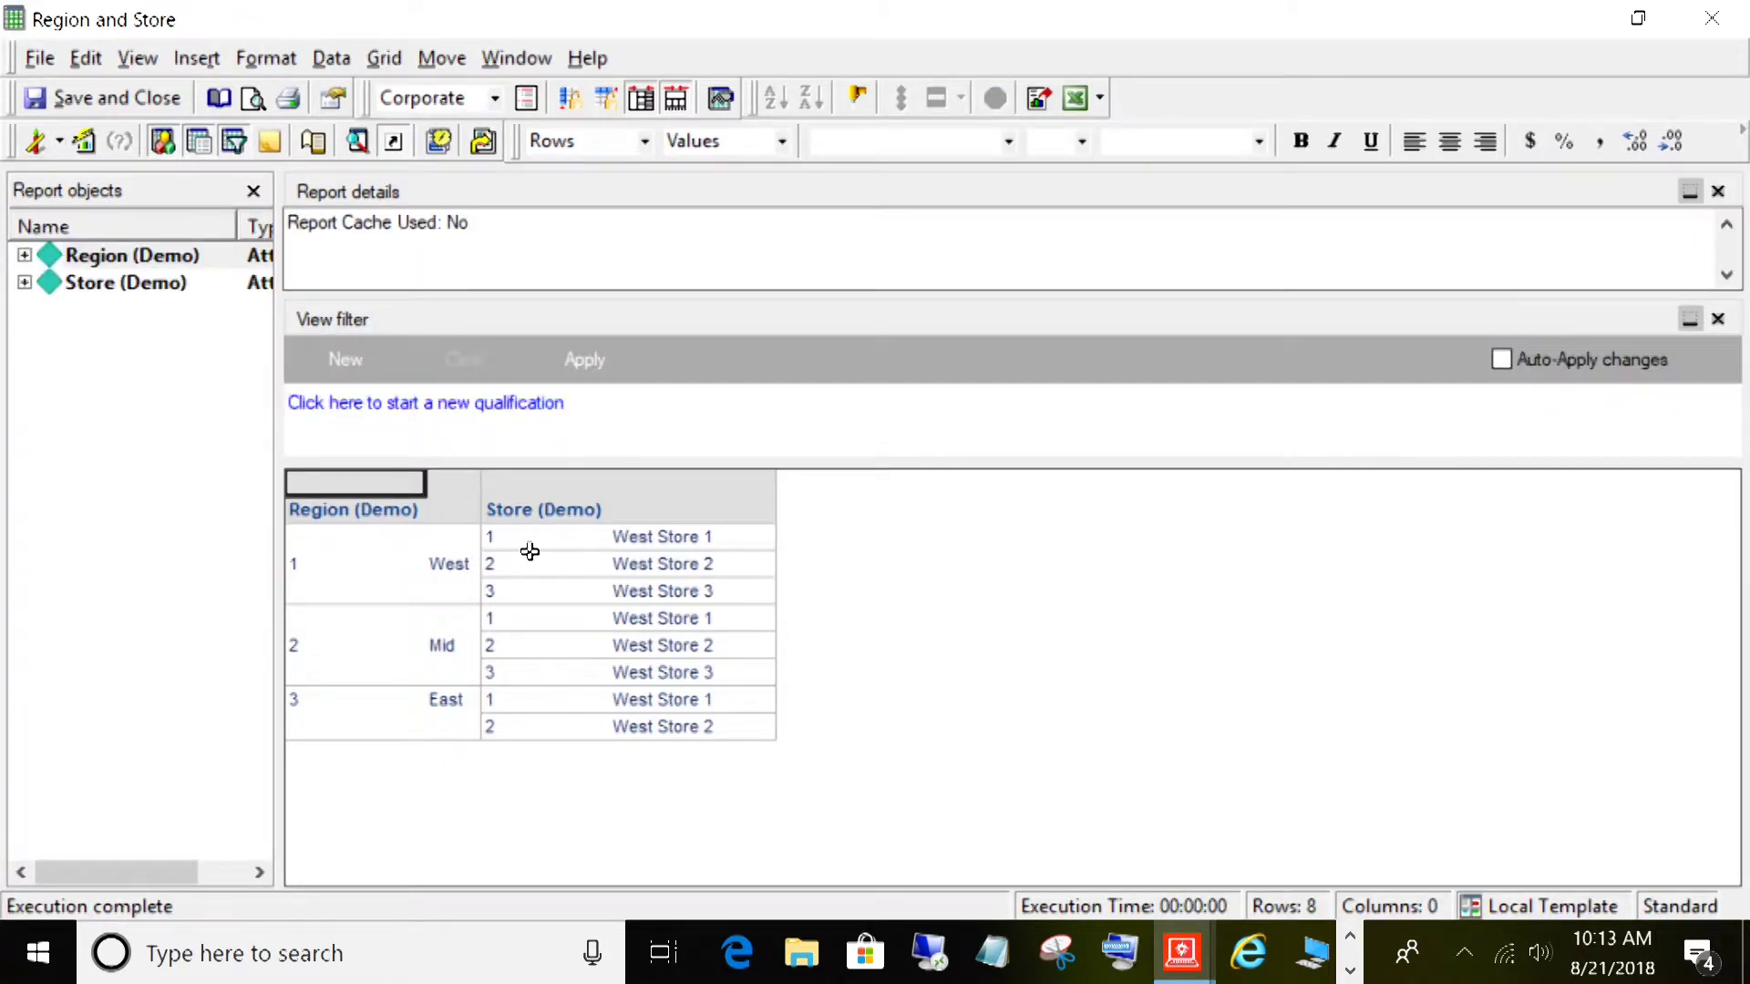
left_click(299, 570)
left_click(563, 565)
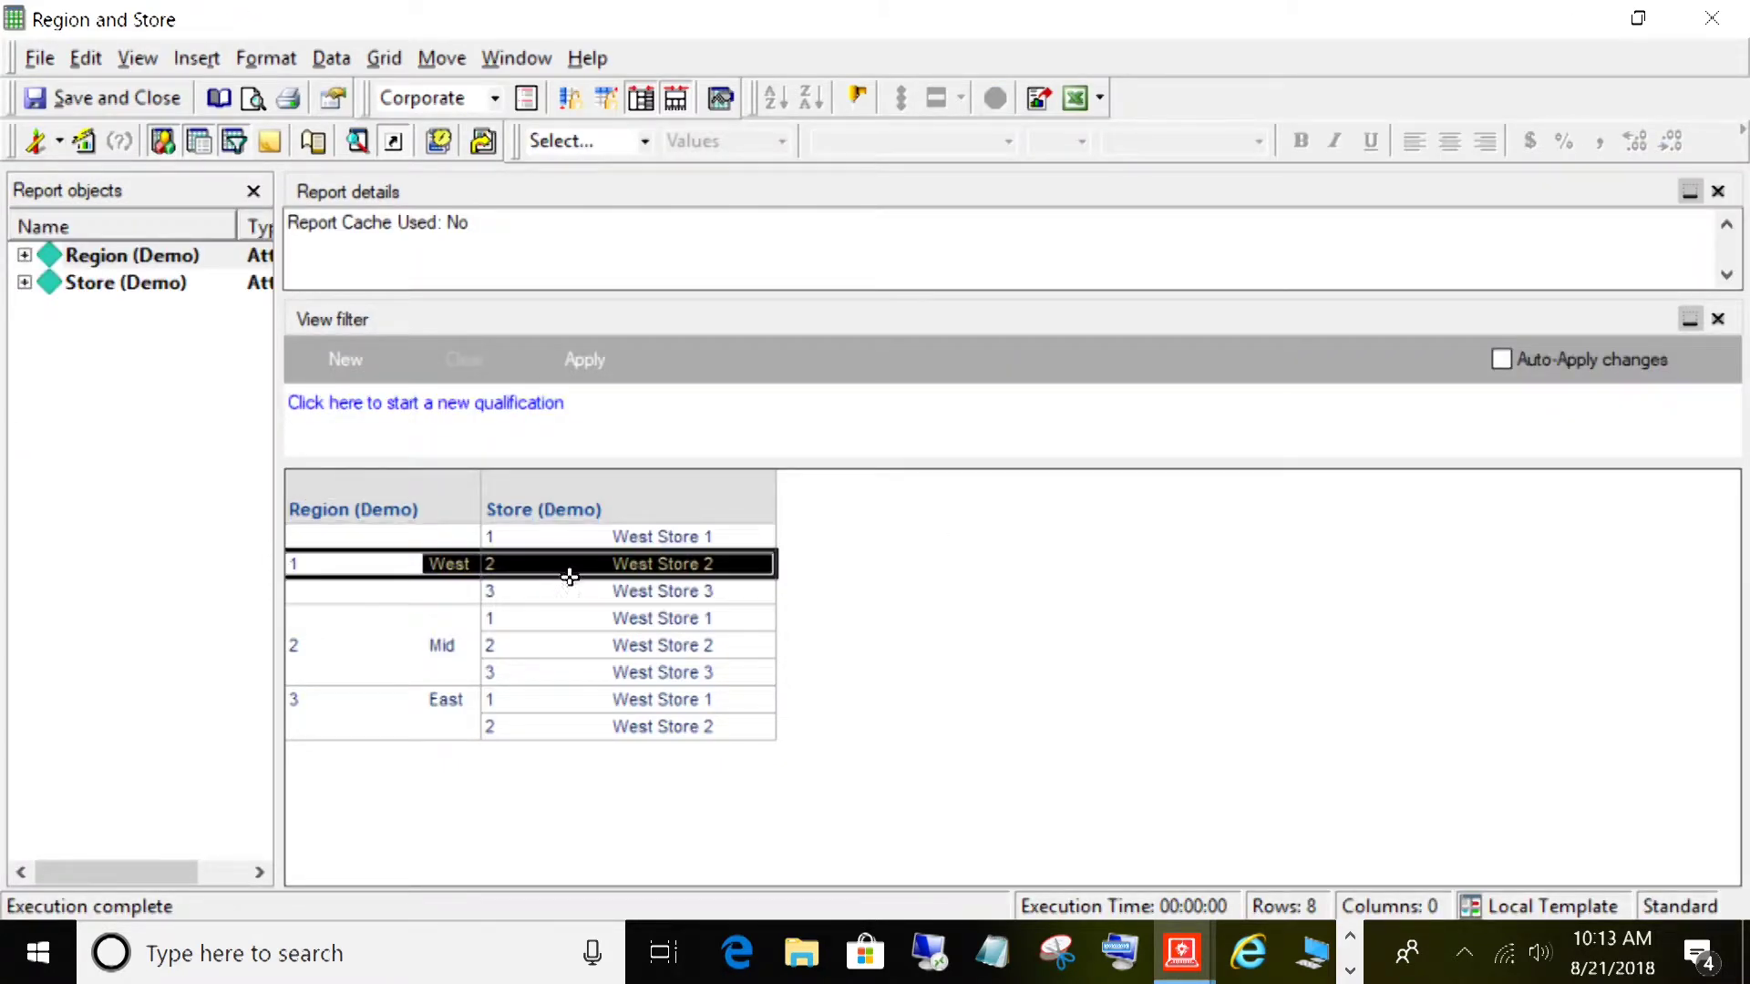
left_click(373, 643)
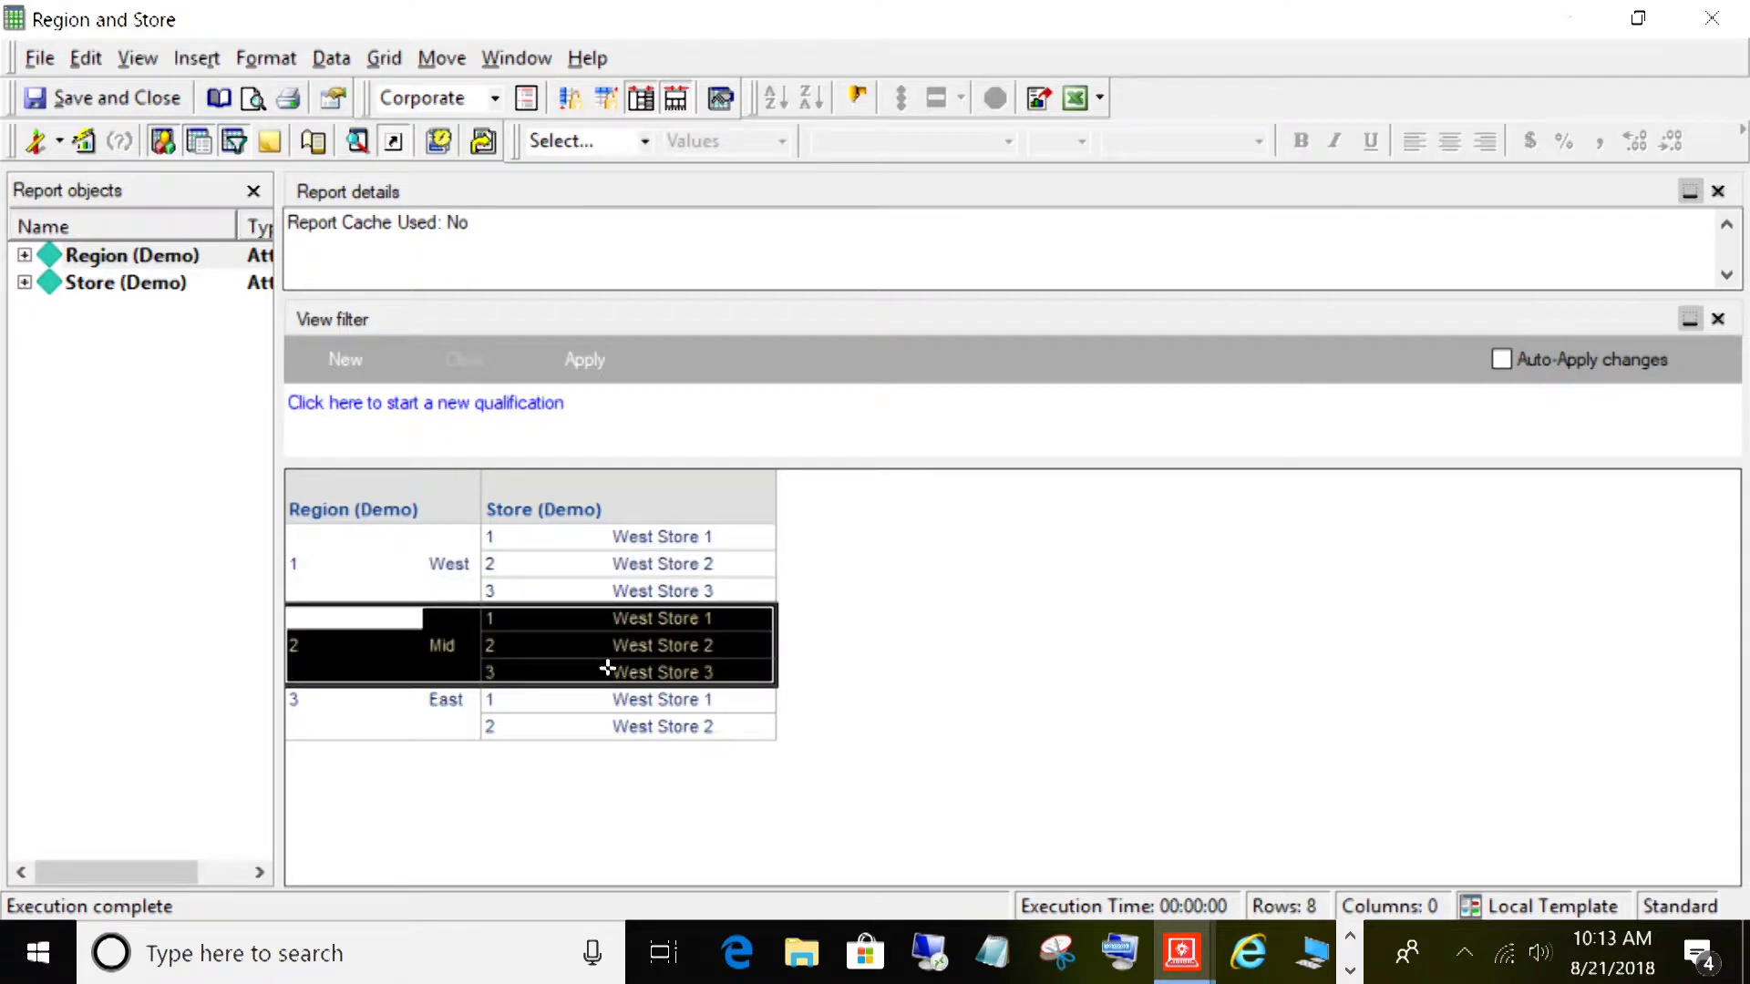
left_click(597, 620)
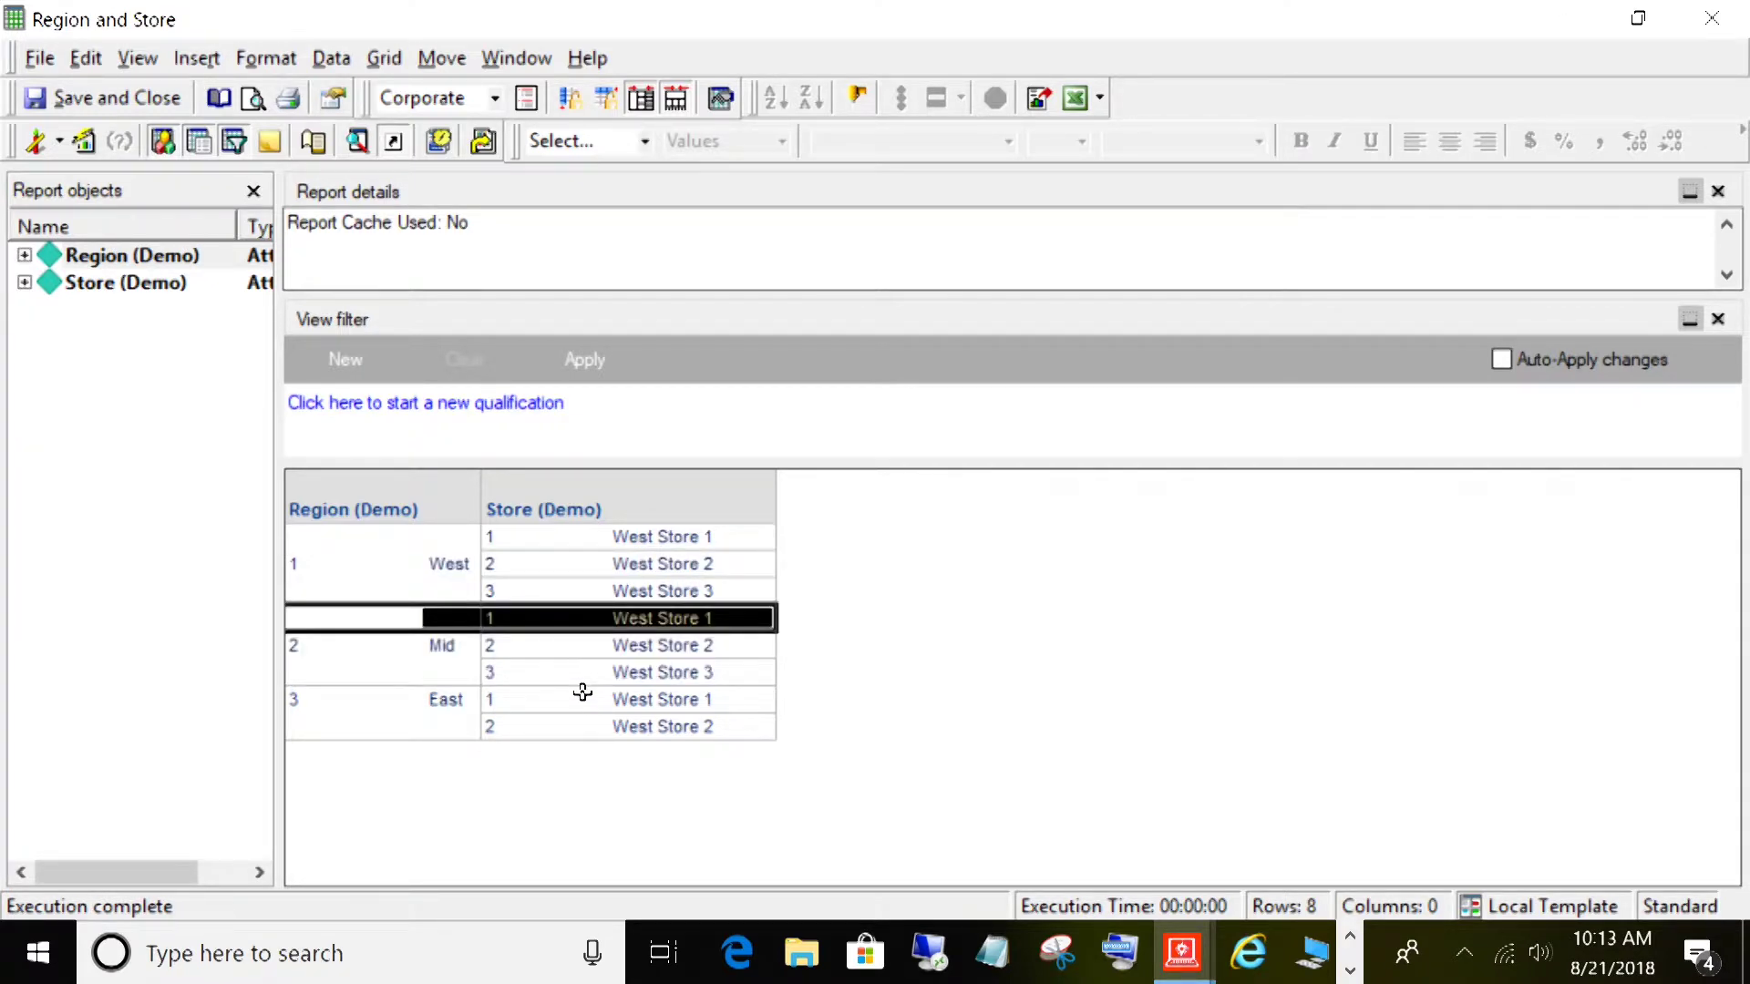
left_click(445, 707)
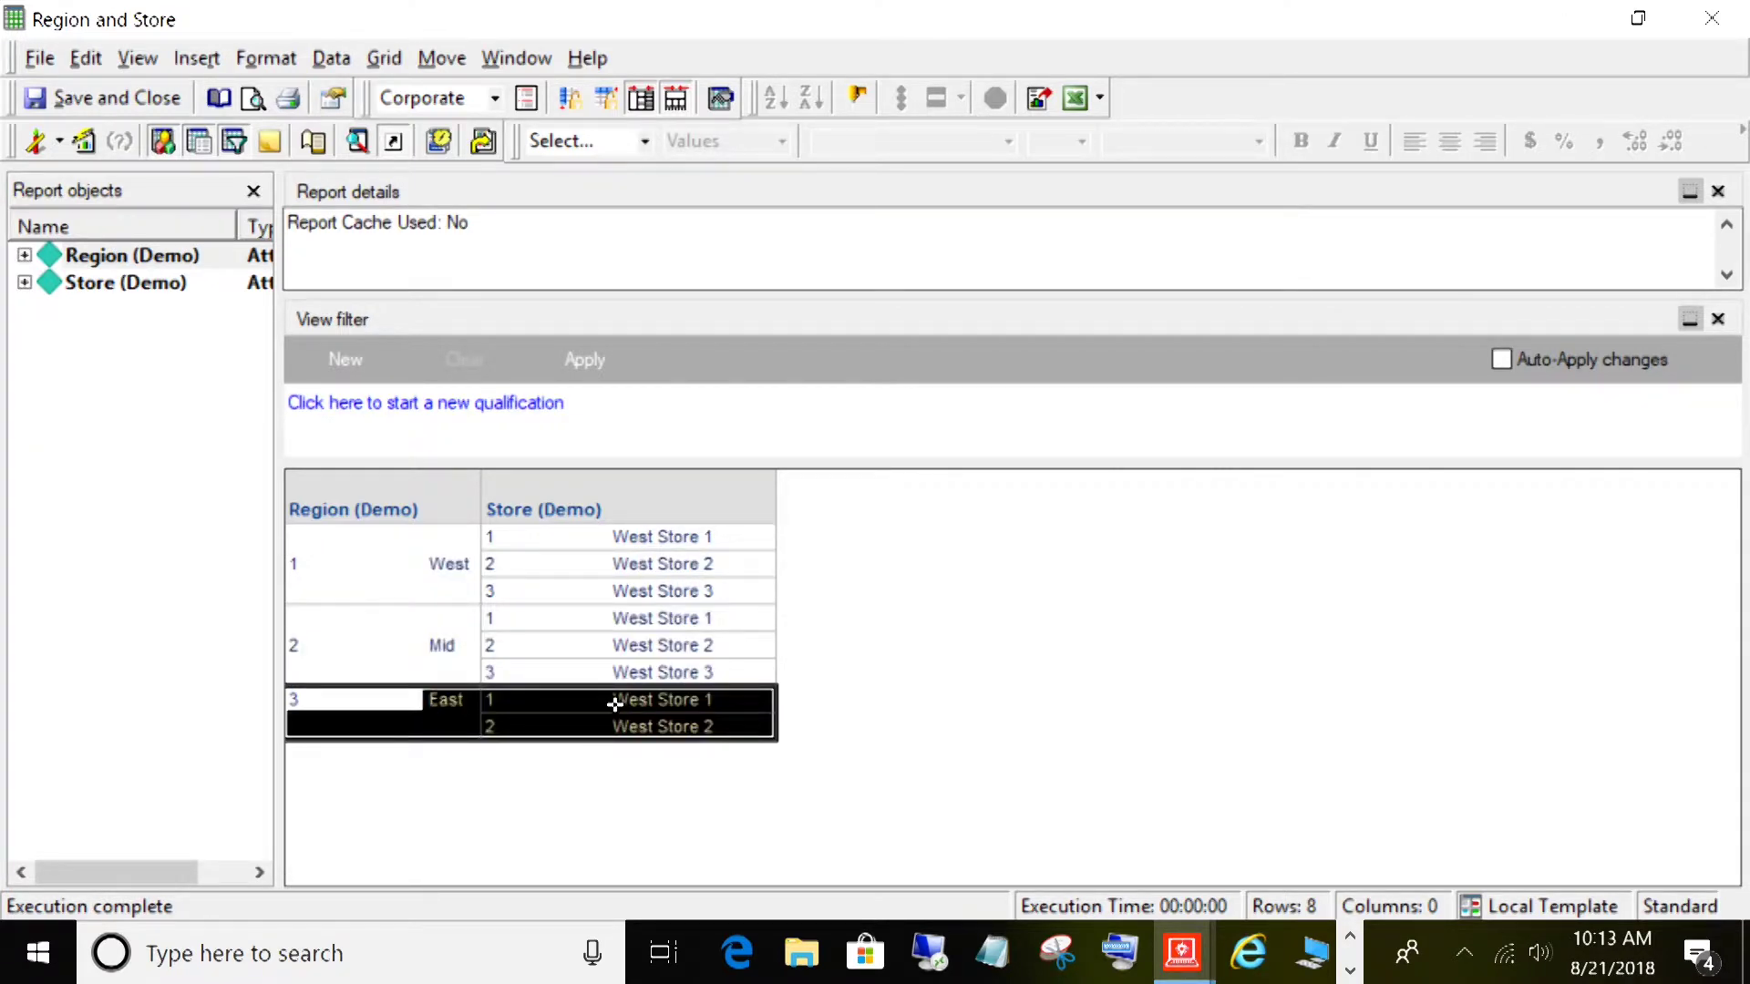
left_click(591, 725)
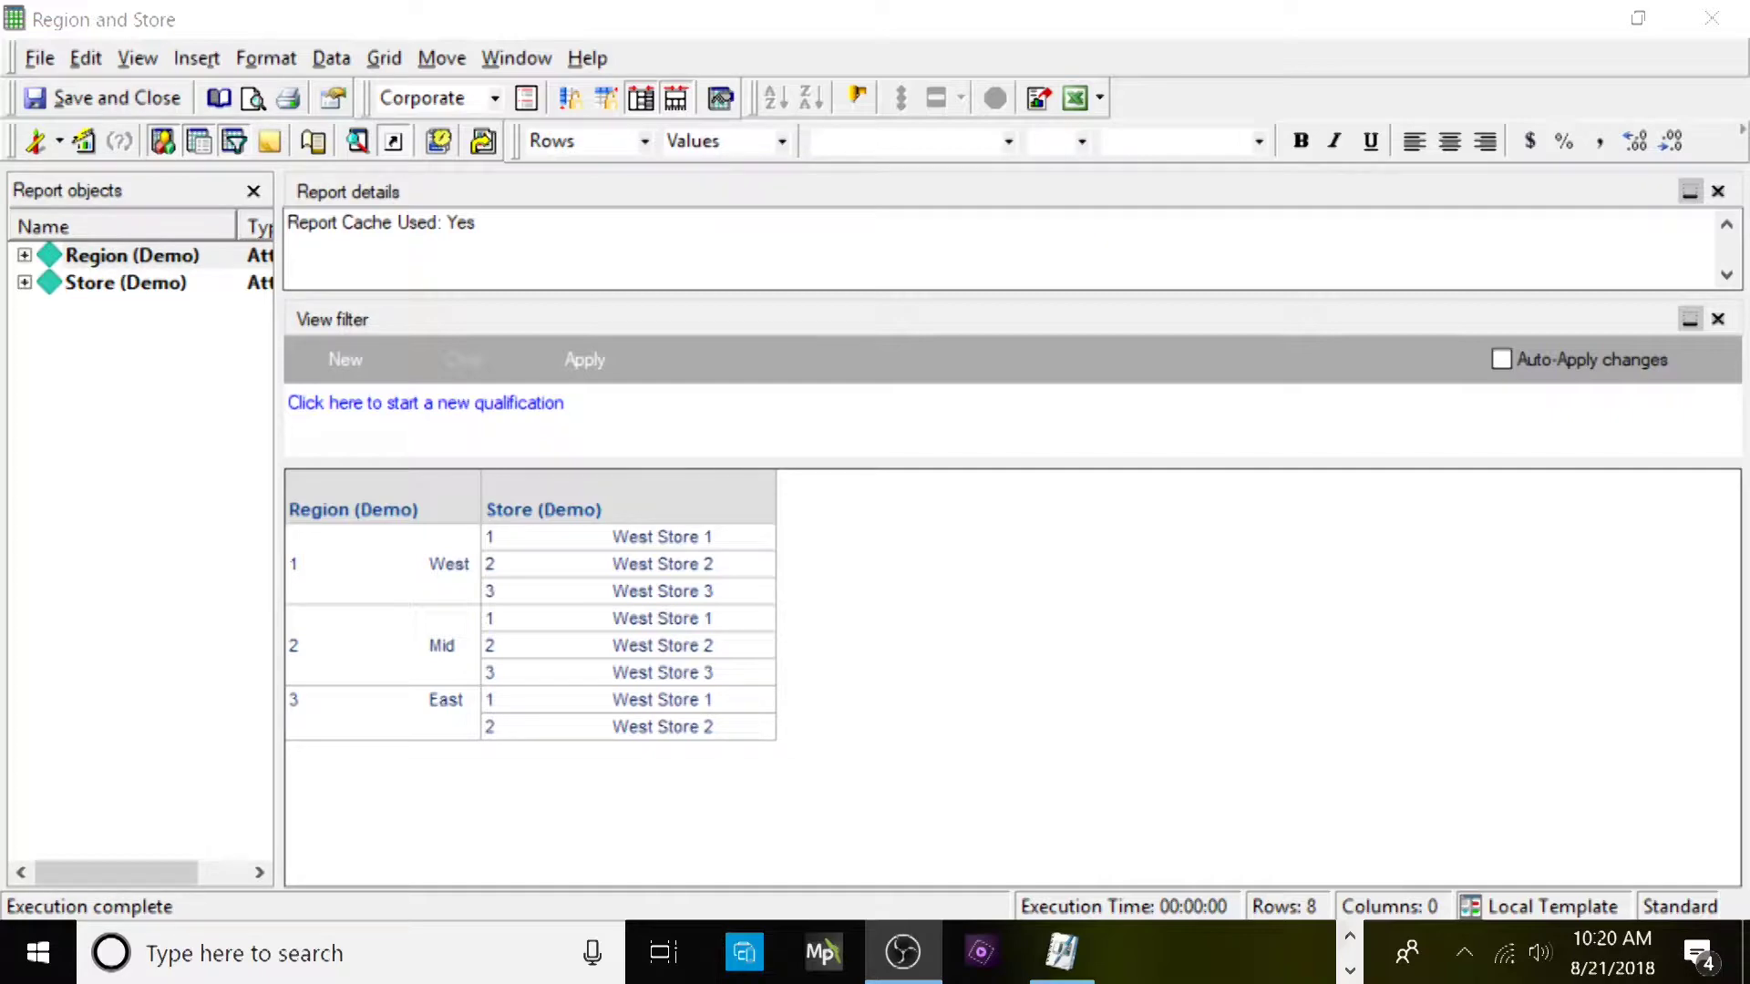
Step: Close the report and review Store (Demo)'s ID form expression mapped to StoreID in edit mode
left_click(54, 106)
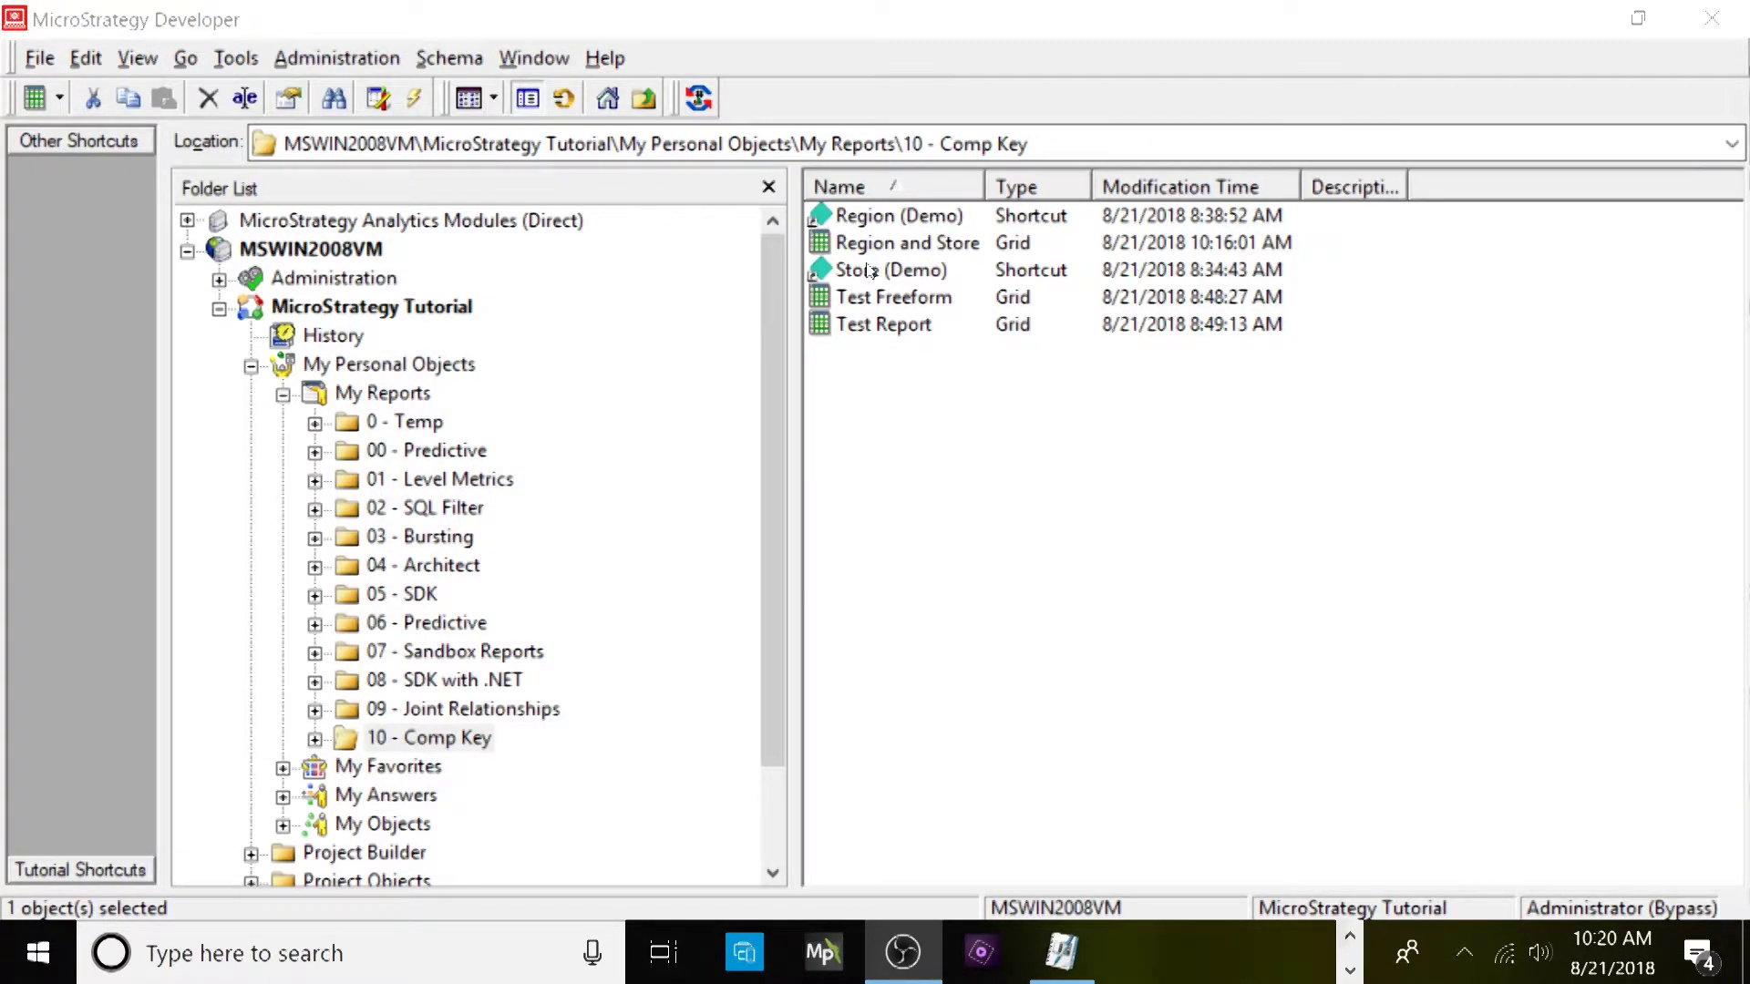
right_click(870, 270)
left_click(922, 281)
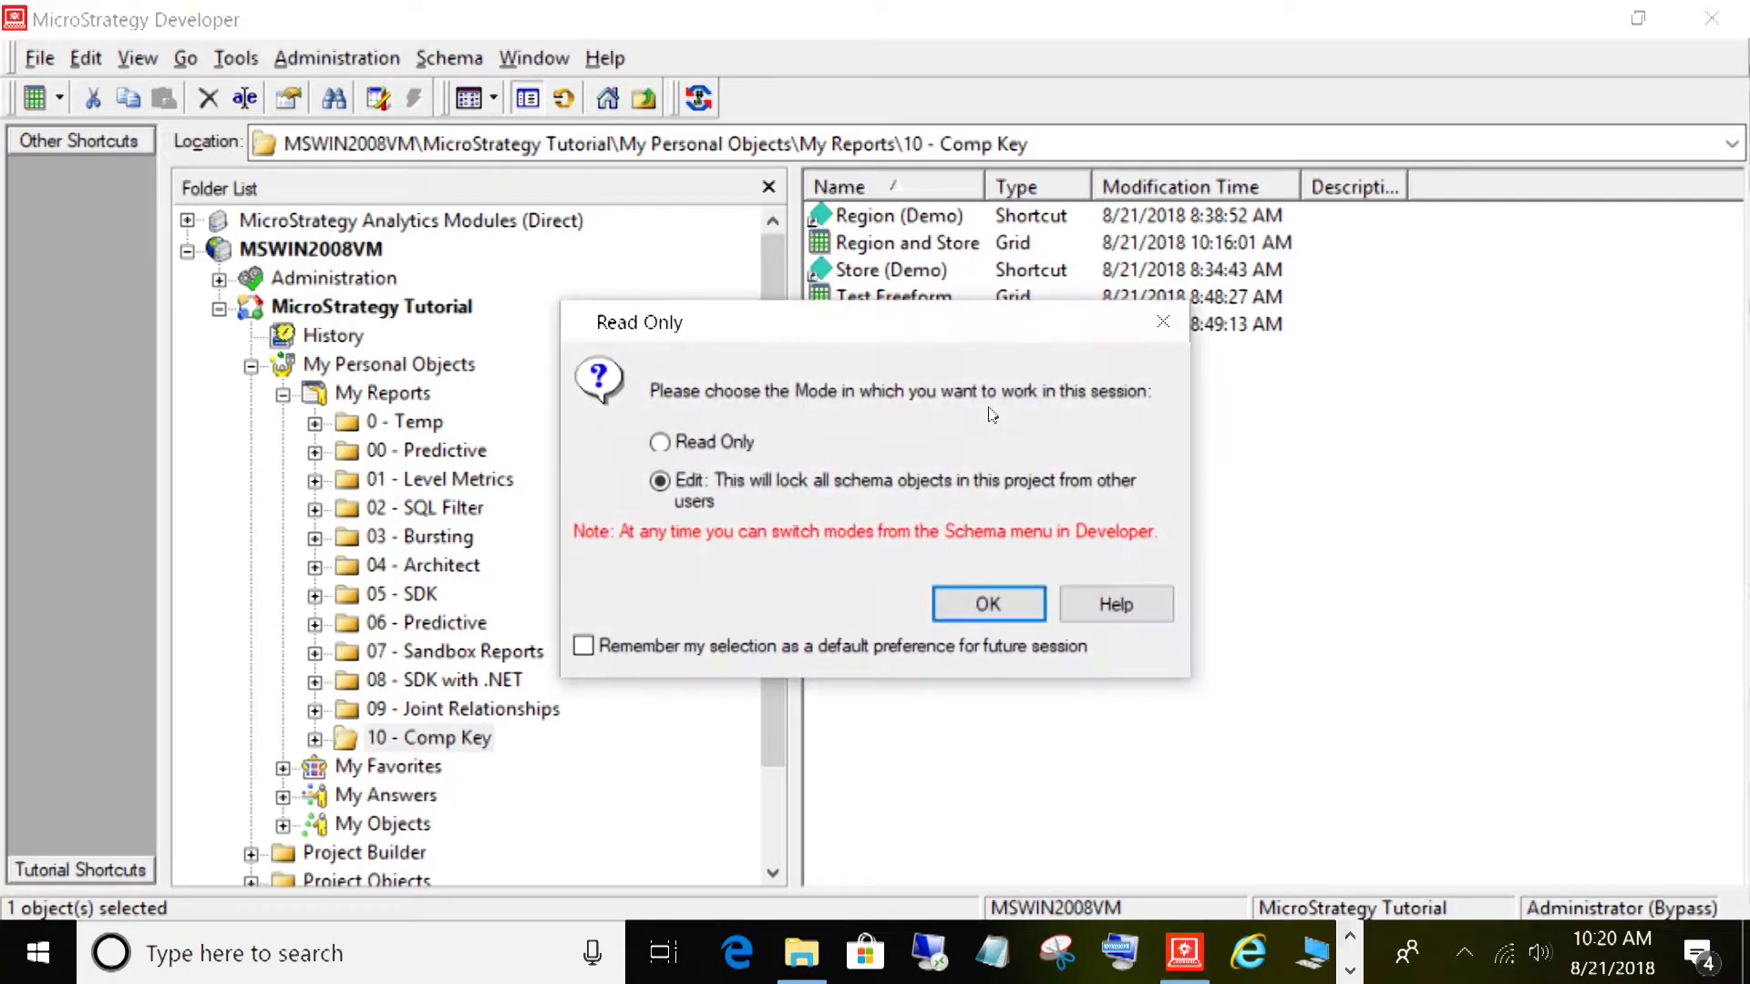
left_click(997, 592)
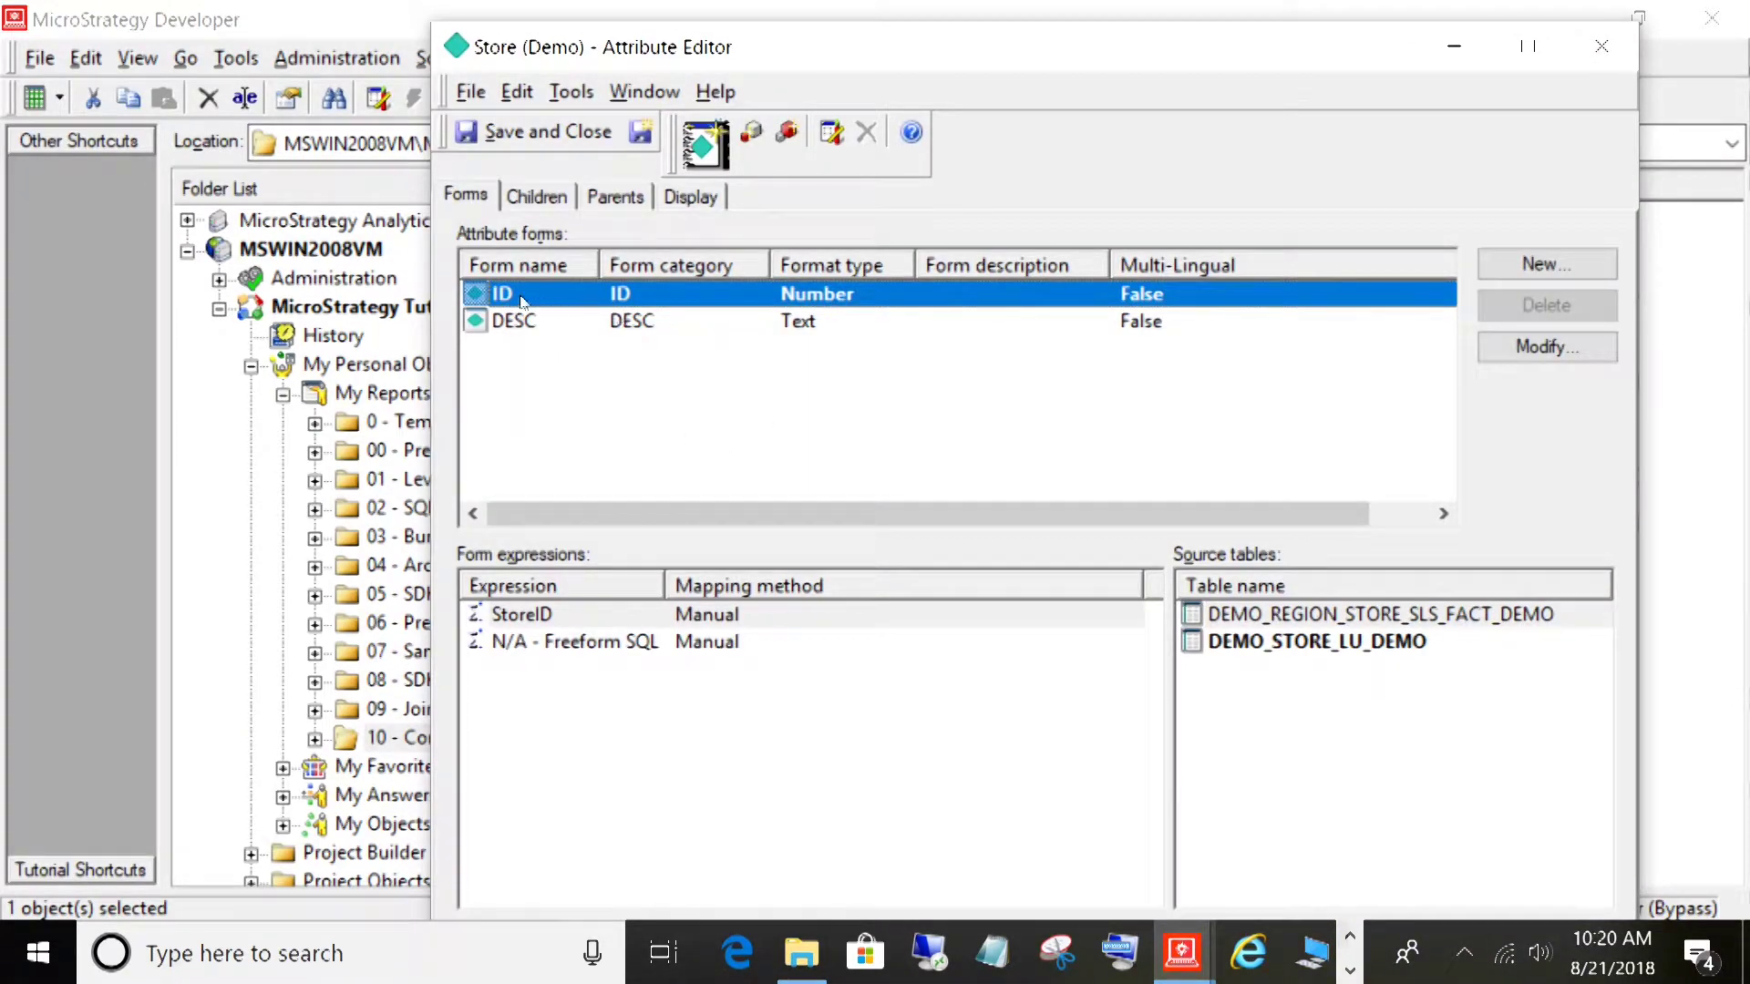
left_click(527, 620)
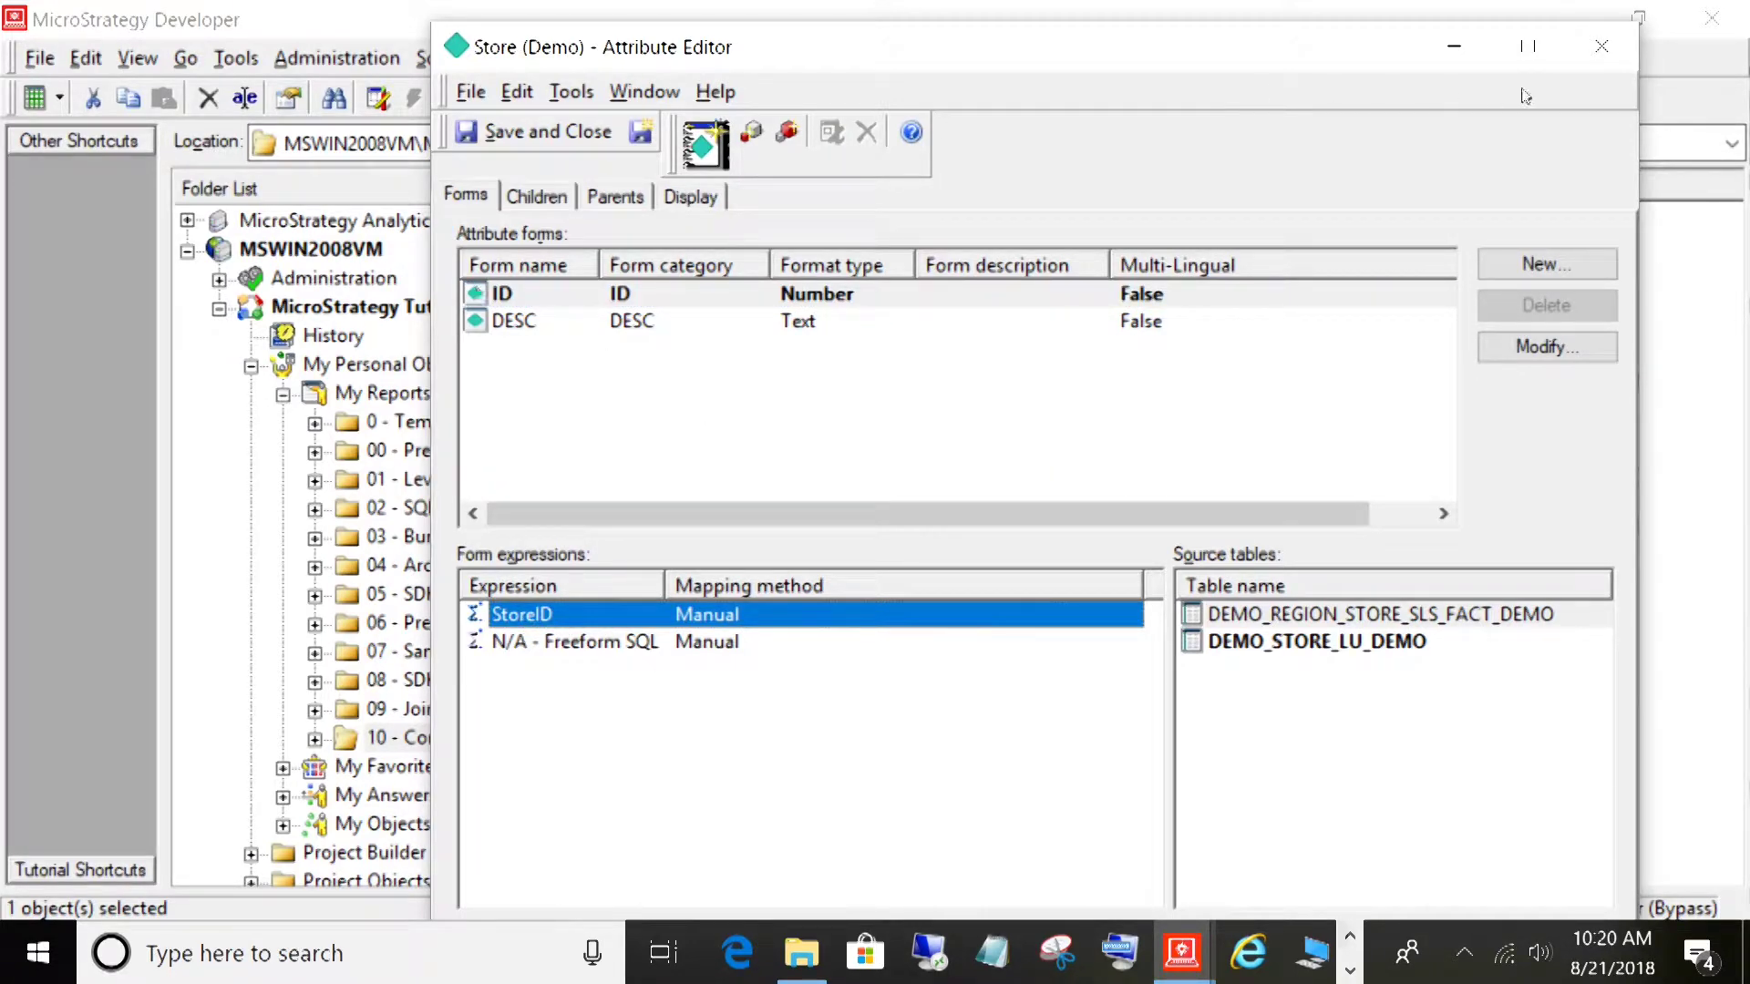
left_click(1601, 48)
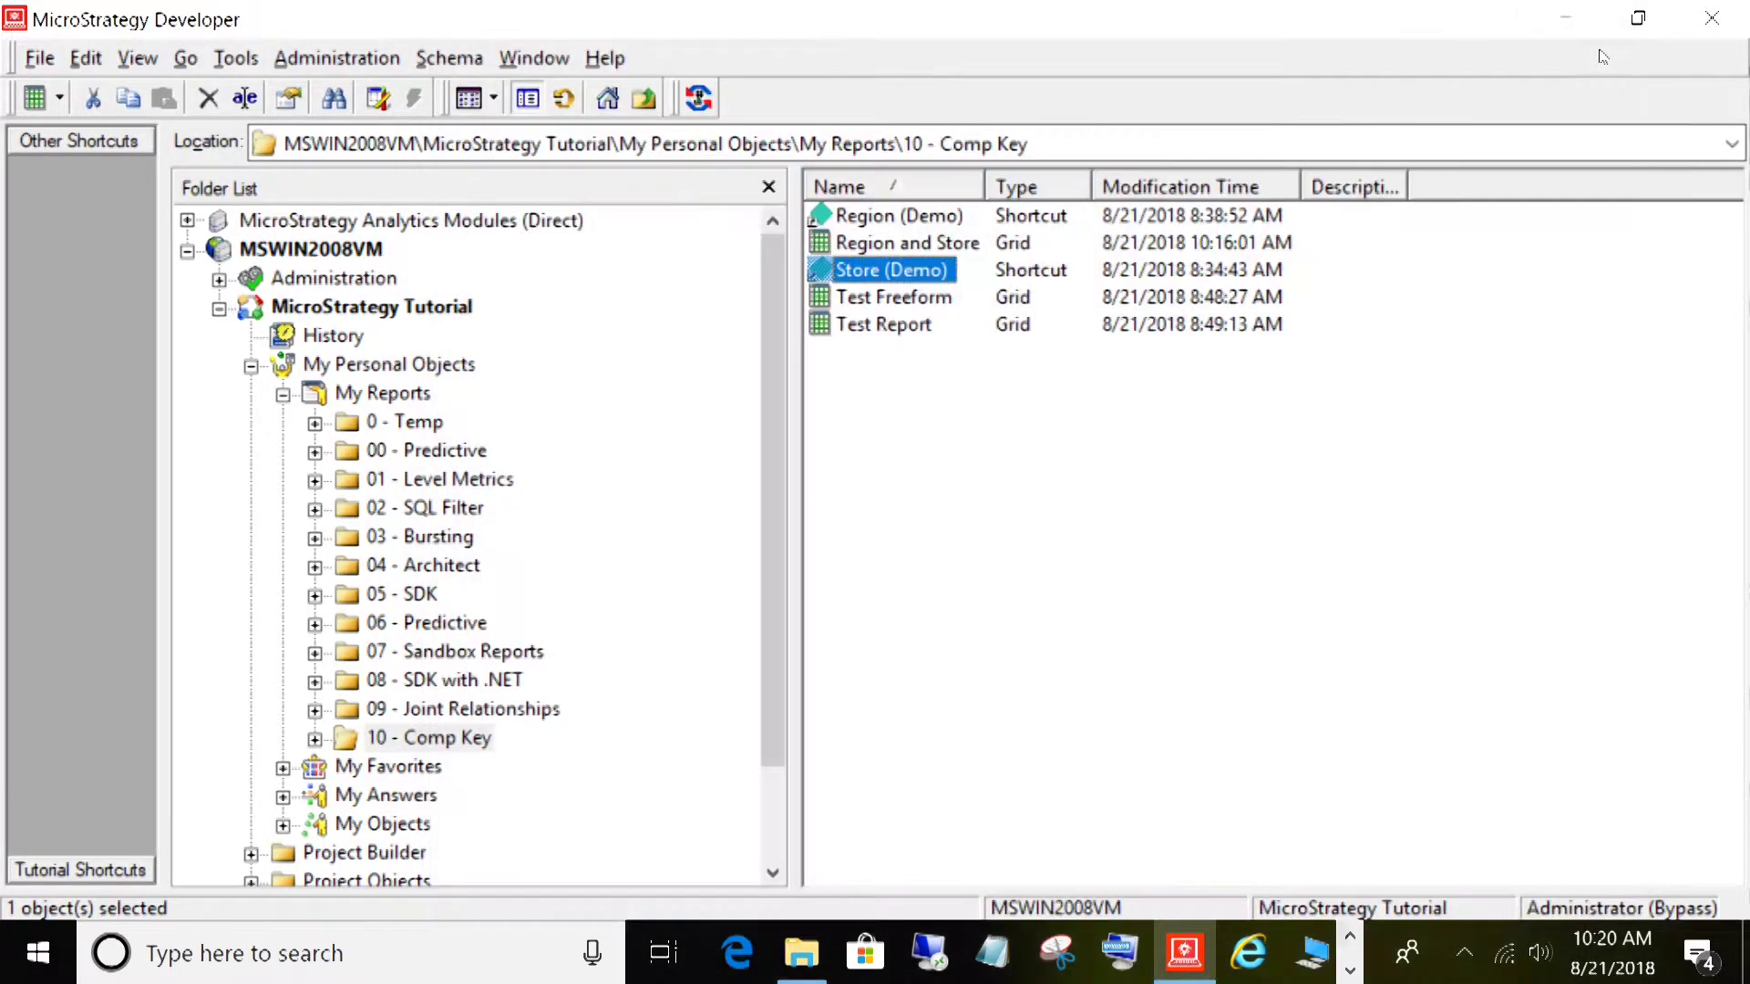
right_click(895, 325)
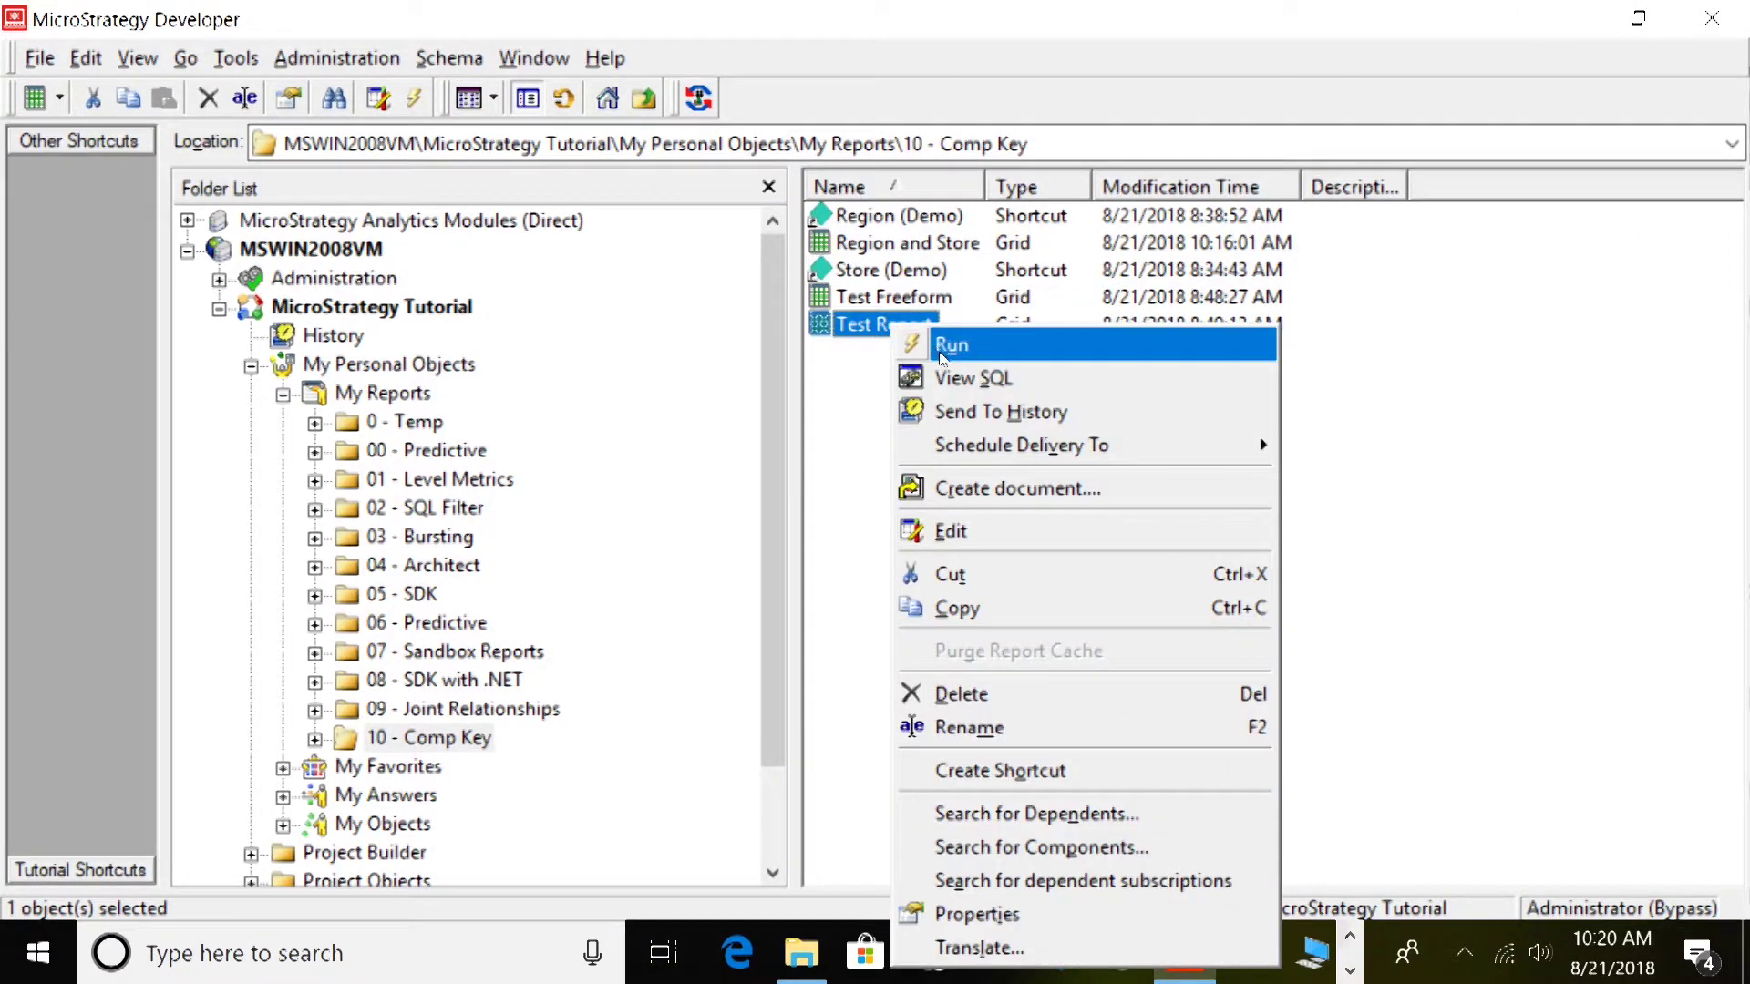
Step: Edit Test Report, check its Store (Demo) In list filter on East Store 1, and run it
left_click(952, 531)
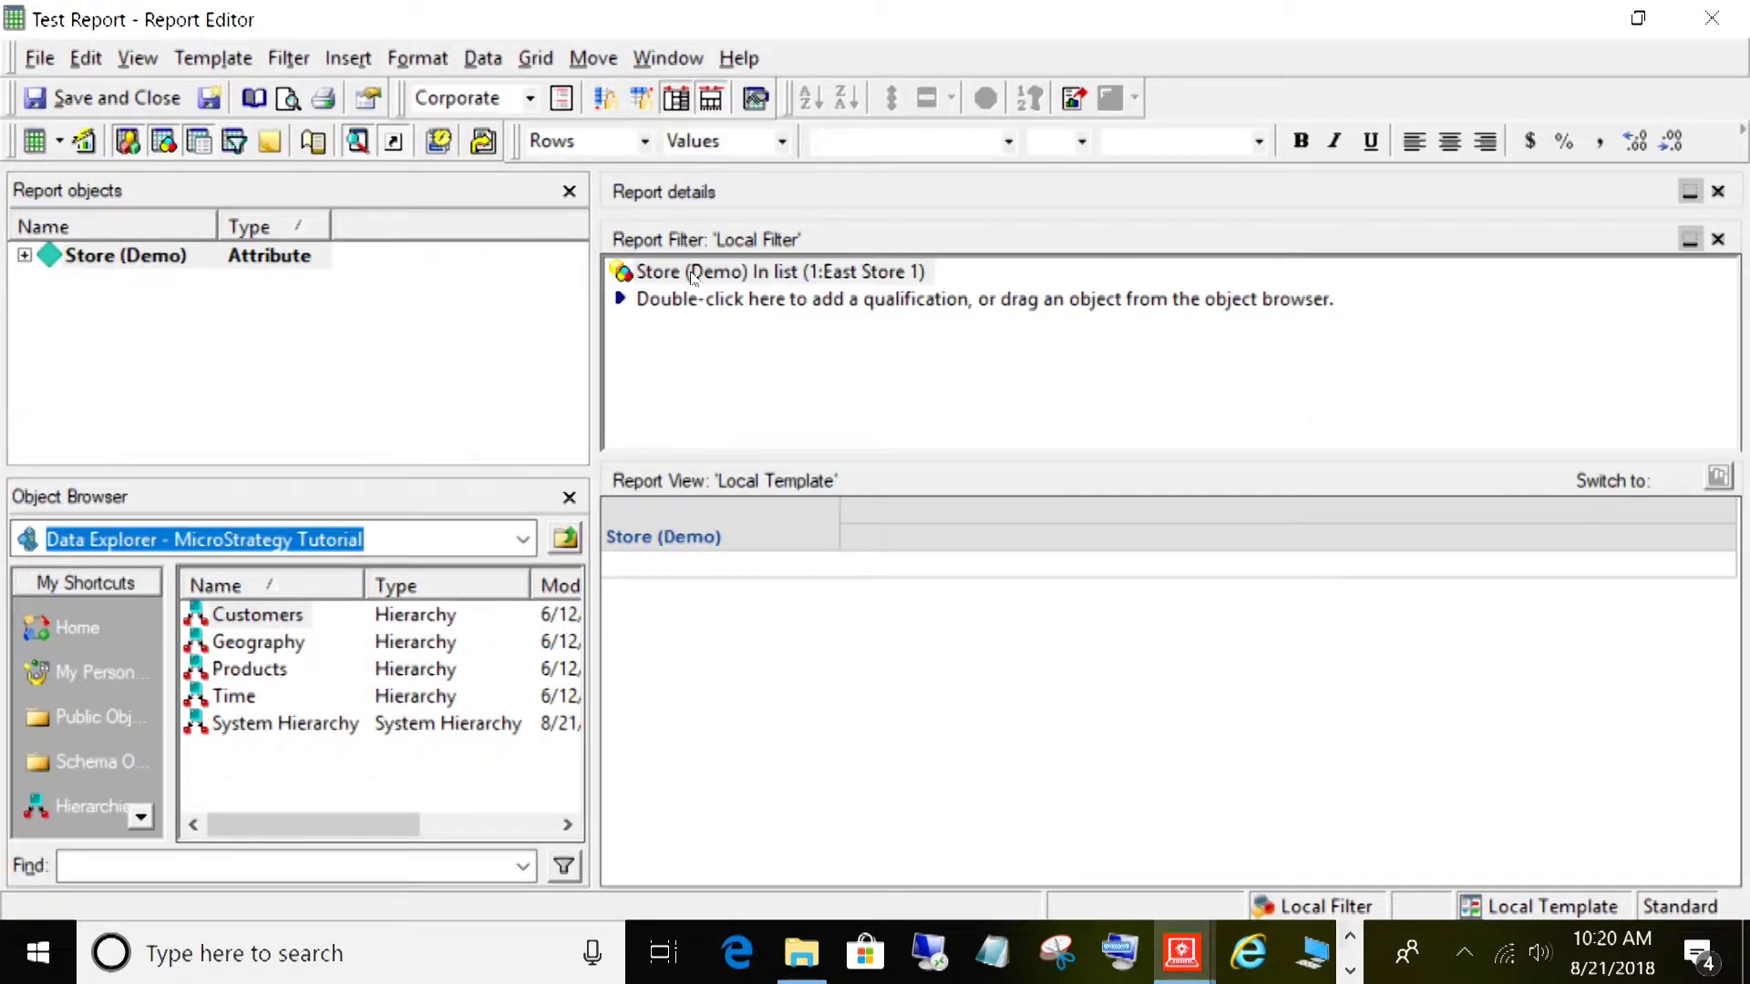
left_click(692, 274)
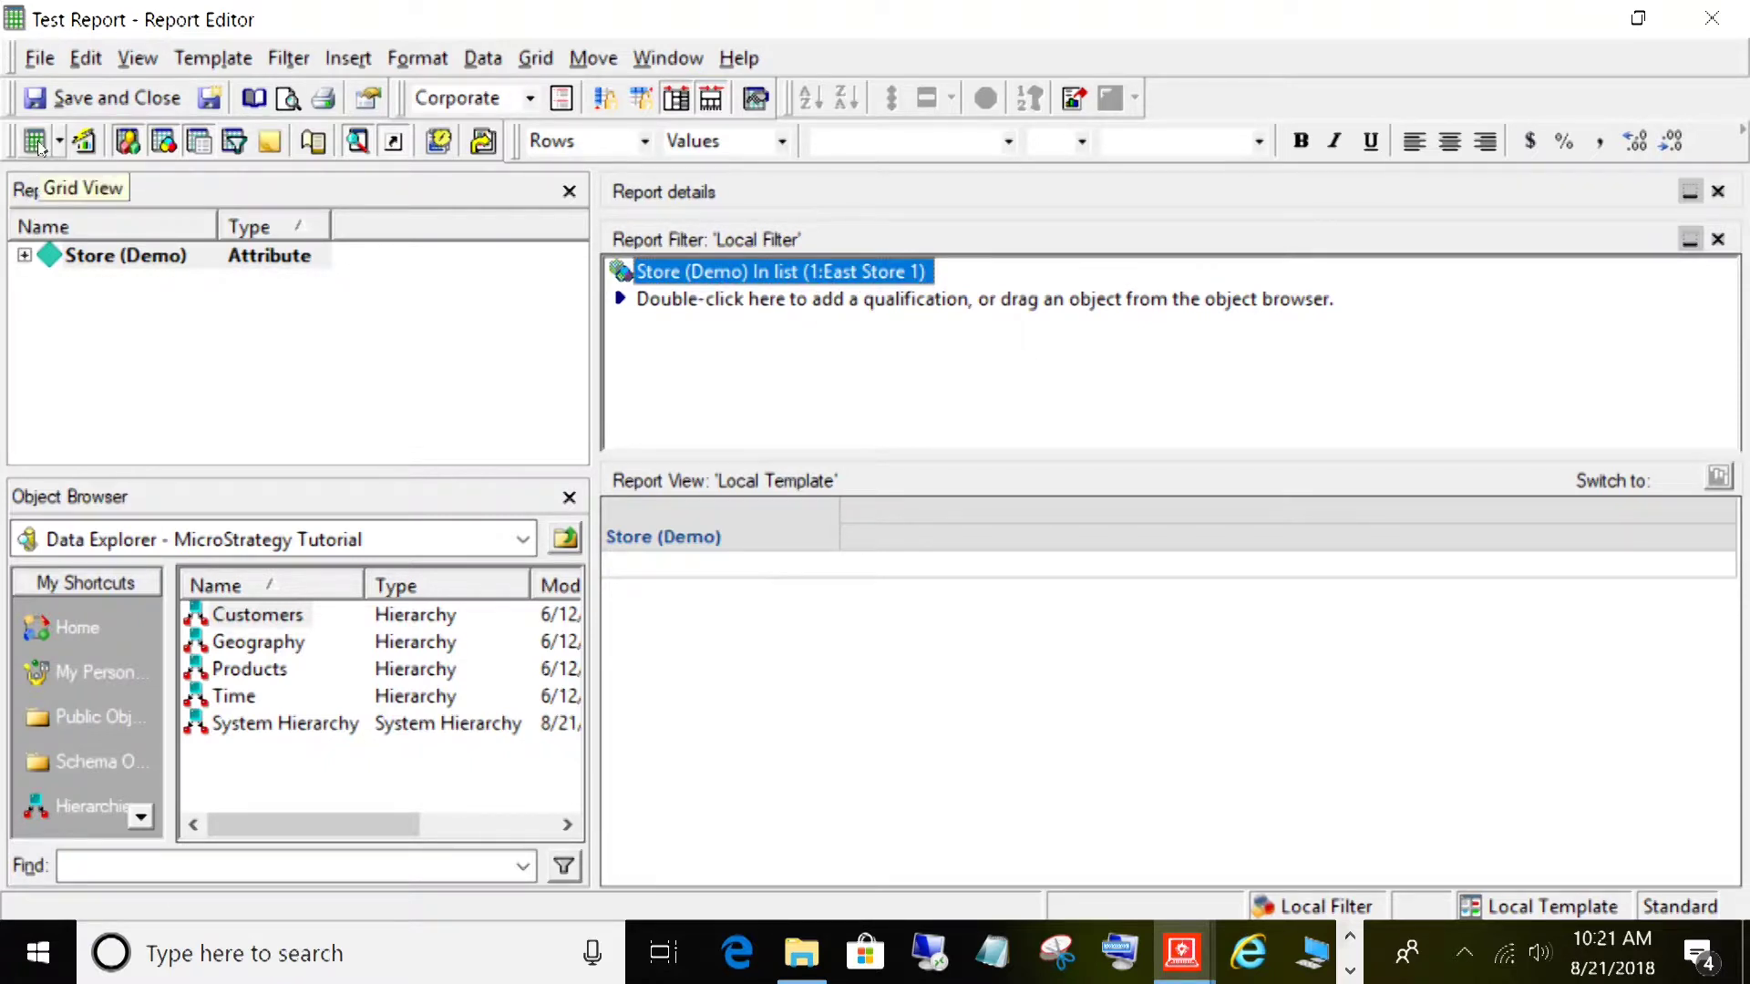
left_click(79, 263)
left_click(79, 264)
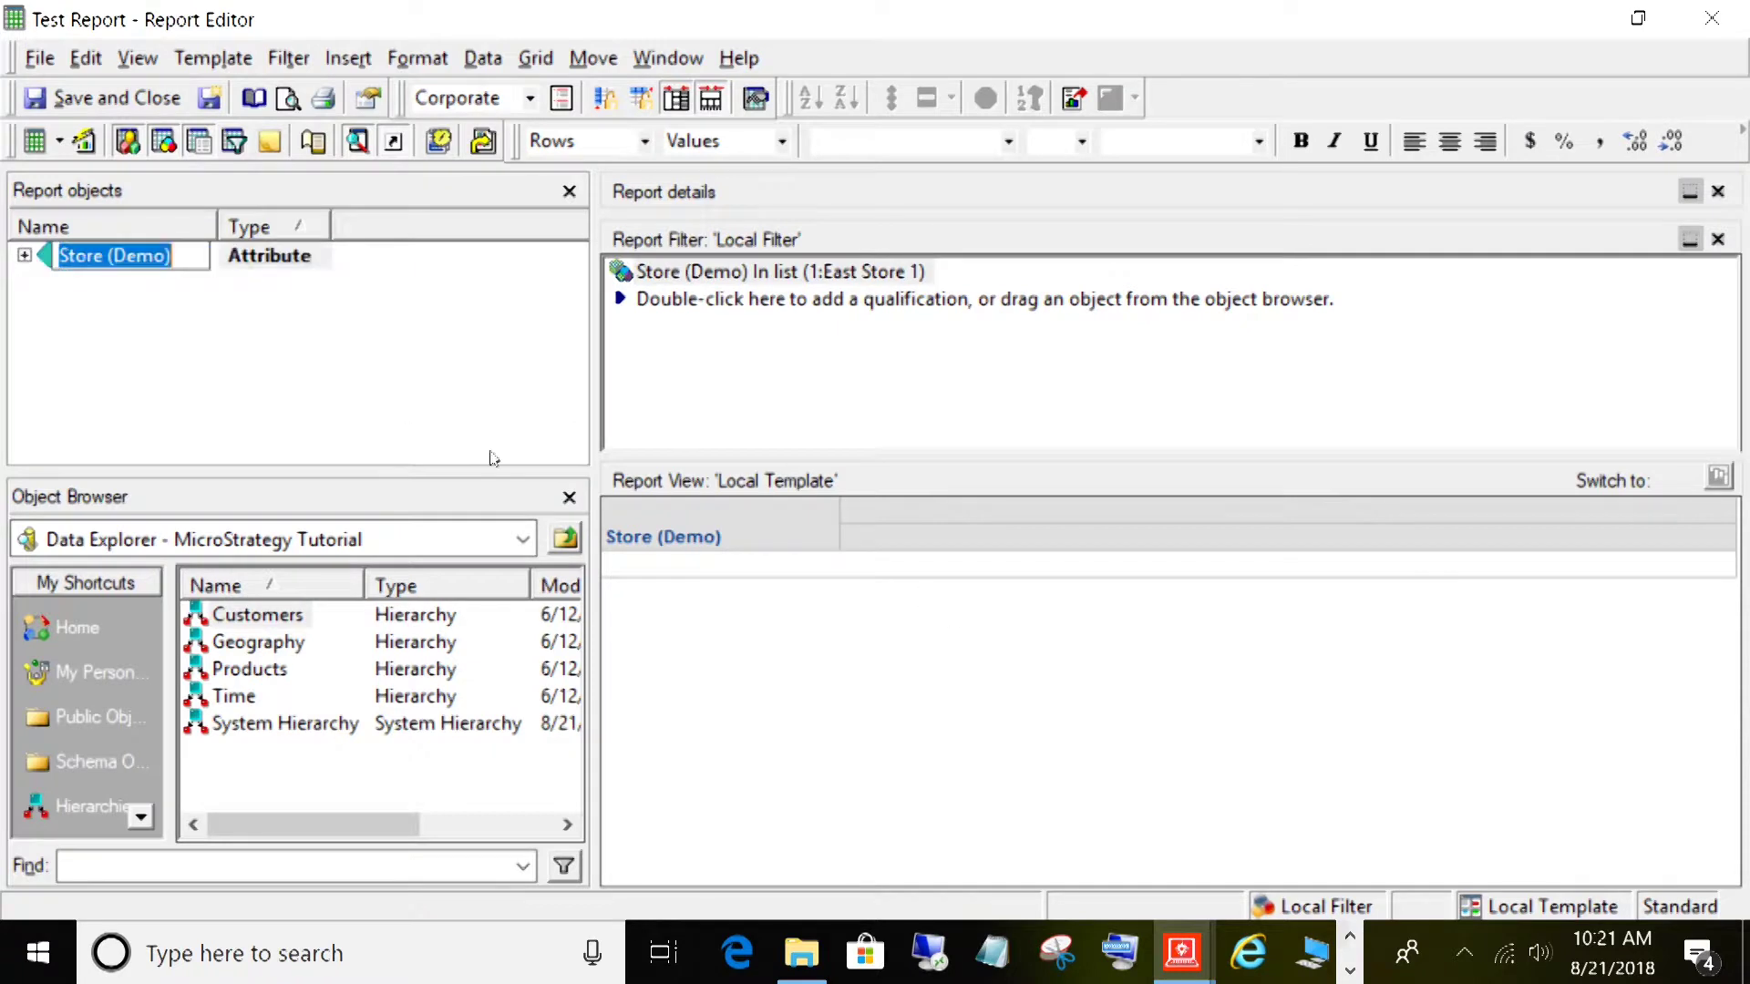
key("Return")
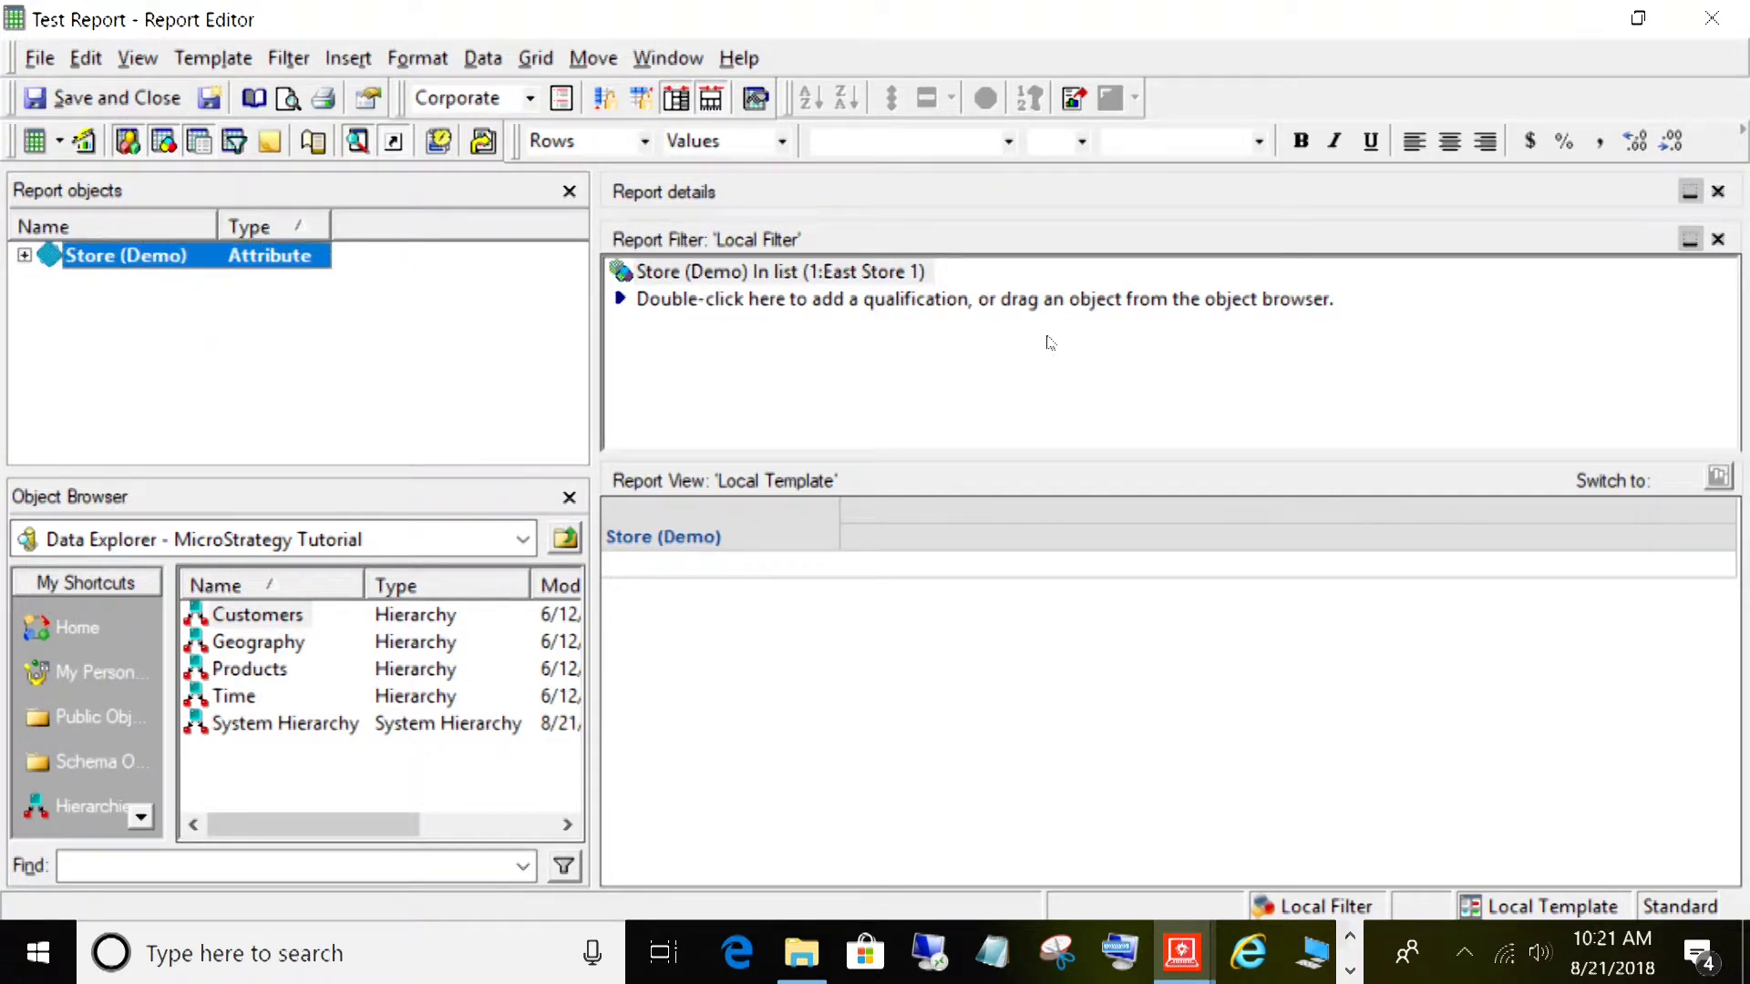
left_click(35, 143)
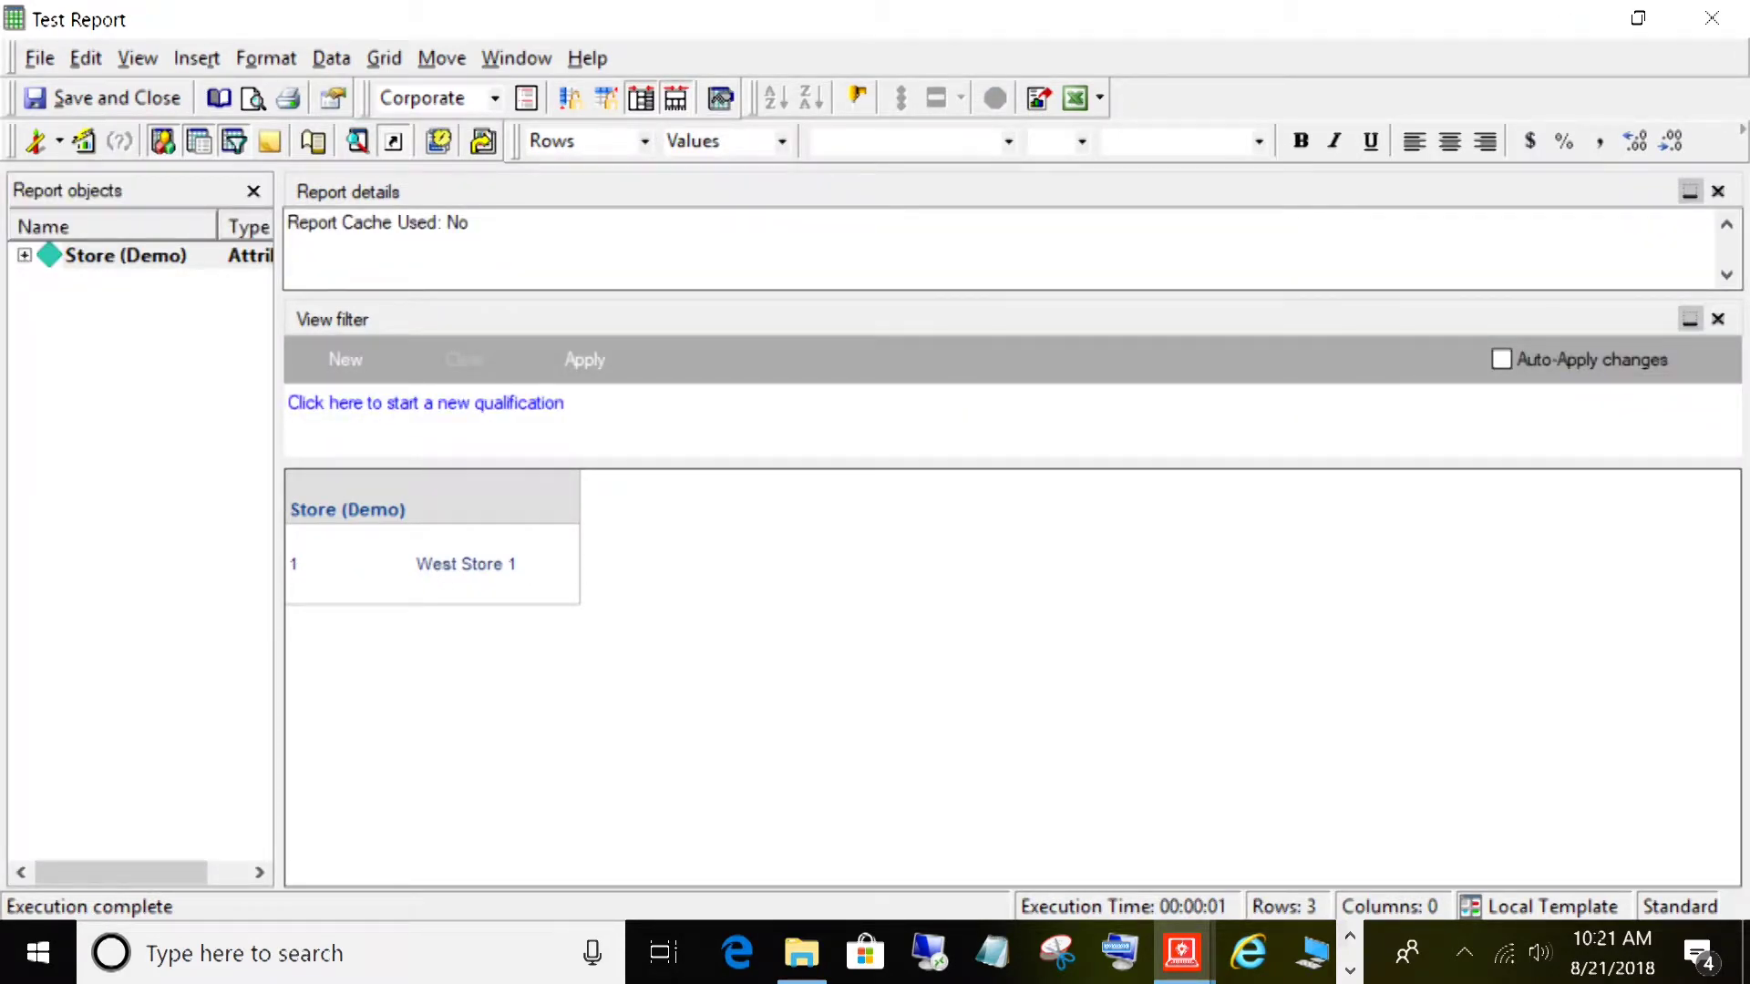
Step: Scroll the Report details to the Report Filter line and highlight its value 1:East Store 1
left_click(1726, 225)
left_click(1725, 225)
left_click(1725, 225)
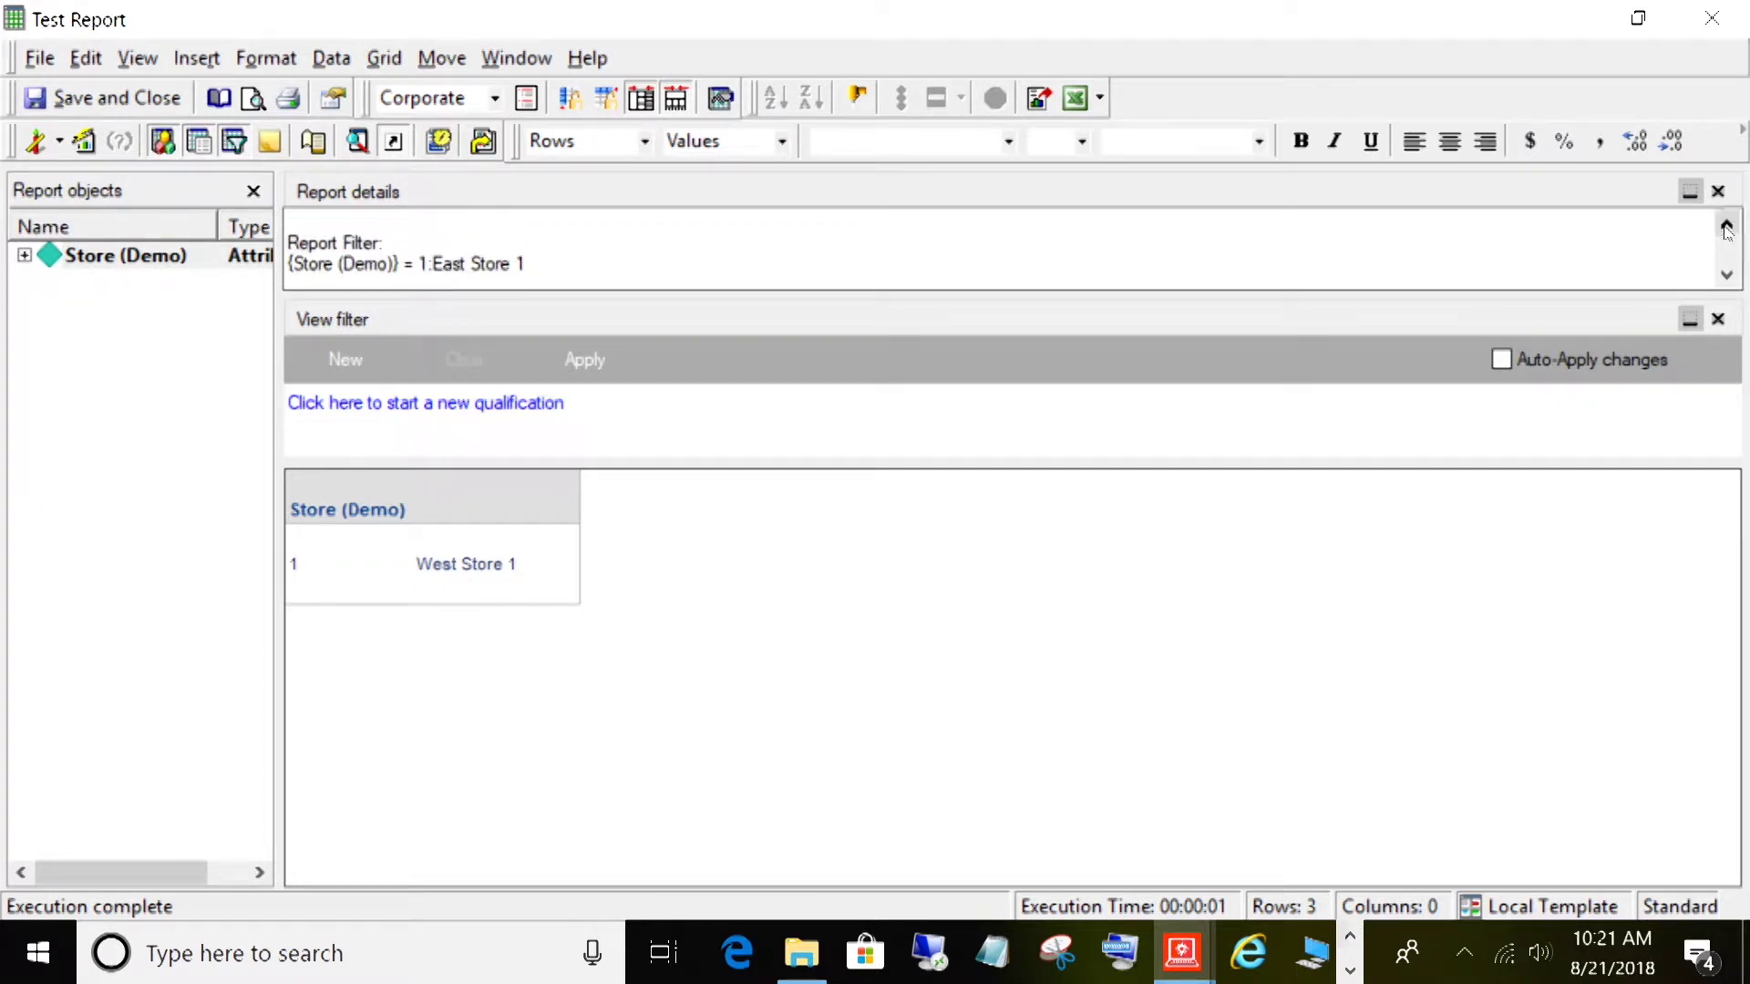
left_click_drag(424, 264, 548, 265)
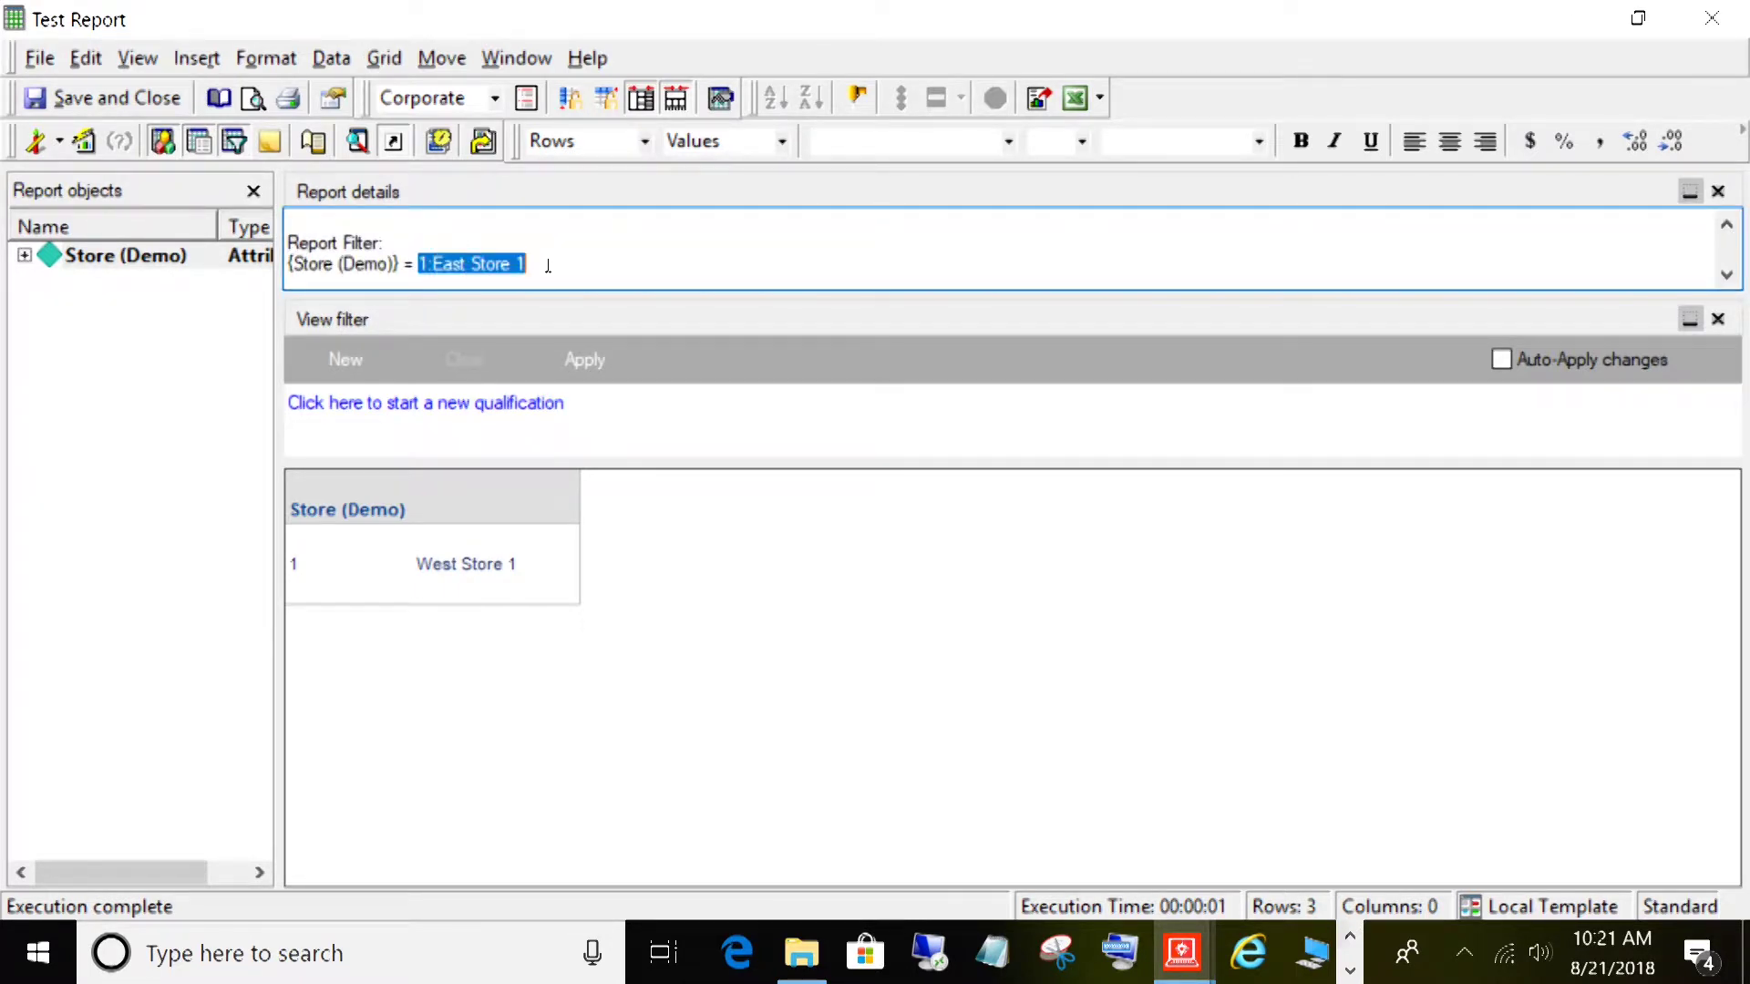
left_click(560, 266)
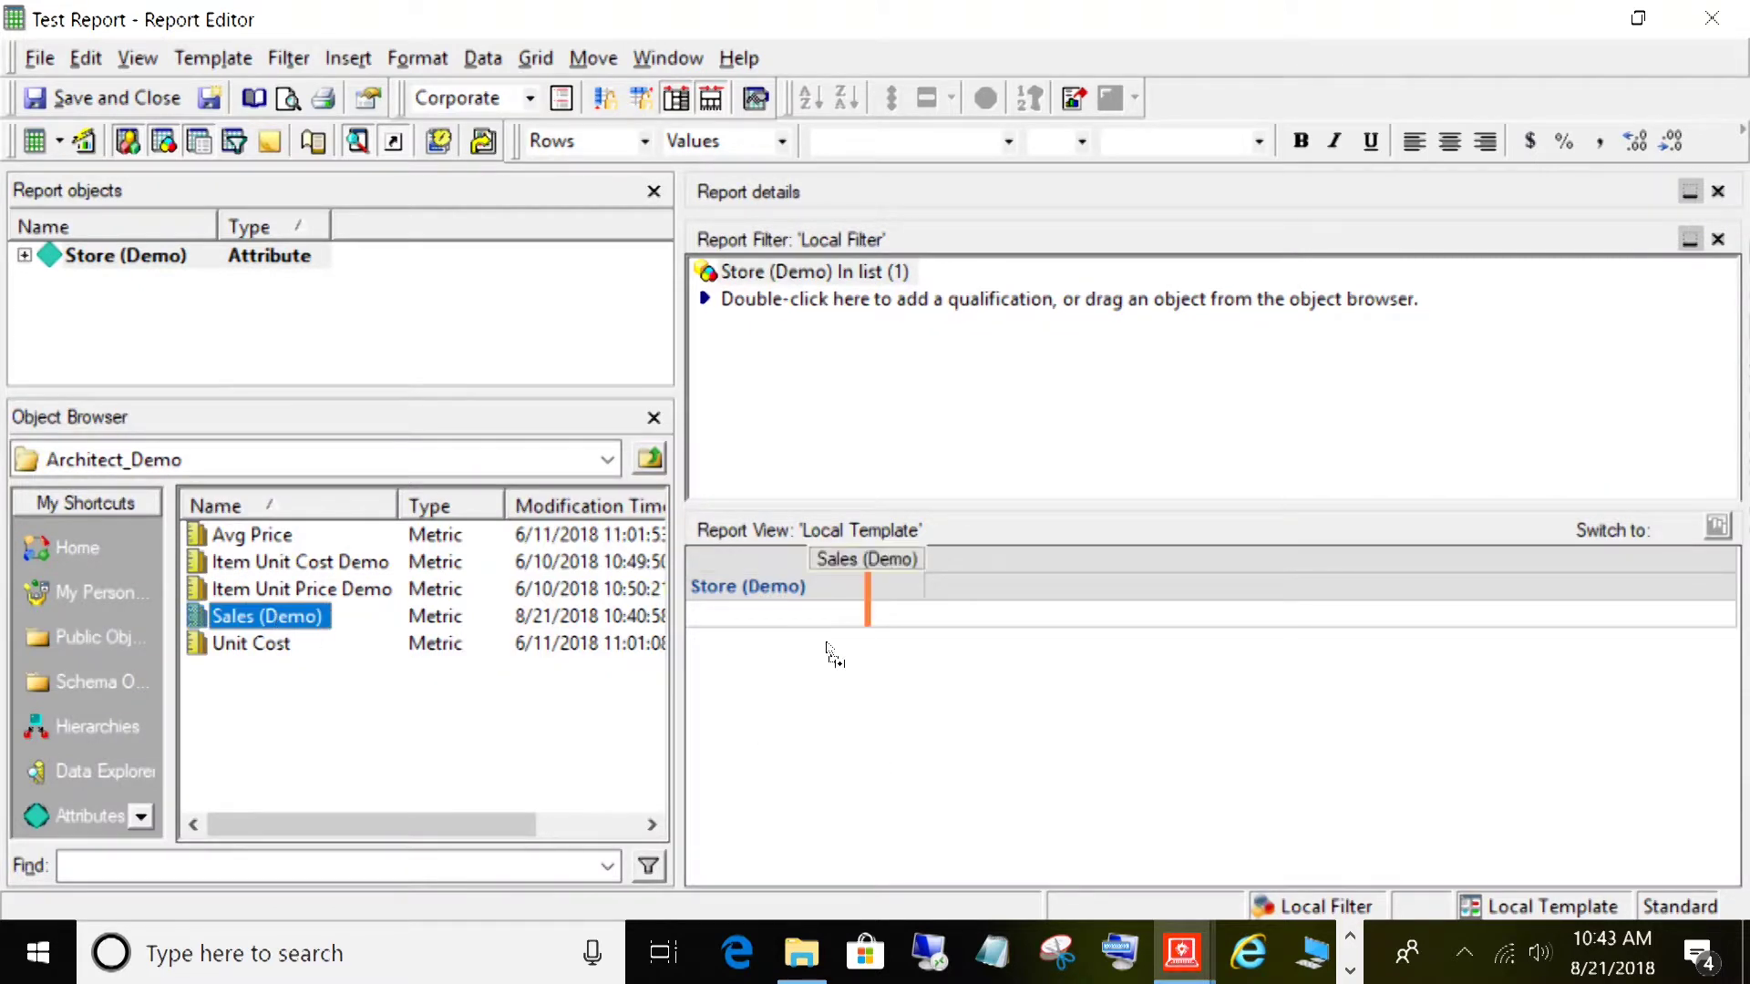
Step: Add the Sales (Demo) metric to the Test Report grid and run the report
left_click_drag(828, 647, 965, 617)
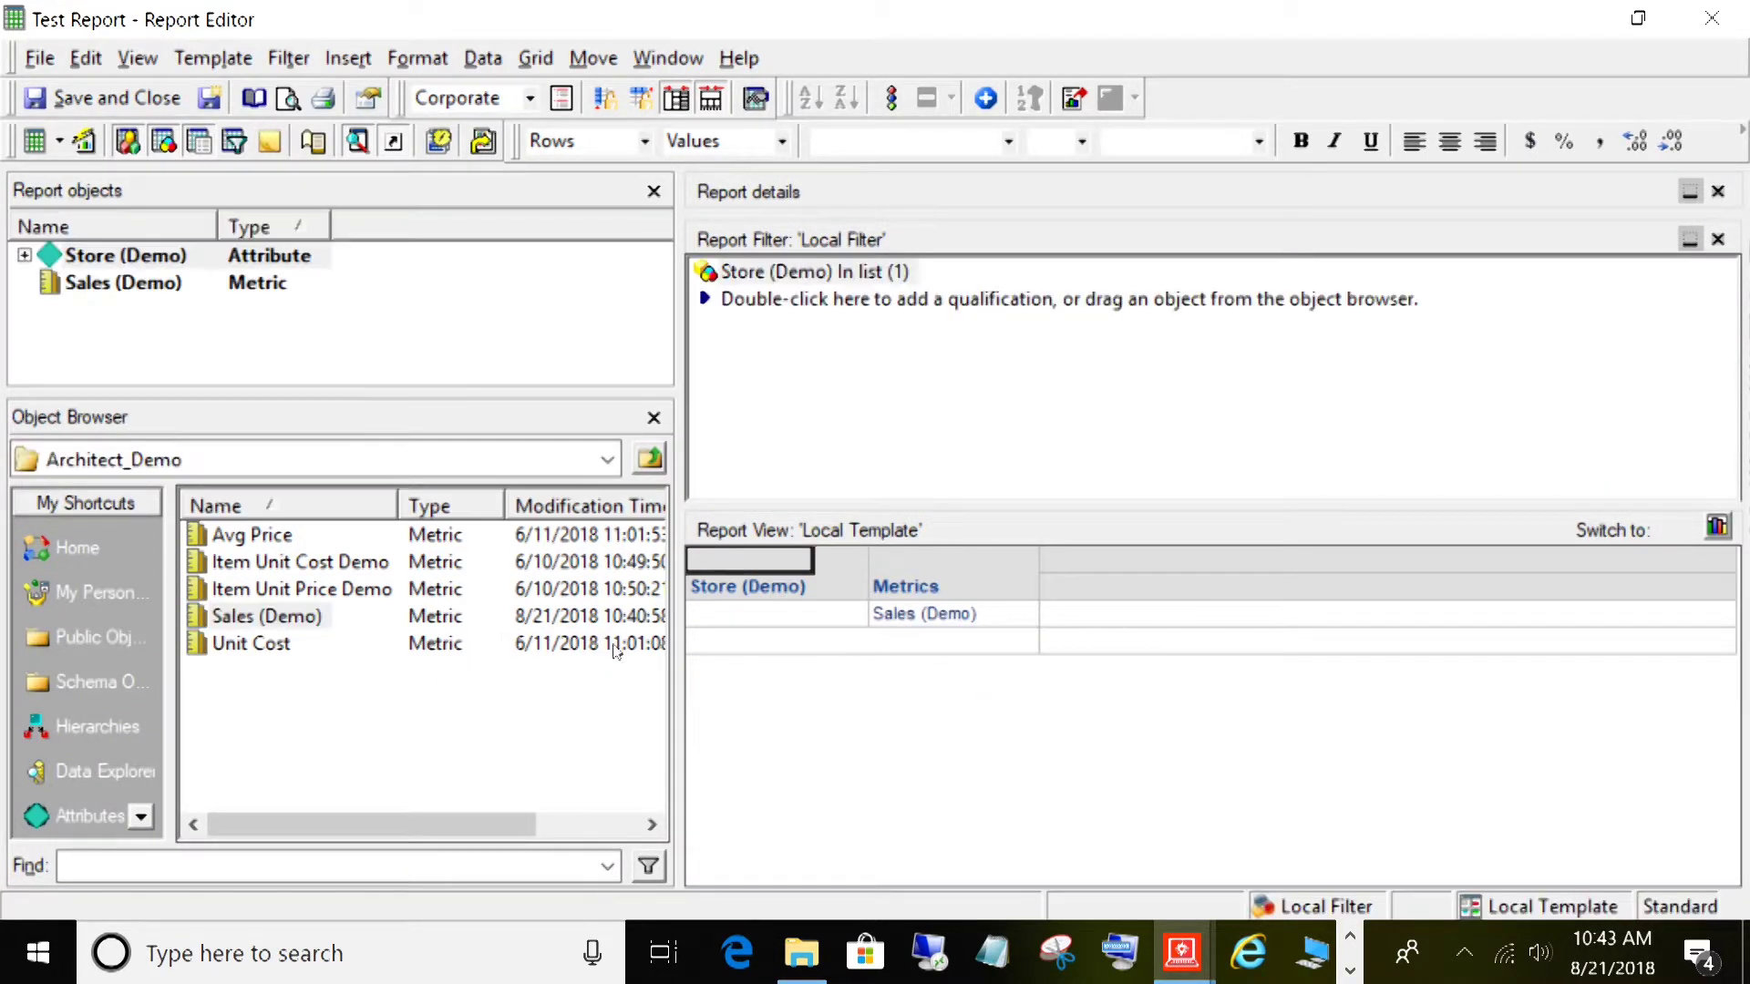
right_click(955, 610)
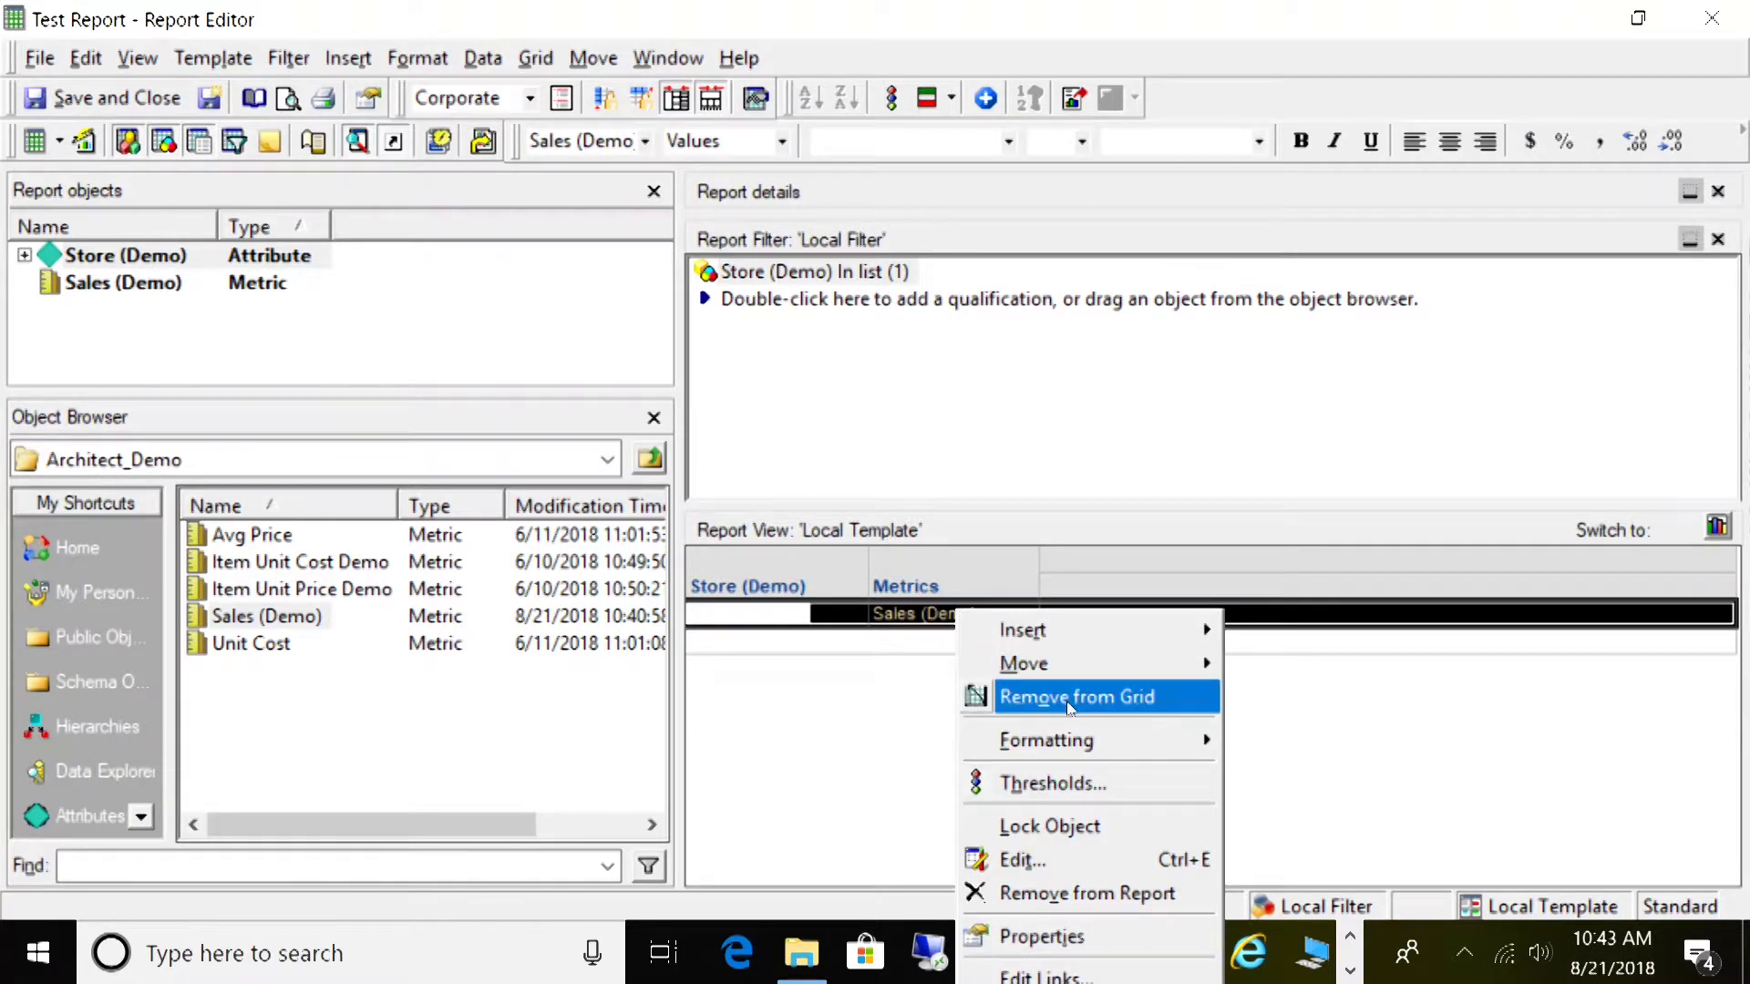
left_click(1057, 893)
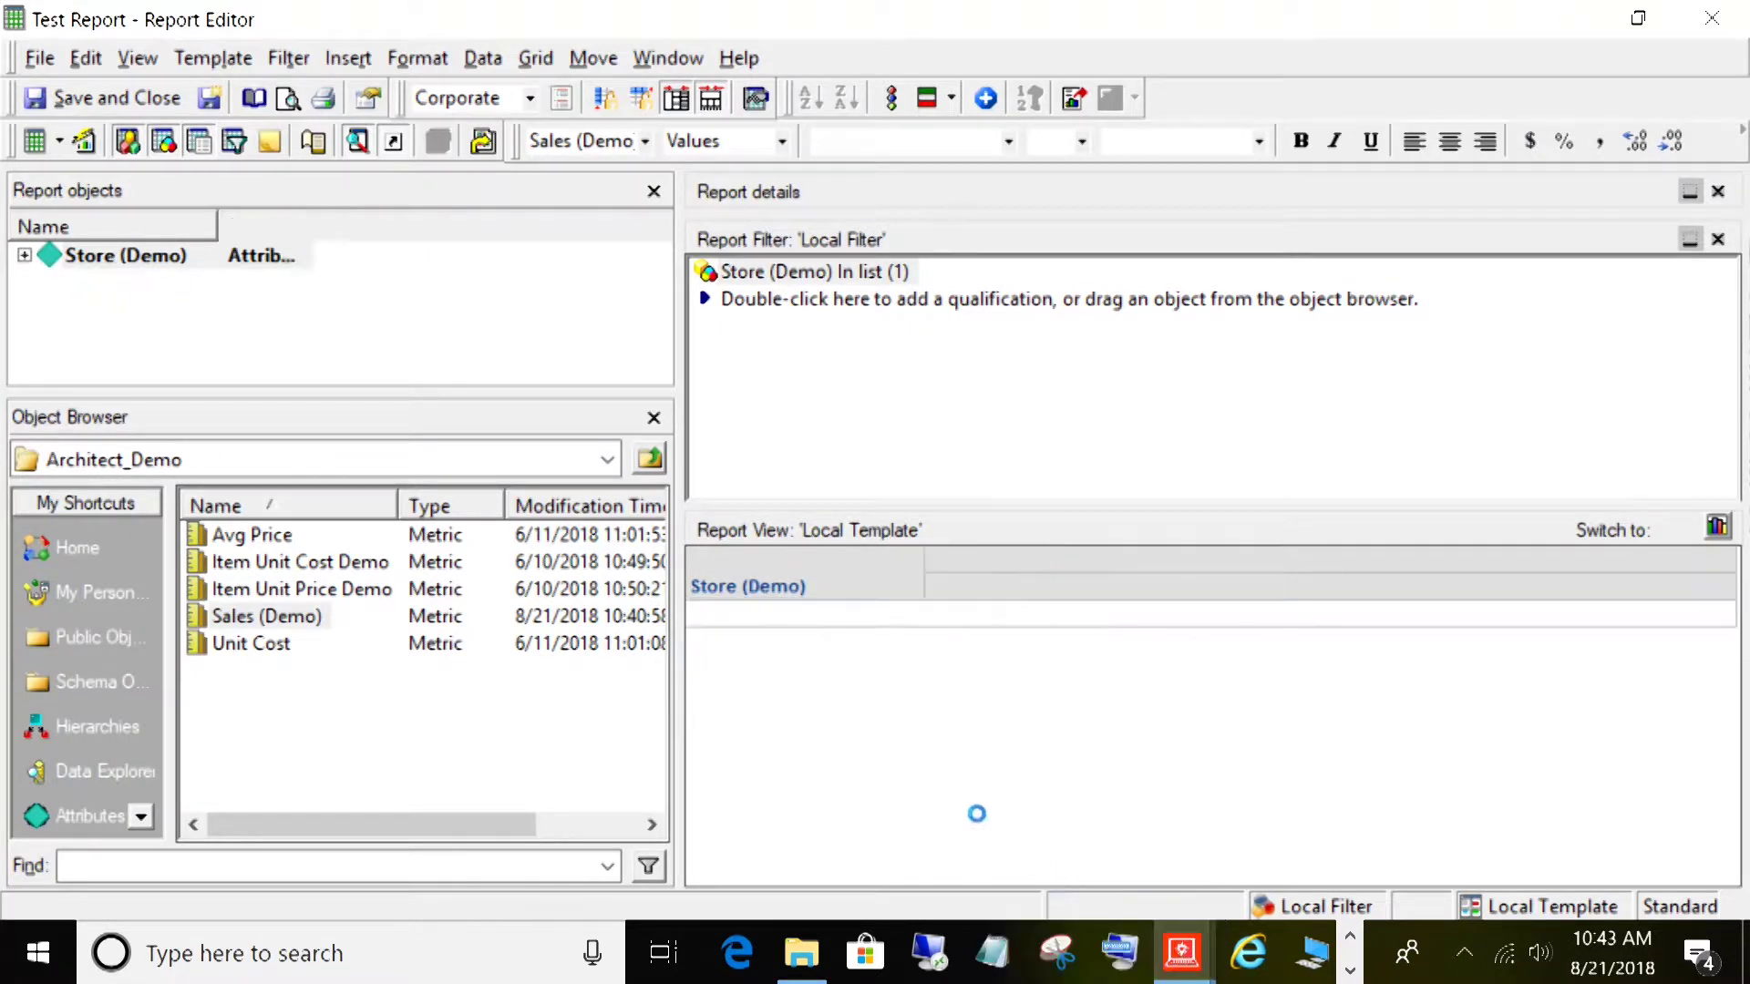
double_click(267, 616)
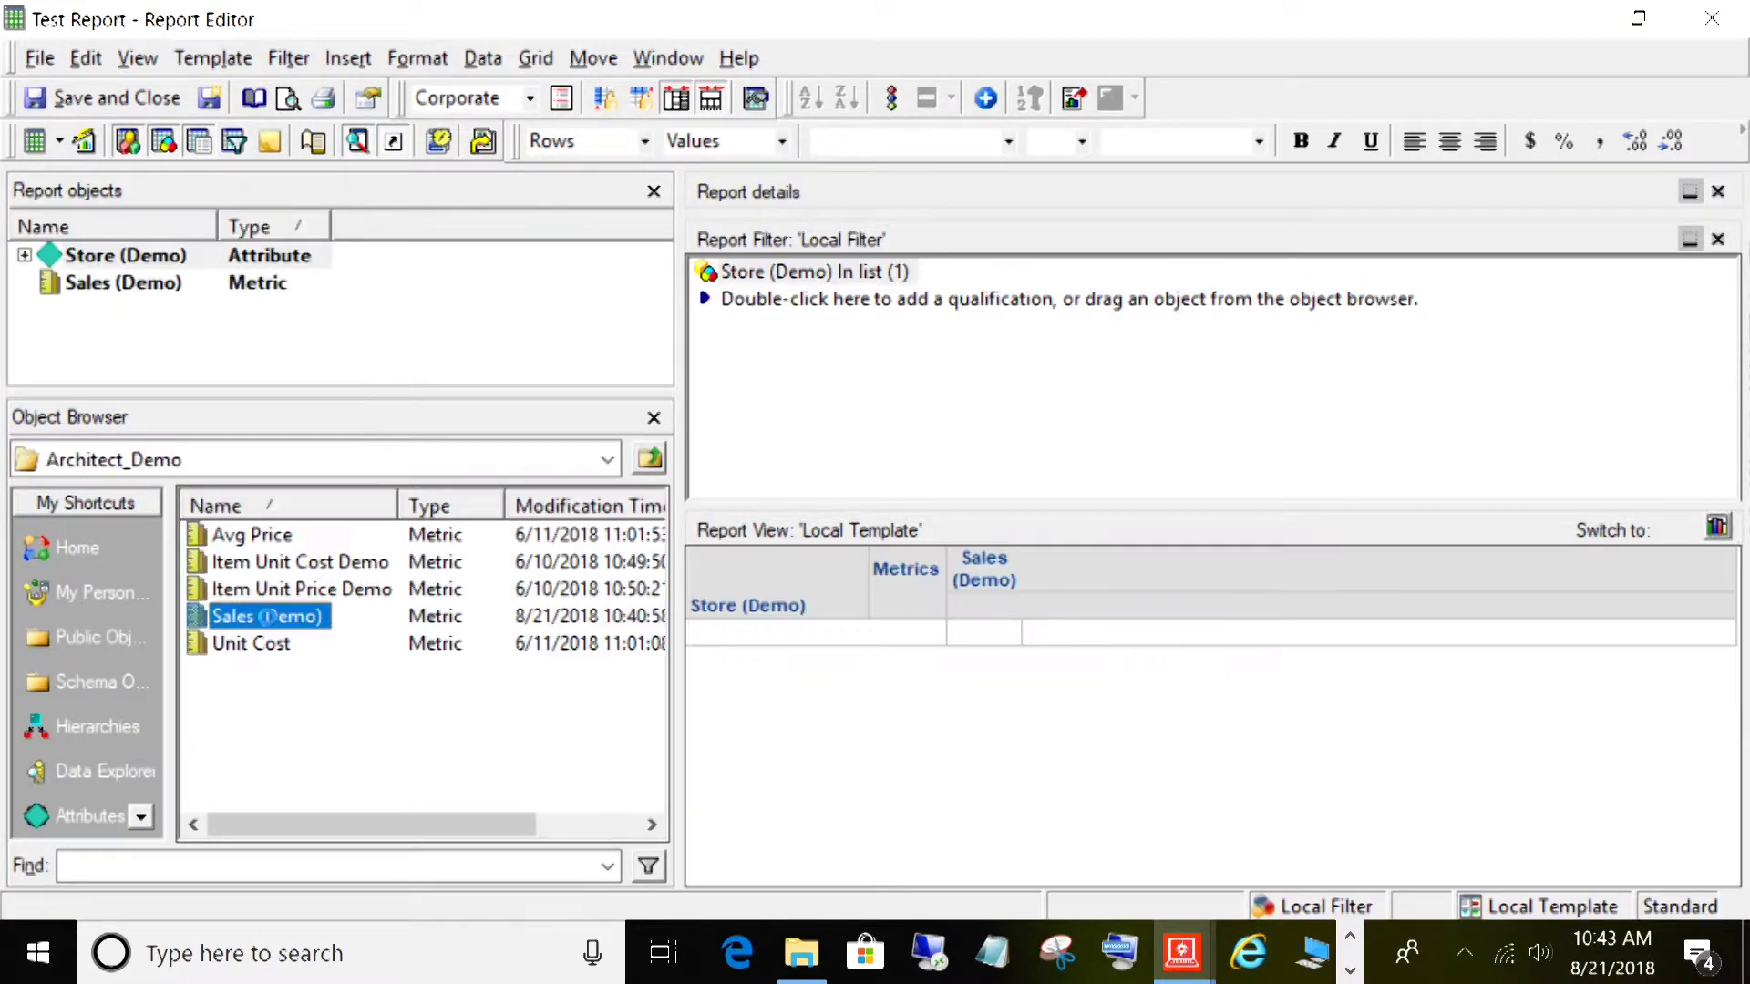
left_click(35, 144)
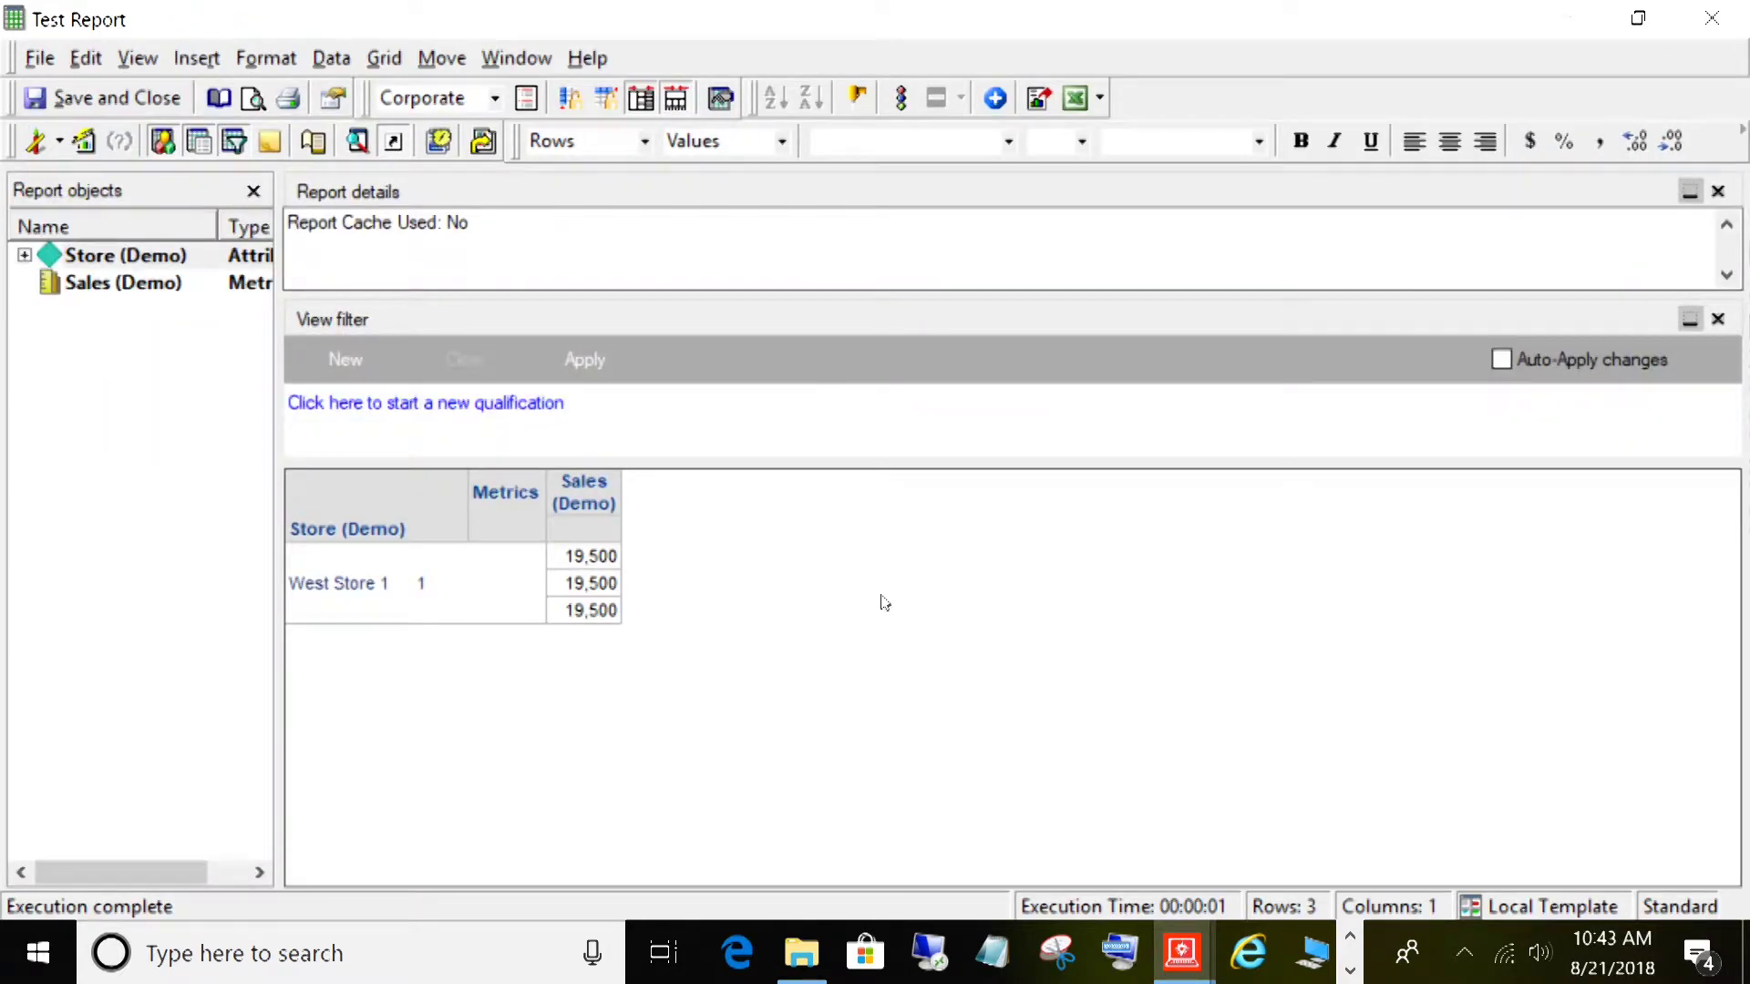
Step: Inspect the West Store 1 row and its three 19,500 sales values
left_click(606, 557)
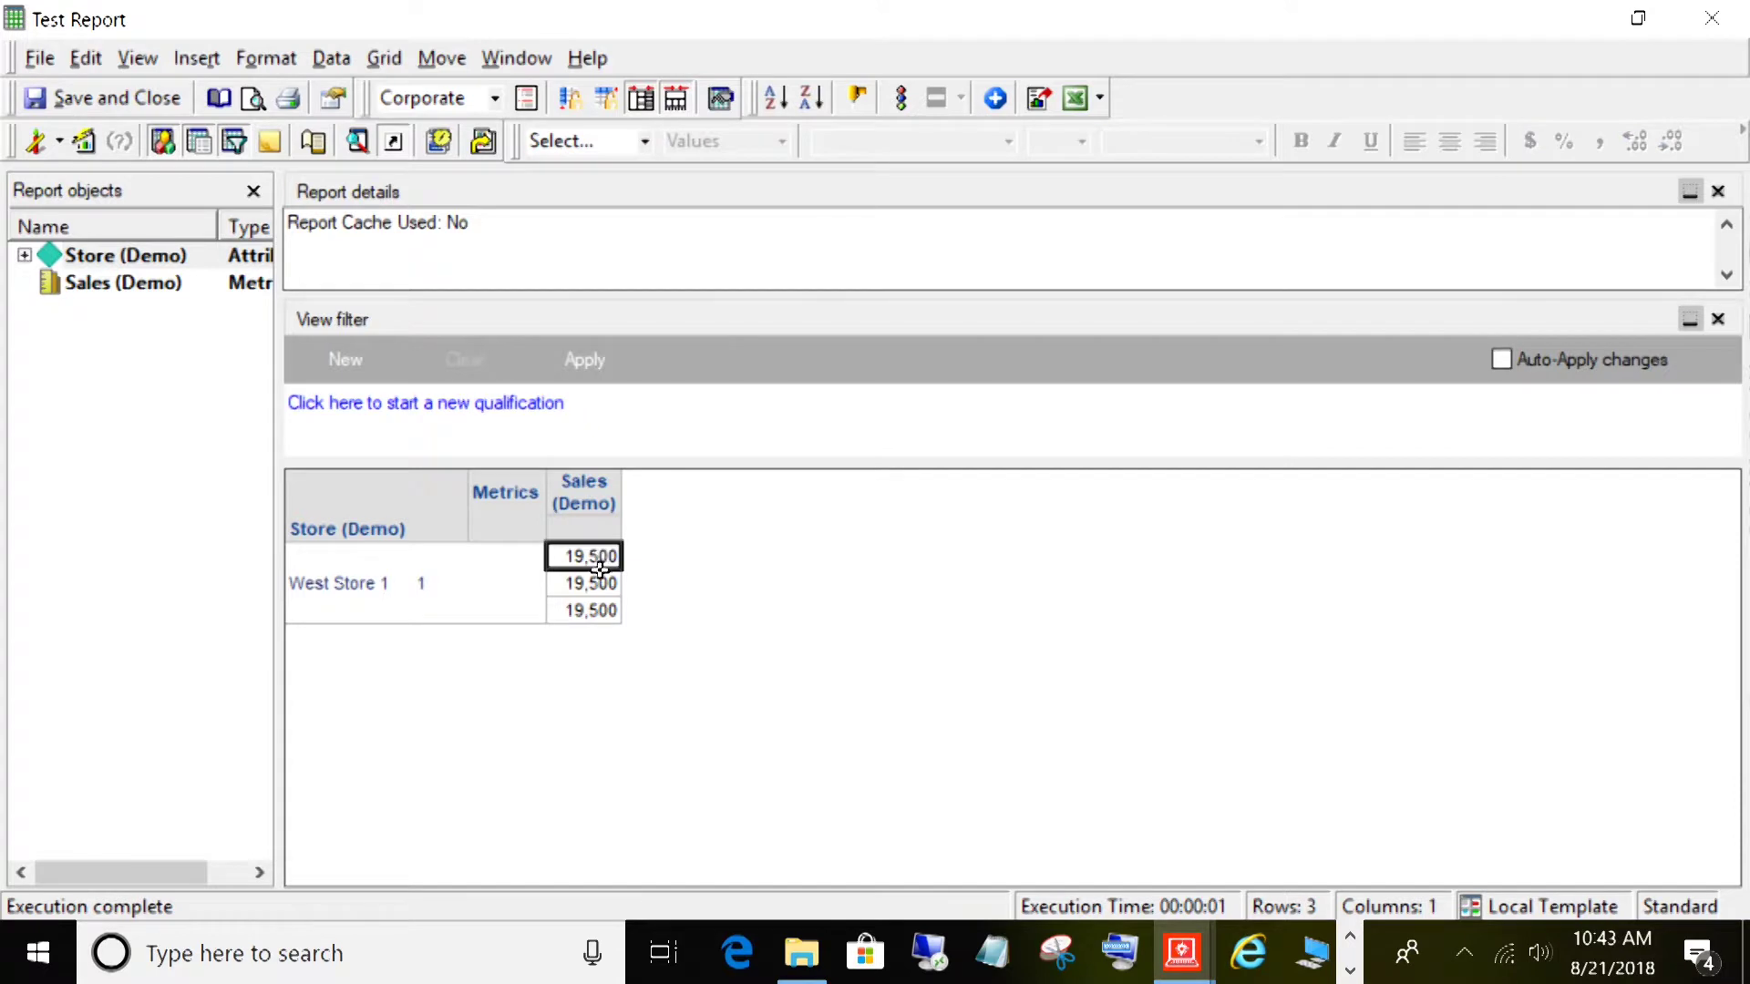
left_click(381, 581)
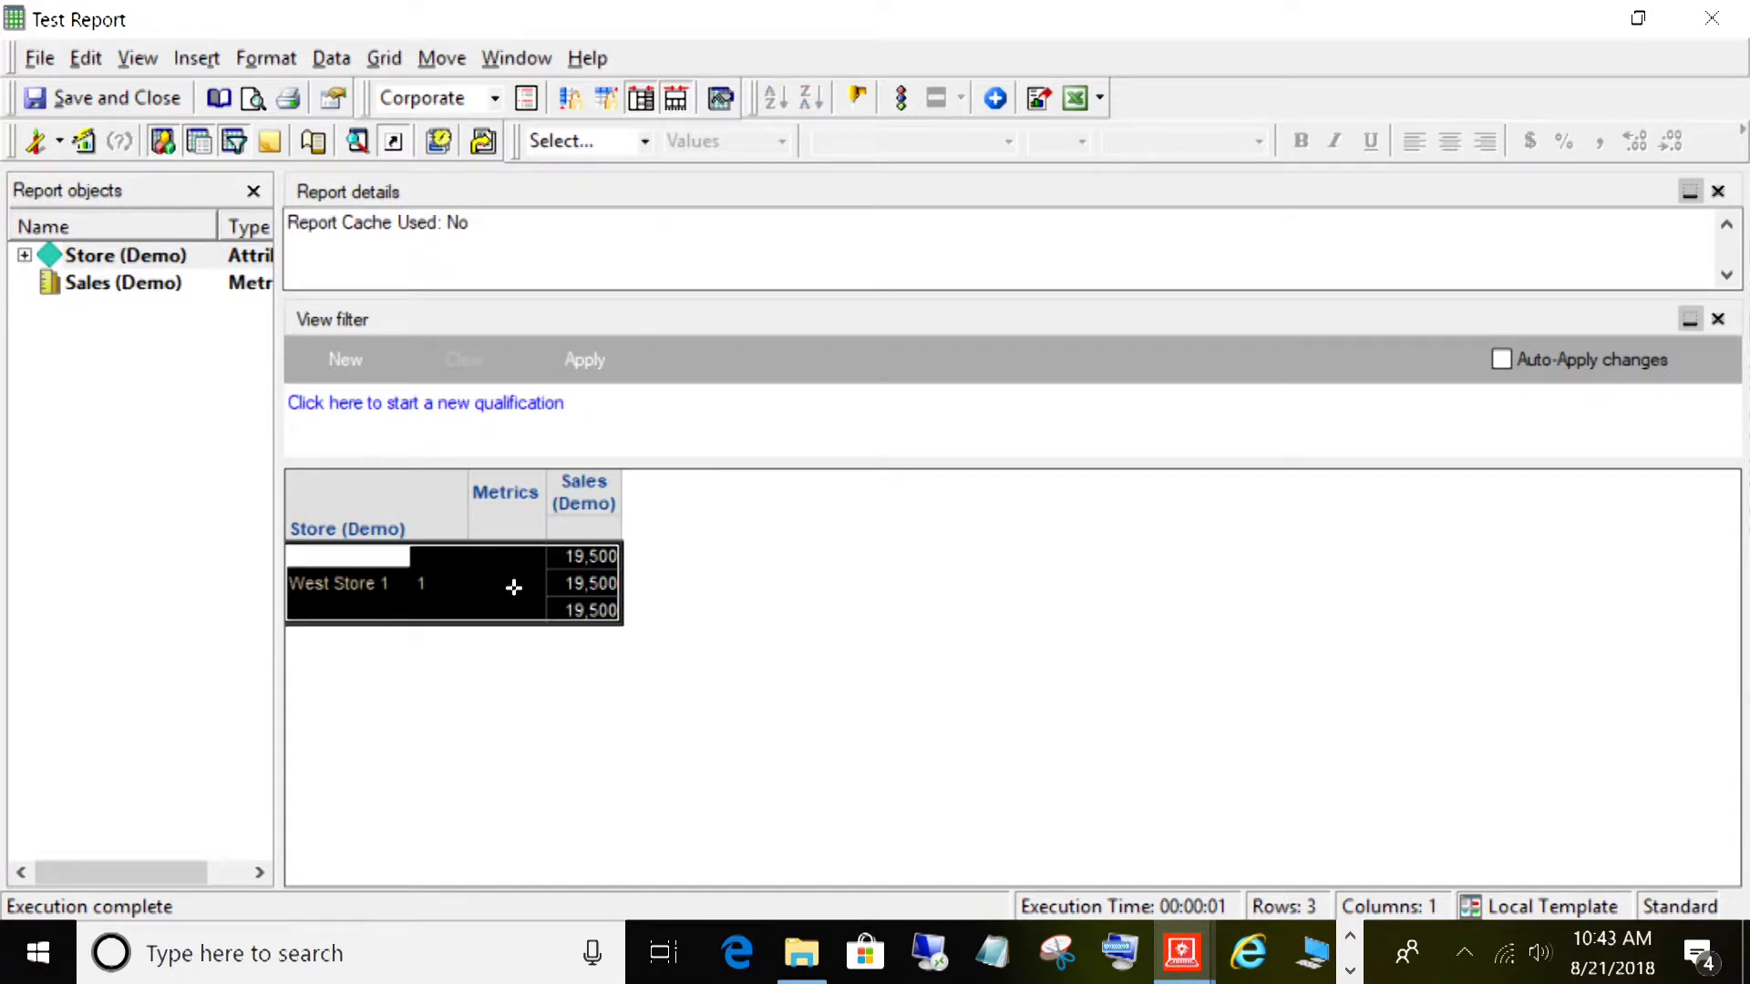
left_click(600, 558)
left_click(608, 585)
left_click(603, 610)
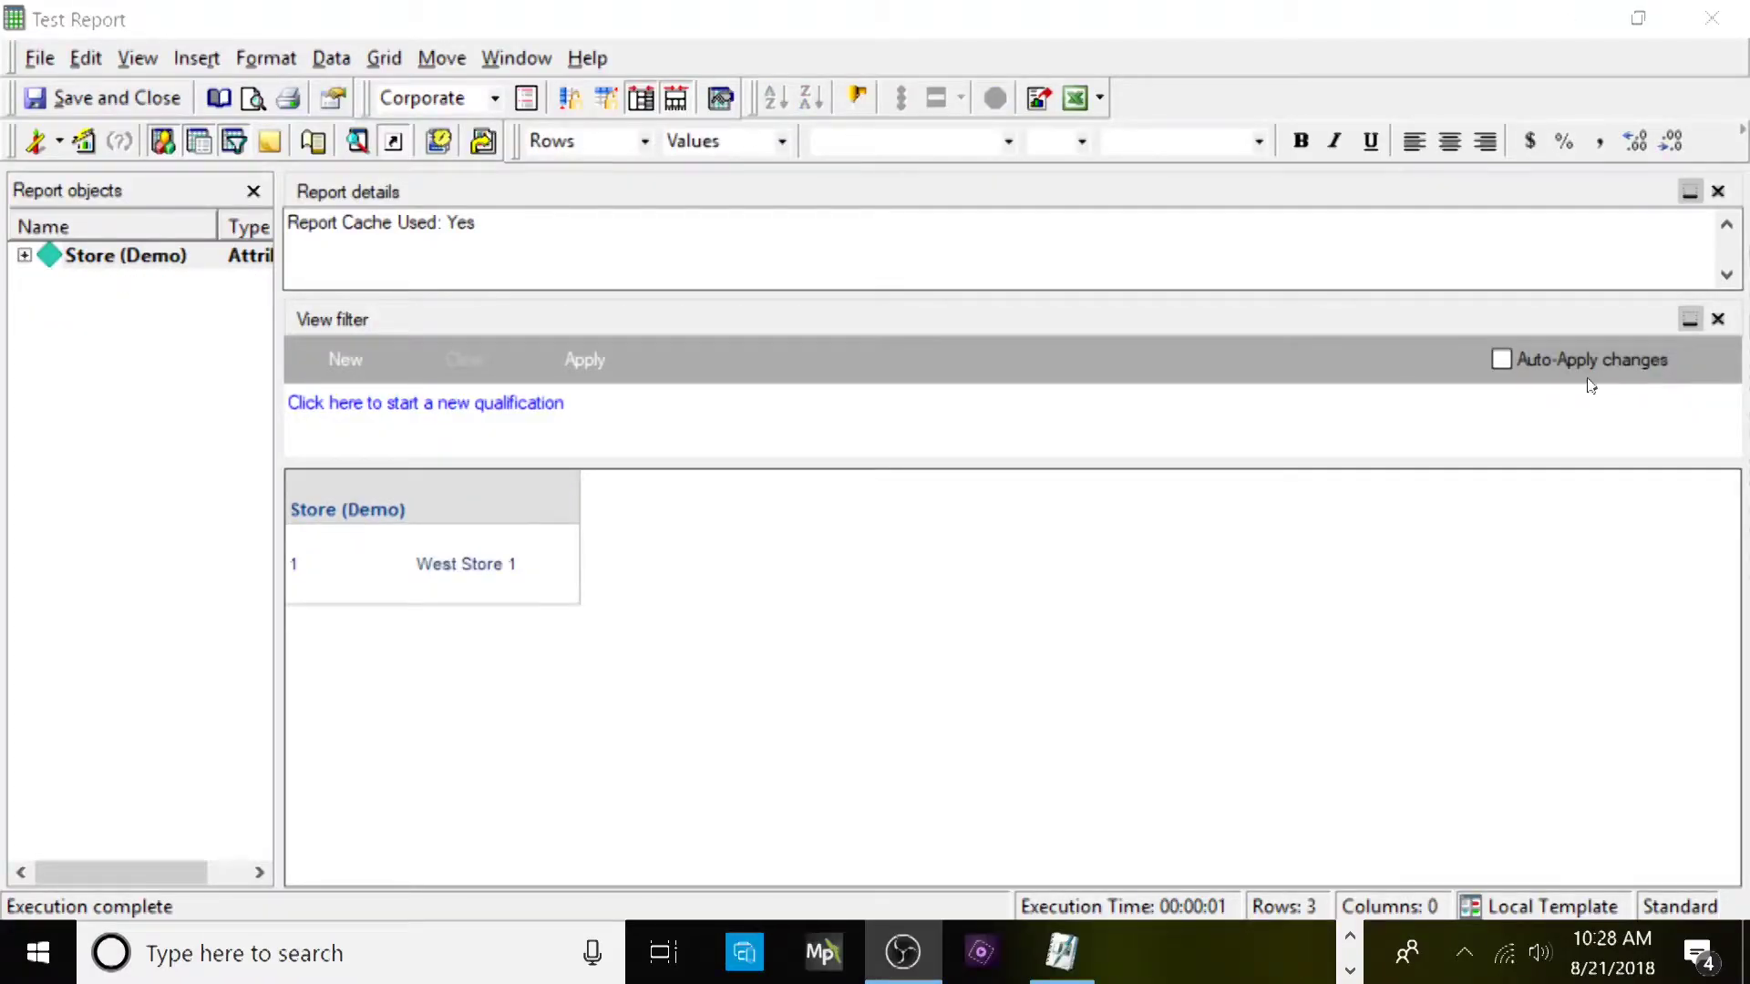
Step: Save the Test Report, then start a new Store (Demo) form with a manually mapped RegionID expression
left_click(123, 111)
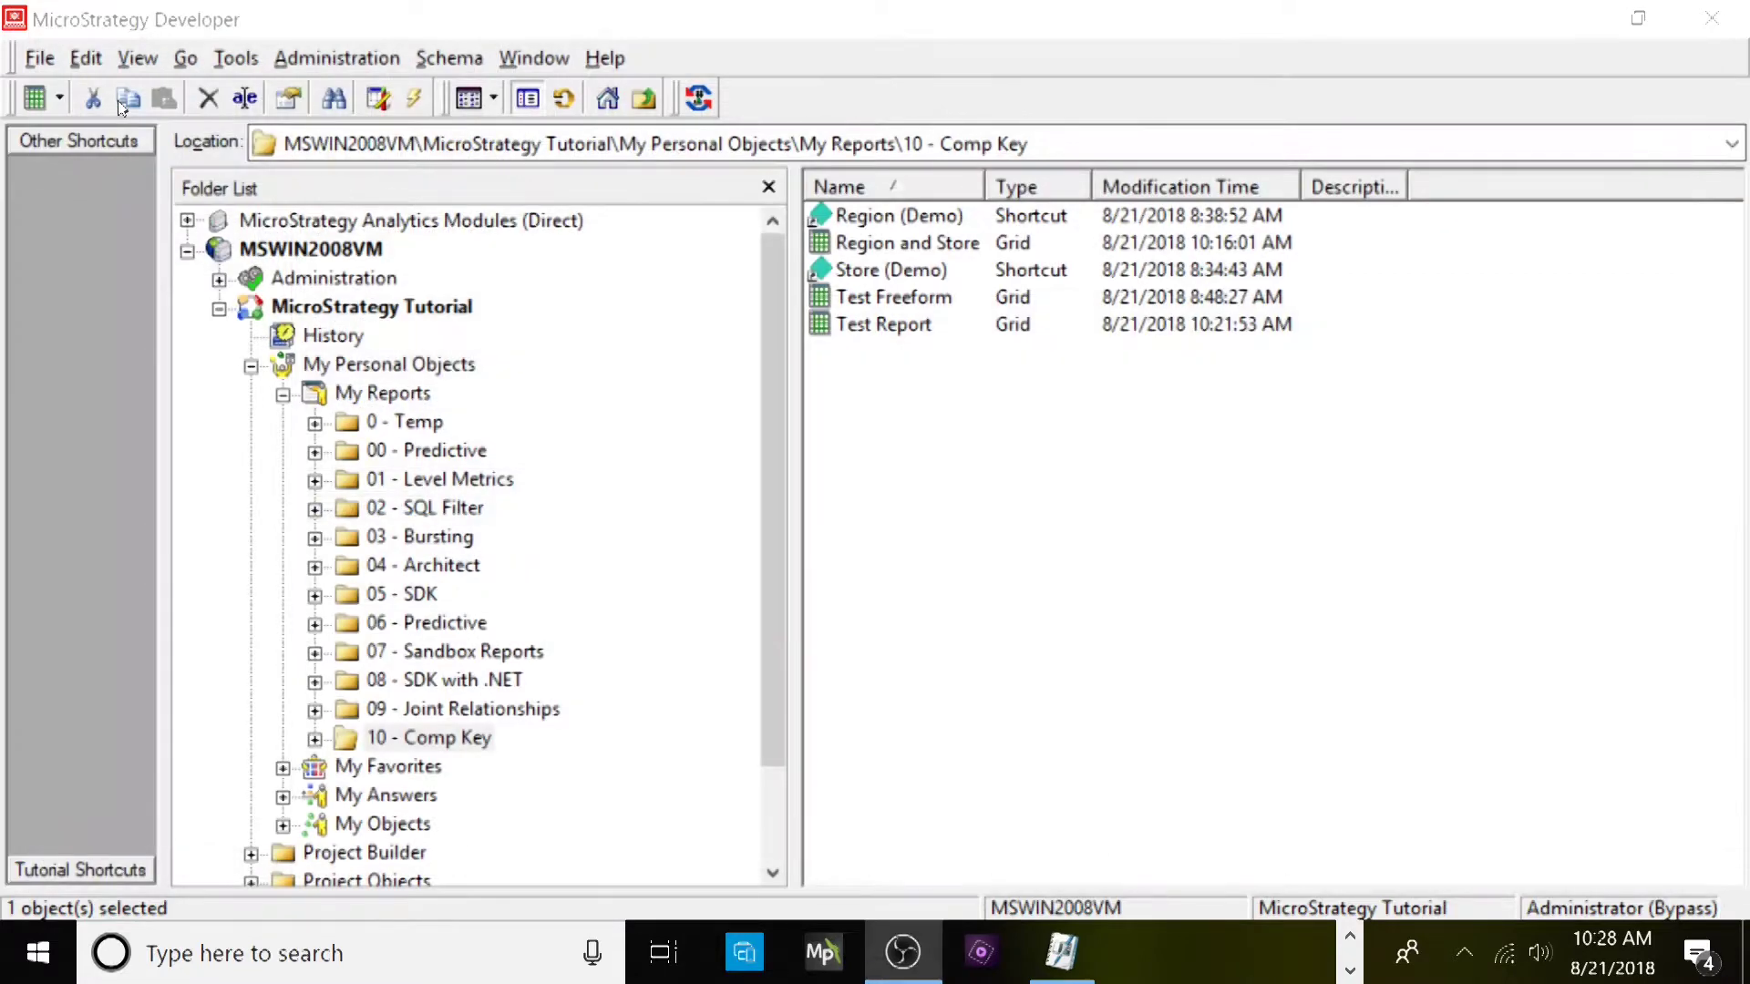
right_click(871, 271)
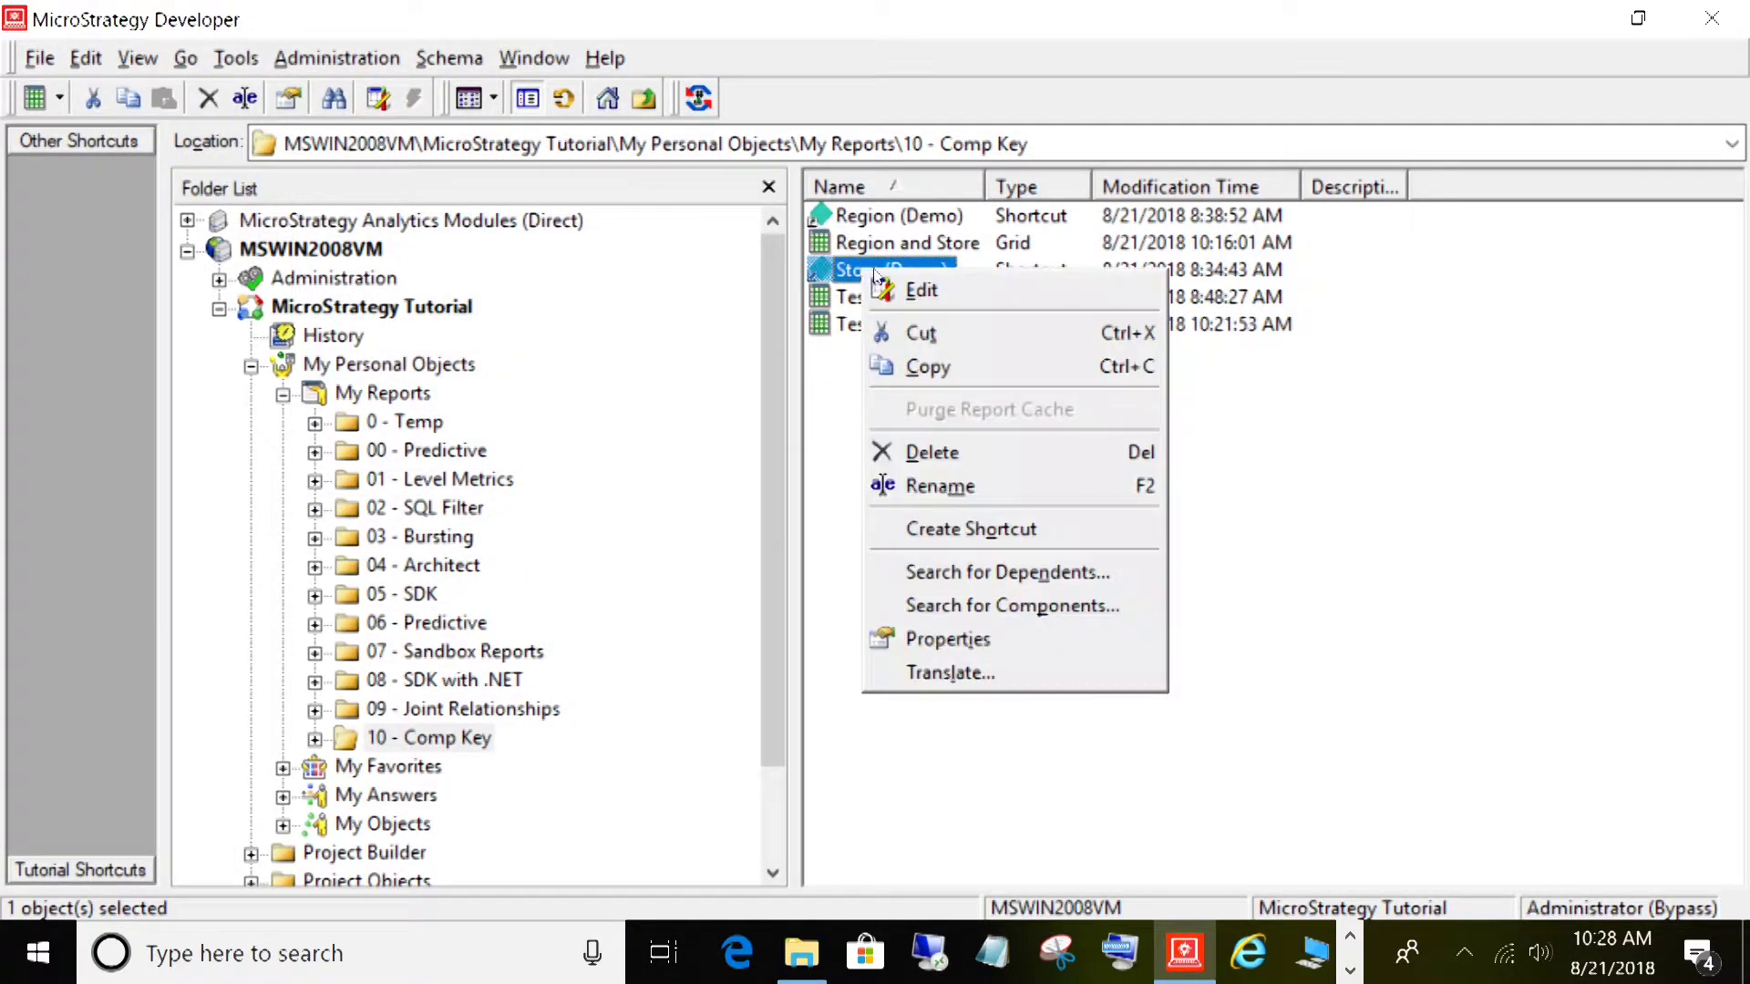
left_click(920, 289)
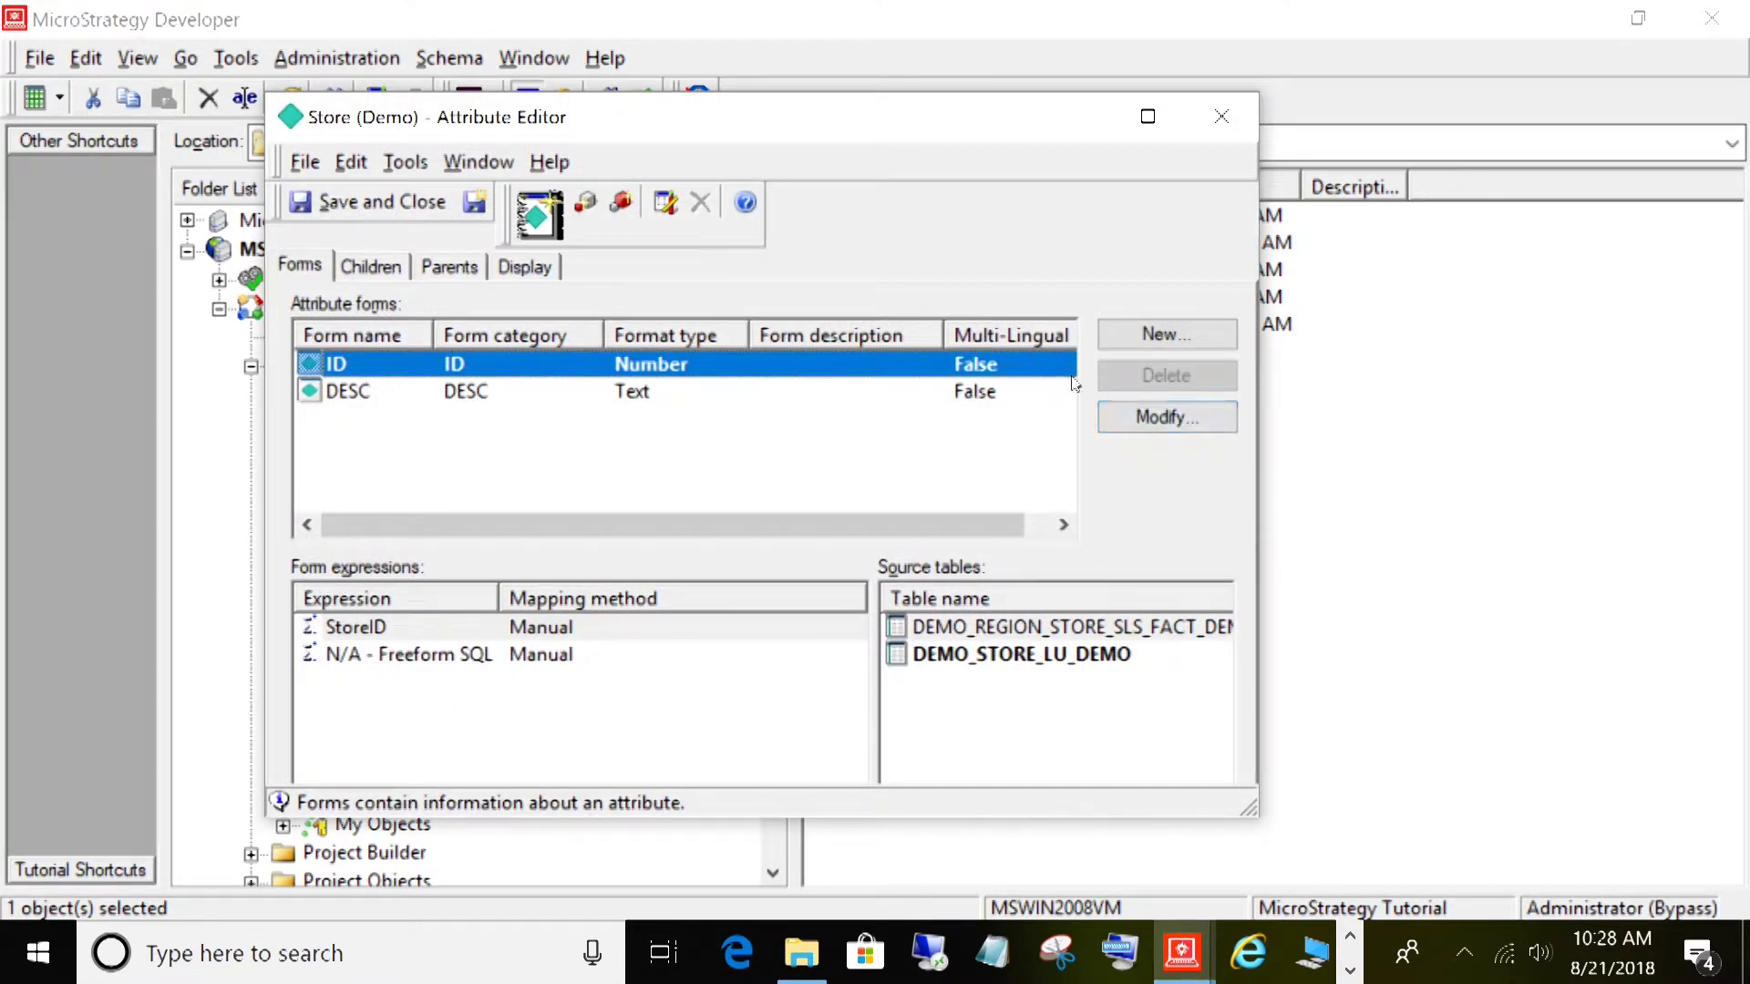
left_click(1176, 335)
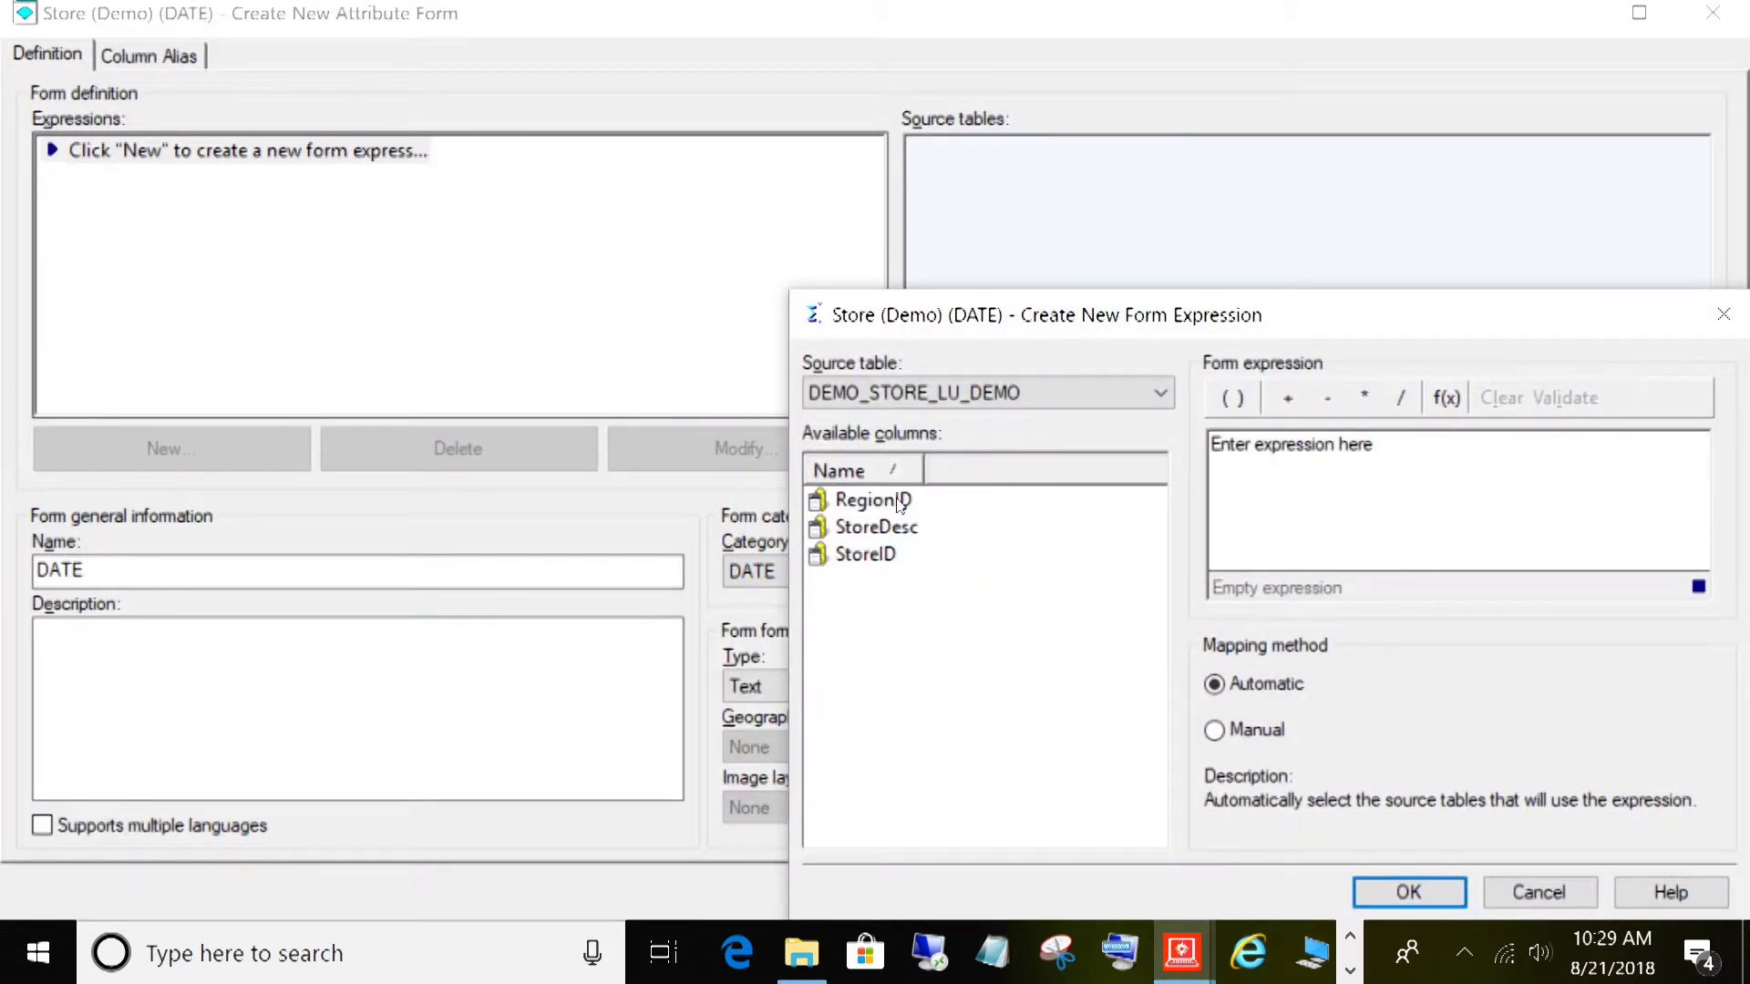
left_click(1215, 730)
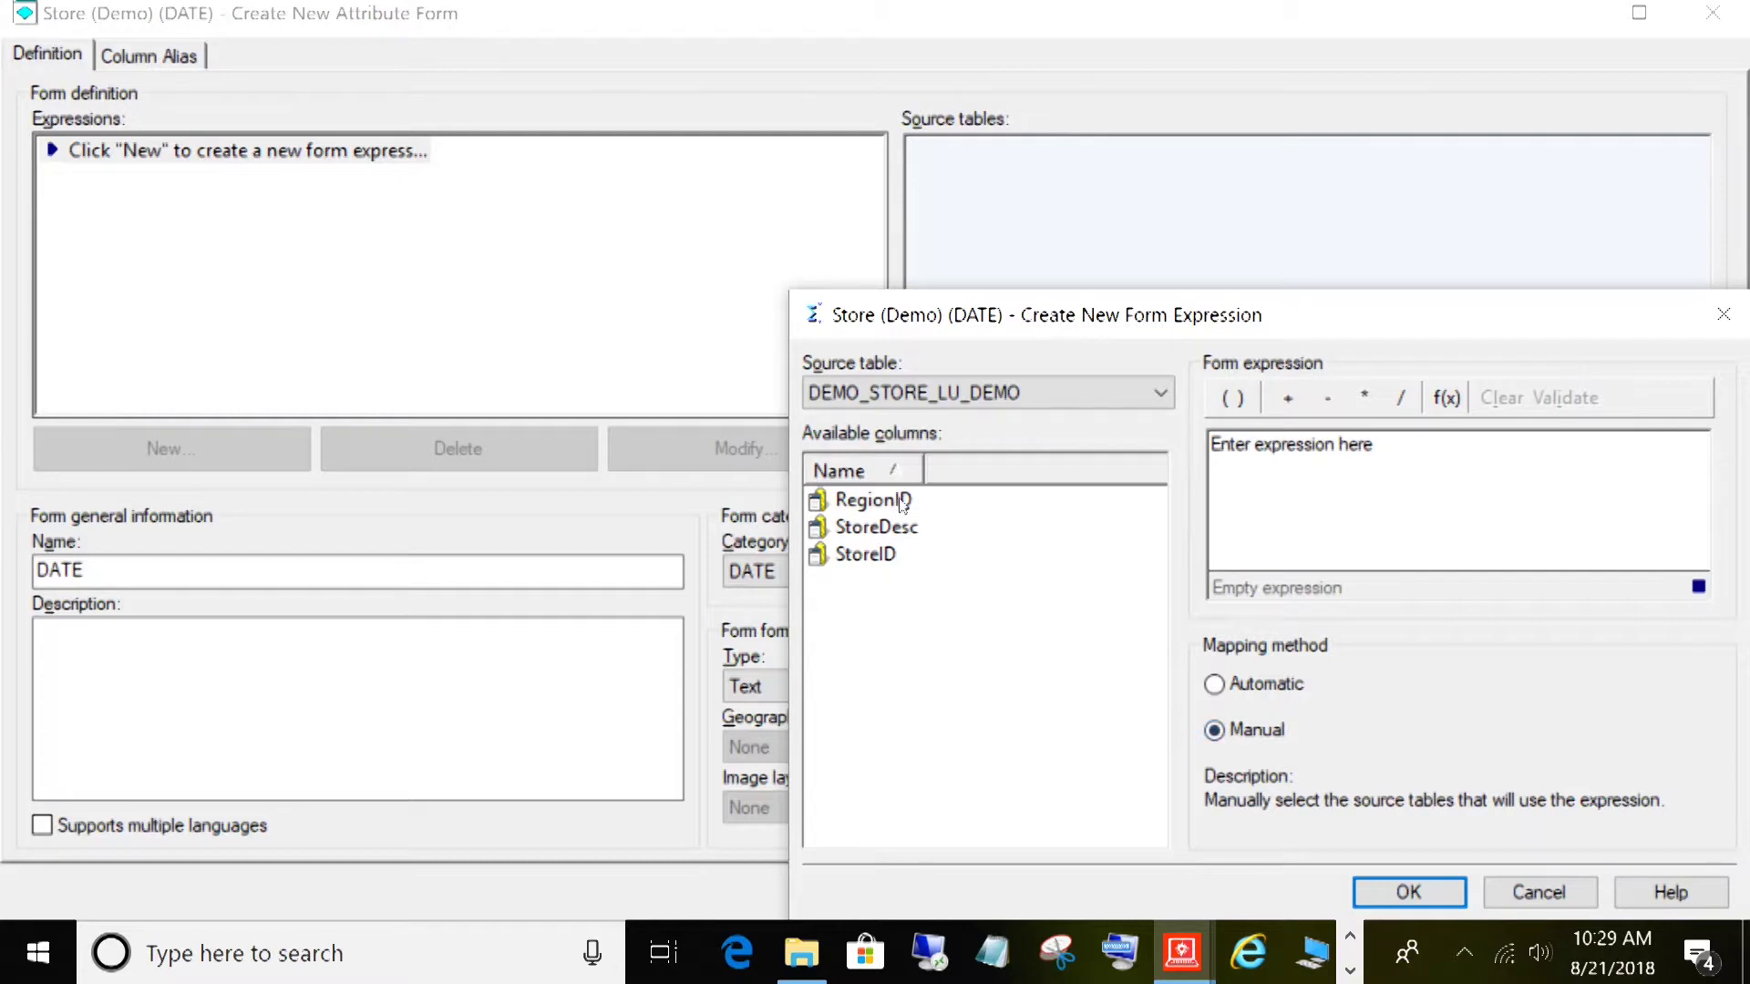
left_click_drag(902, 503, 1343, 512)
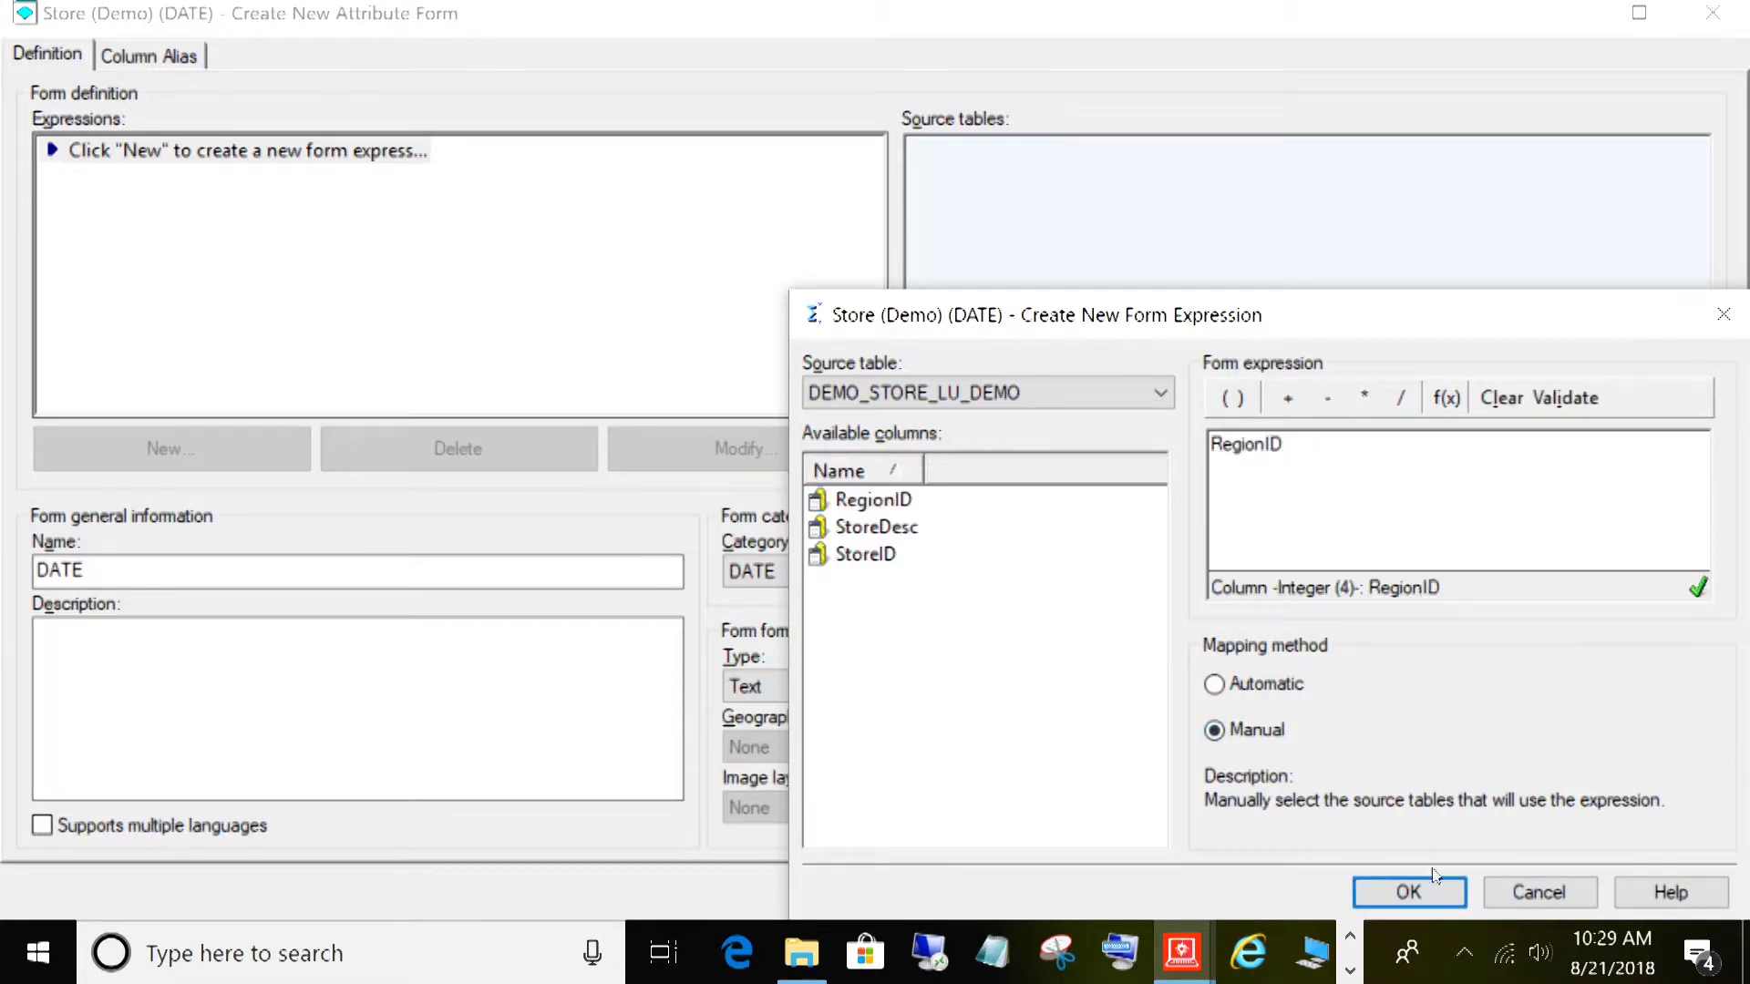
left_click(1411, 892)
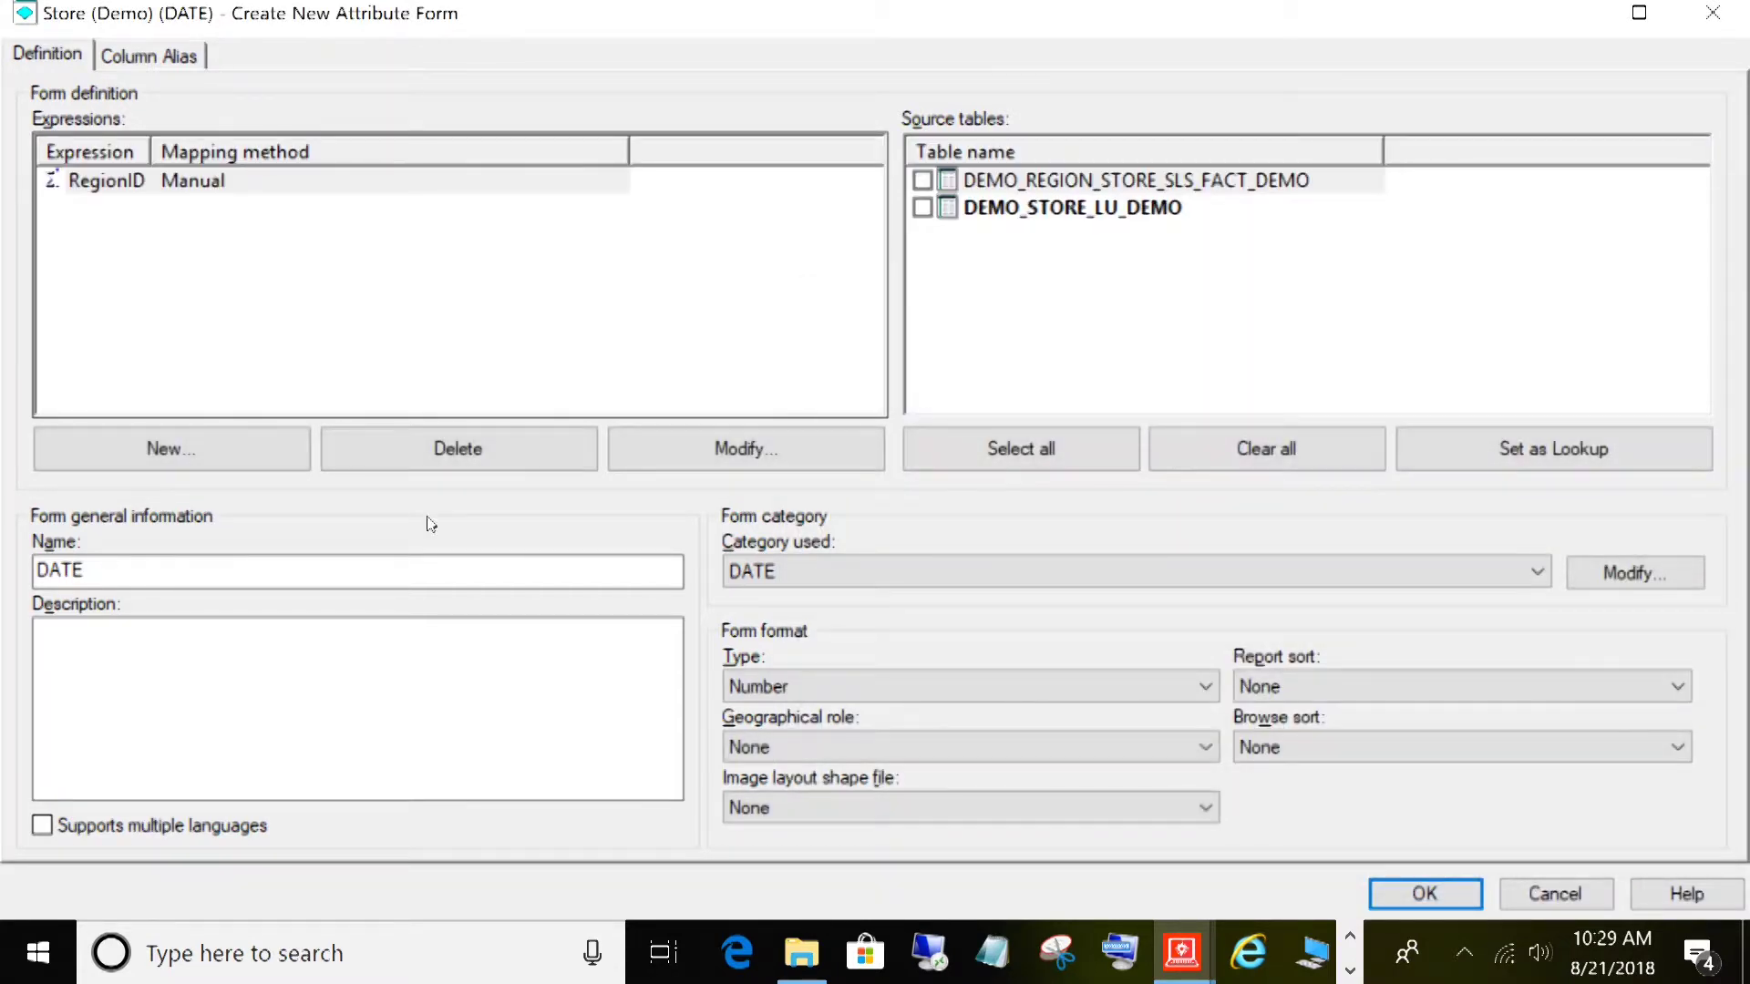
Step: Name the form 'Region', set category None, and use DEMO_STORE_LU_DEMO as its lookup table
left_click(584, 574)
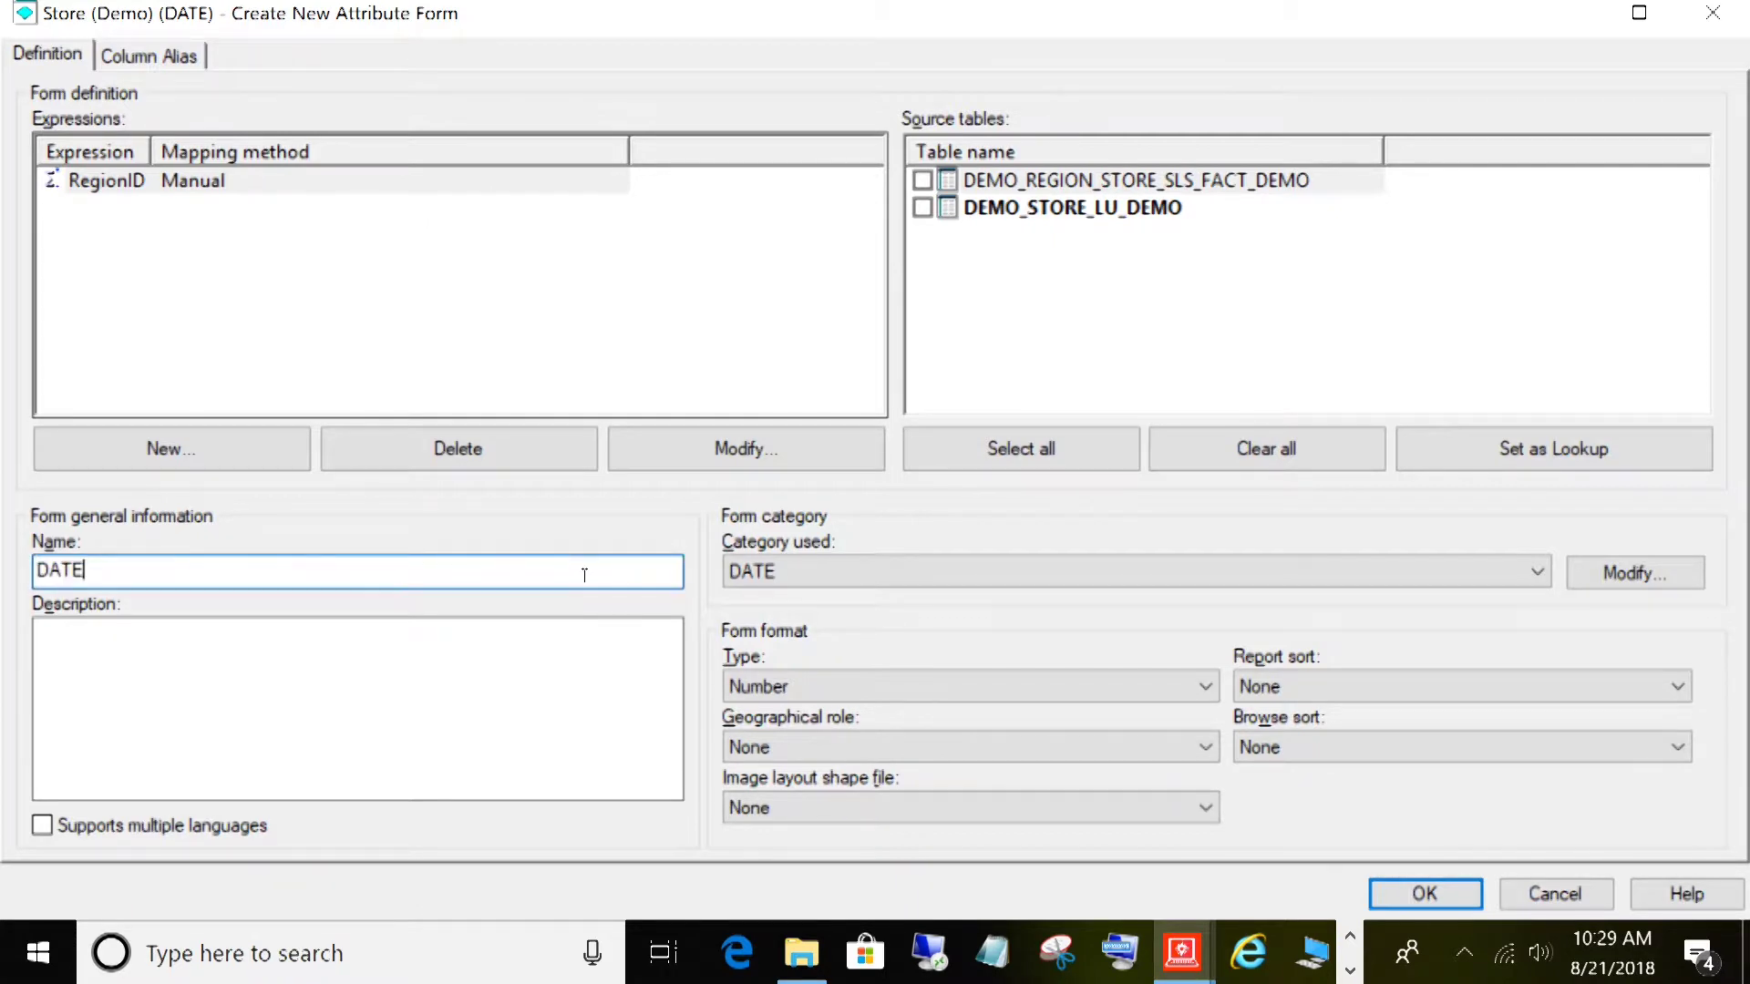
double_click(584, 574)
type("Region")
left_click(1002, 572)
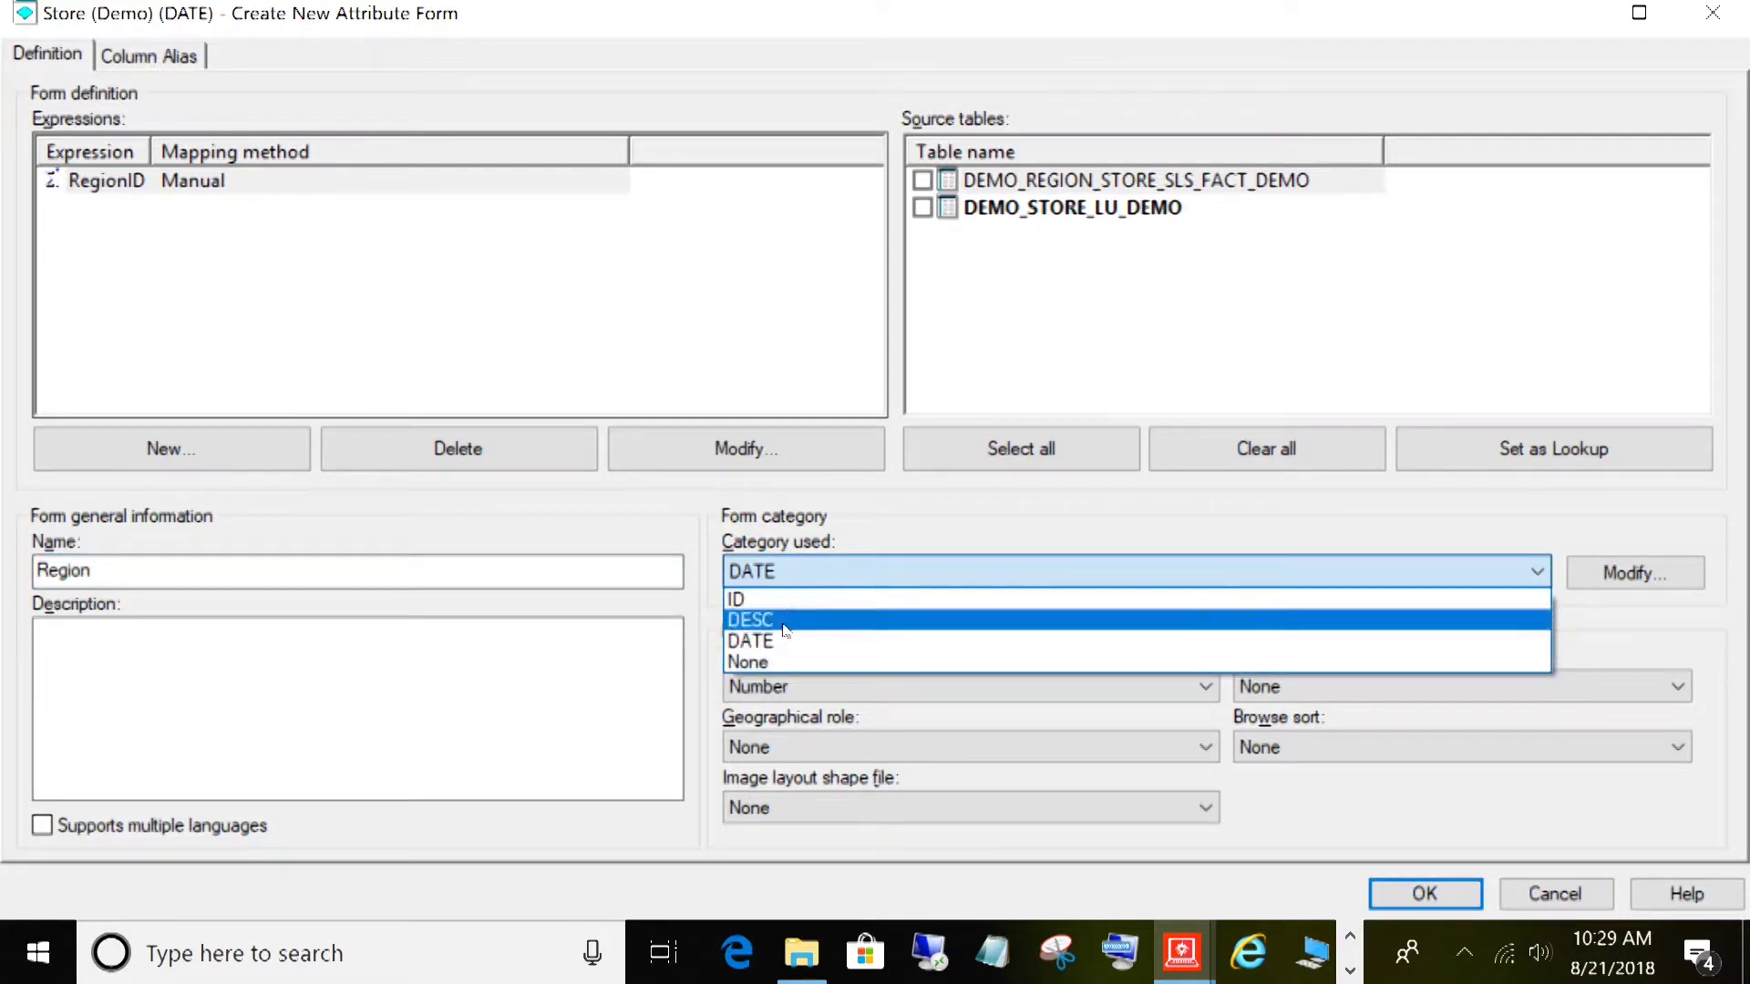
left_click(773, 656)
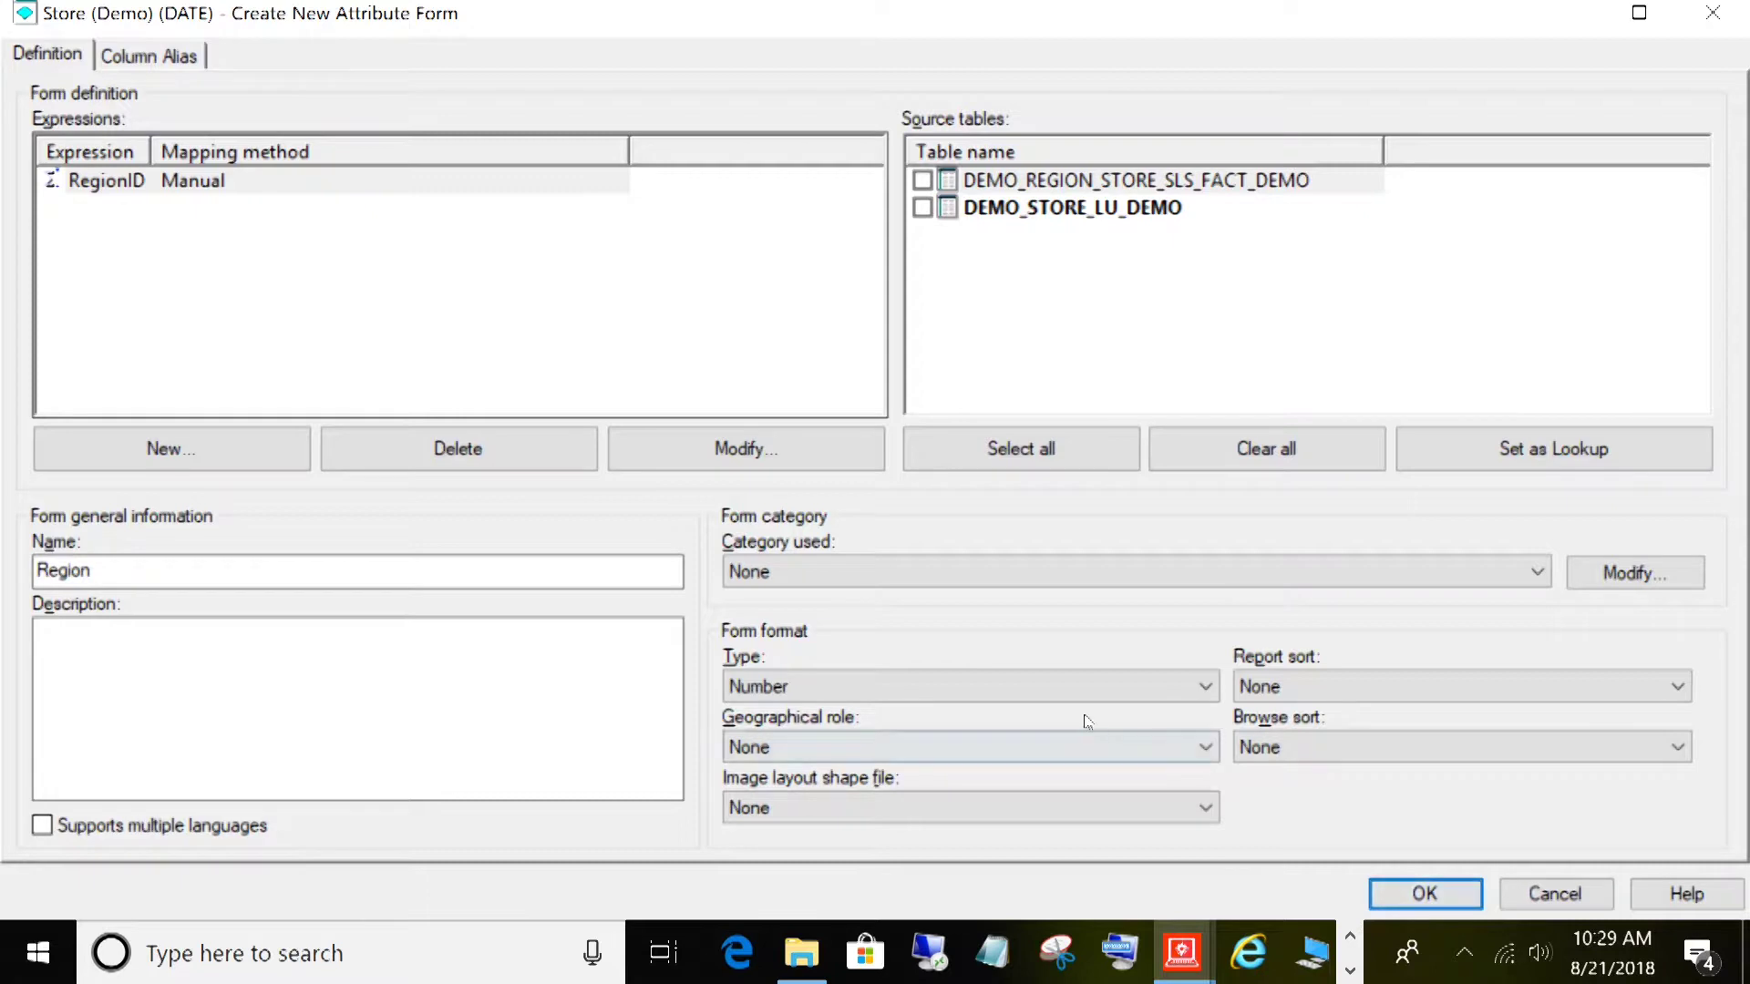
left_click(1427, 895)
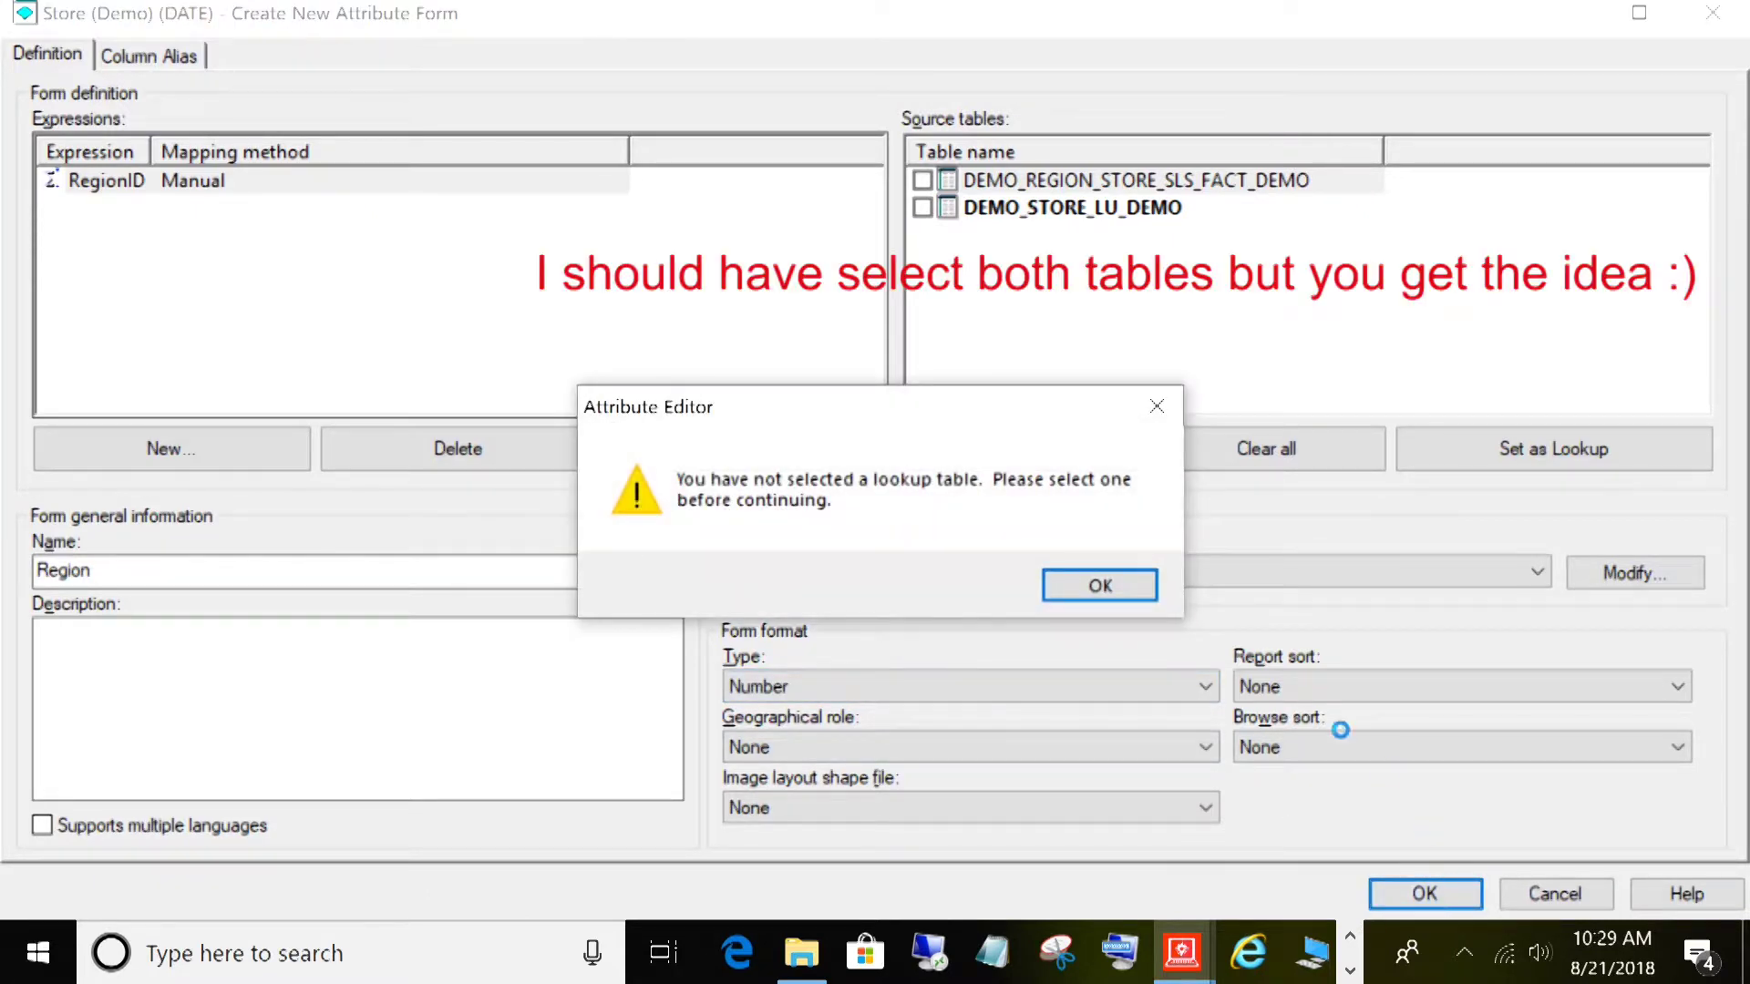
left_click(1104, 587)
left_click(922, 207)
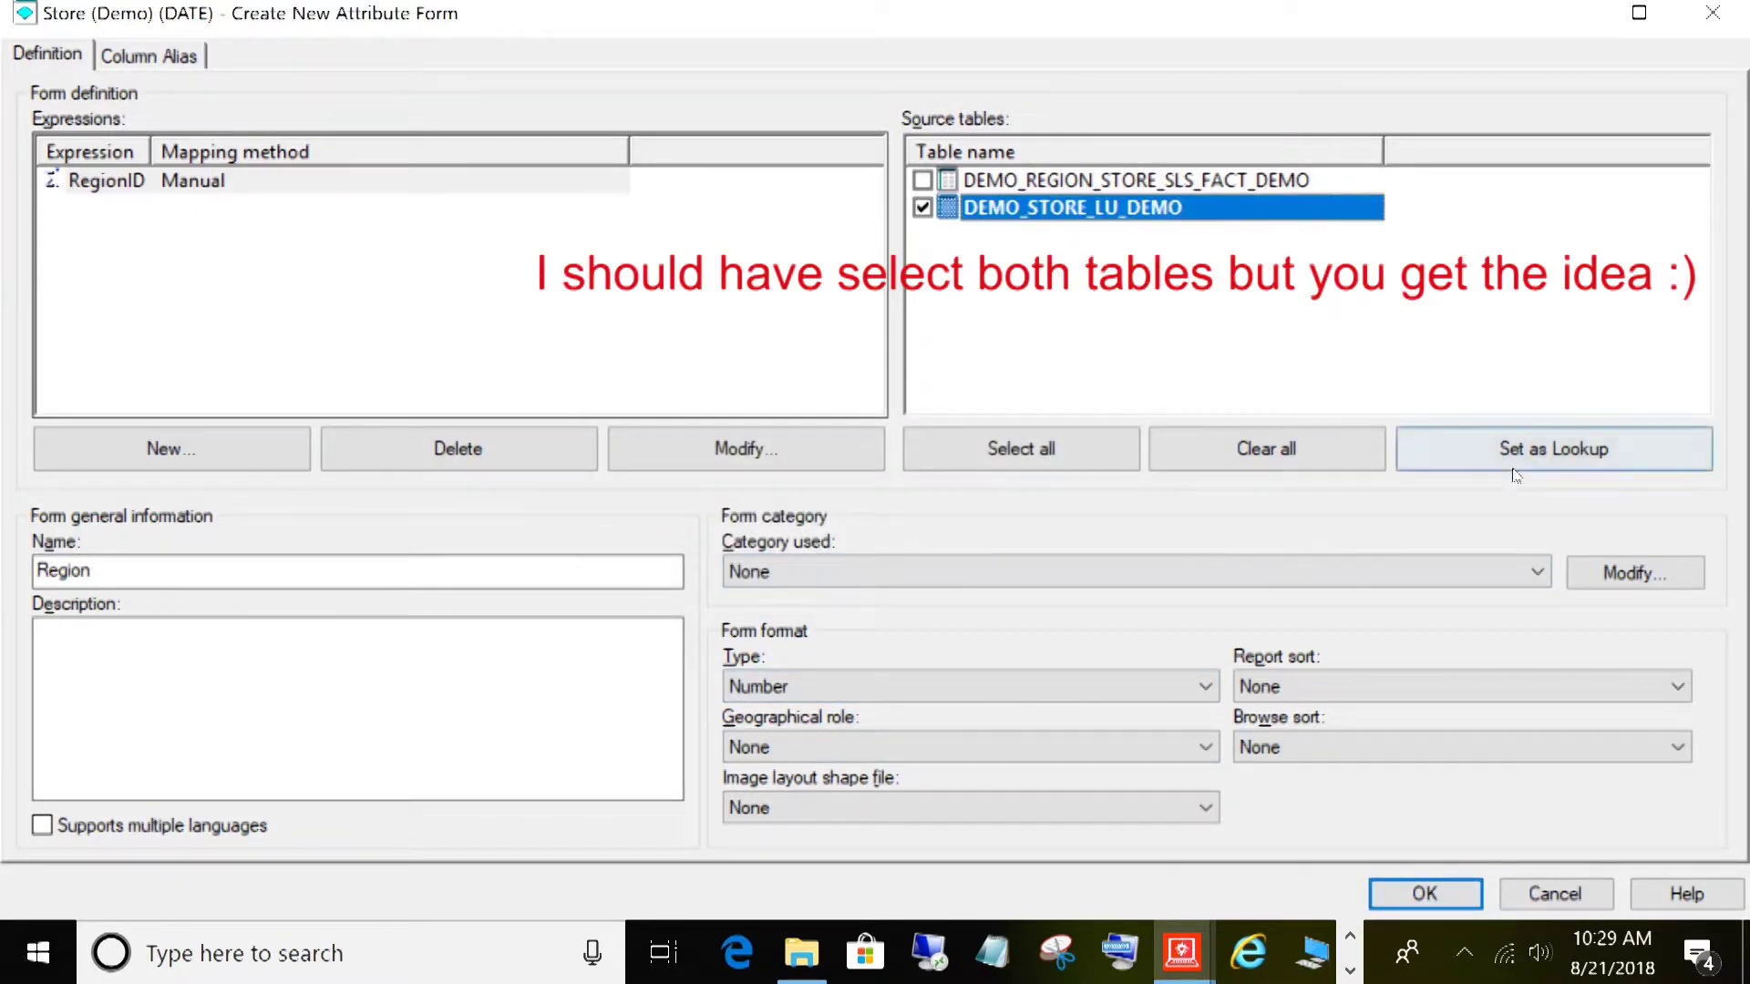
left_click(1425, 894)
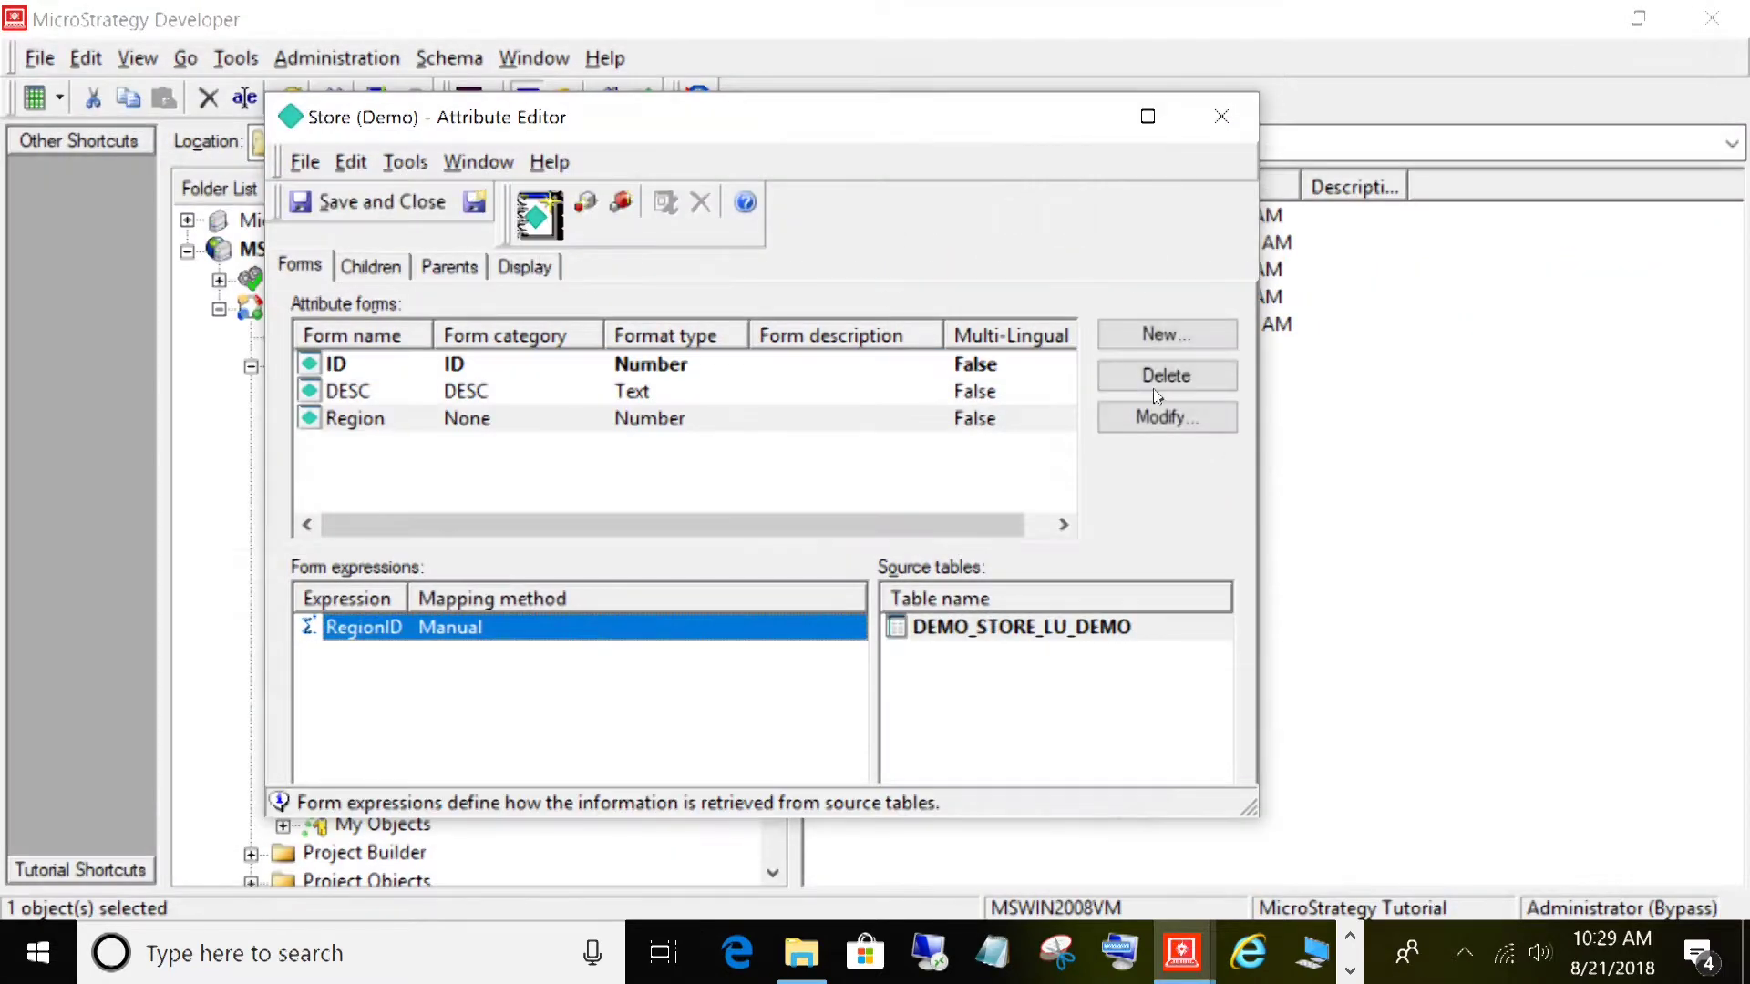
Step: Set the ID and Region forms together as the Store (Demo) key and confirm the change
left_click(336, 363)
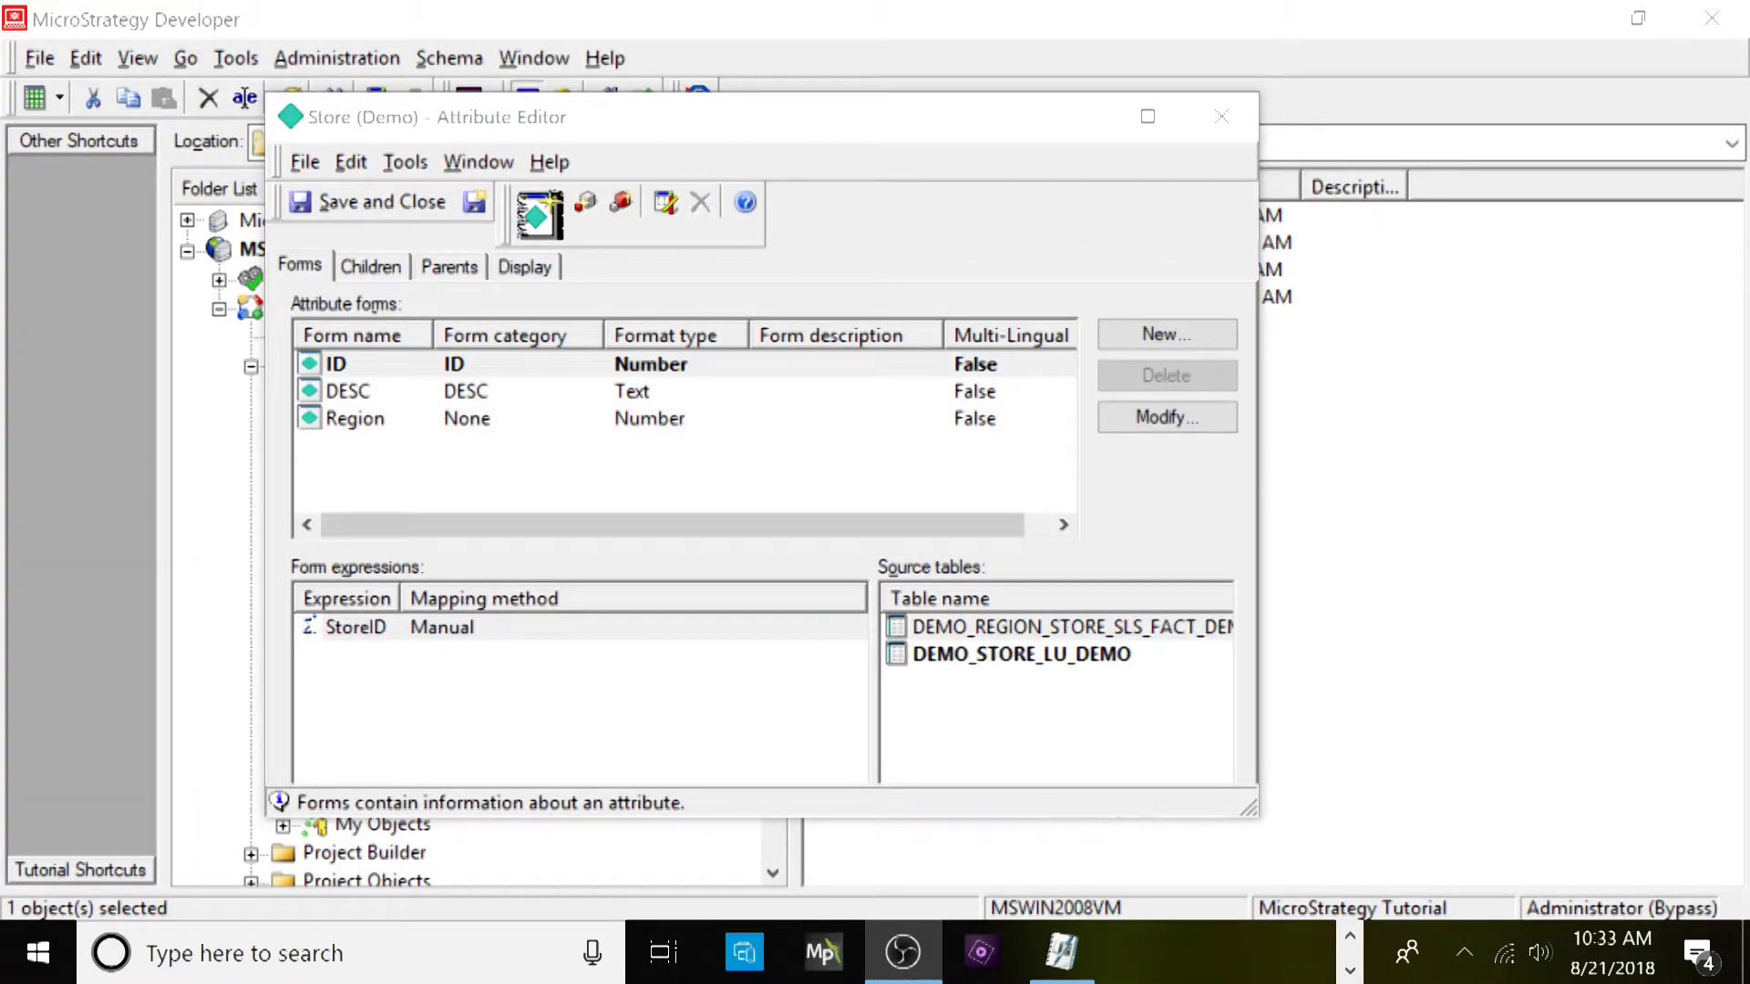
mouse_move(364, 363)
left_mouse_down()
mouse_move(577, 413)
mouse_move(375, 377)
left_mouse_up()
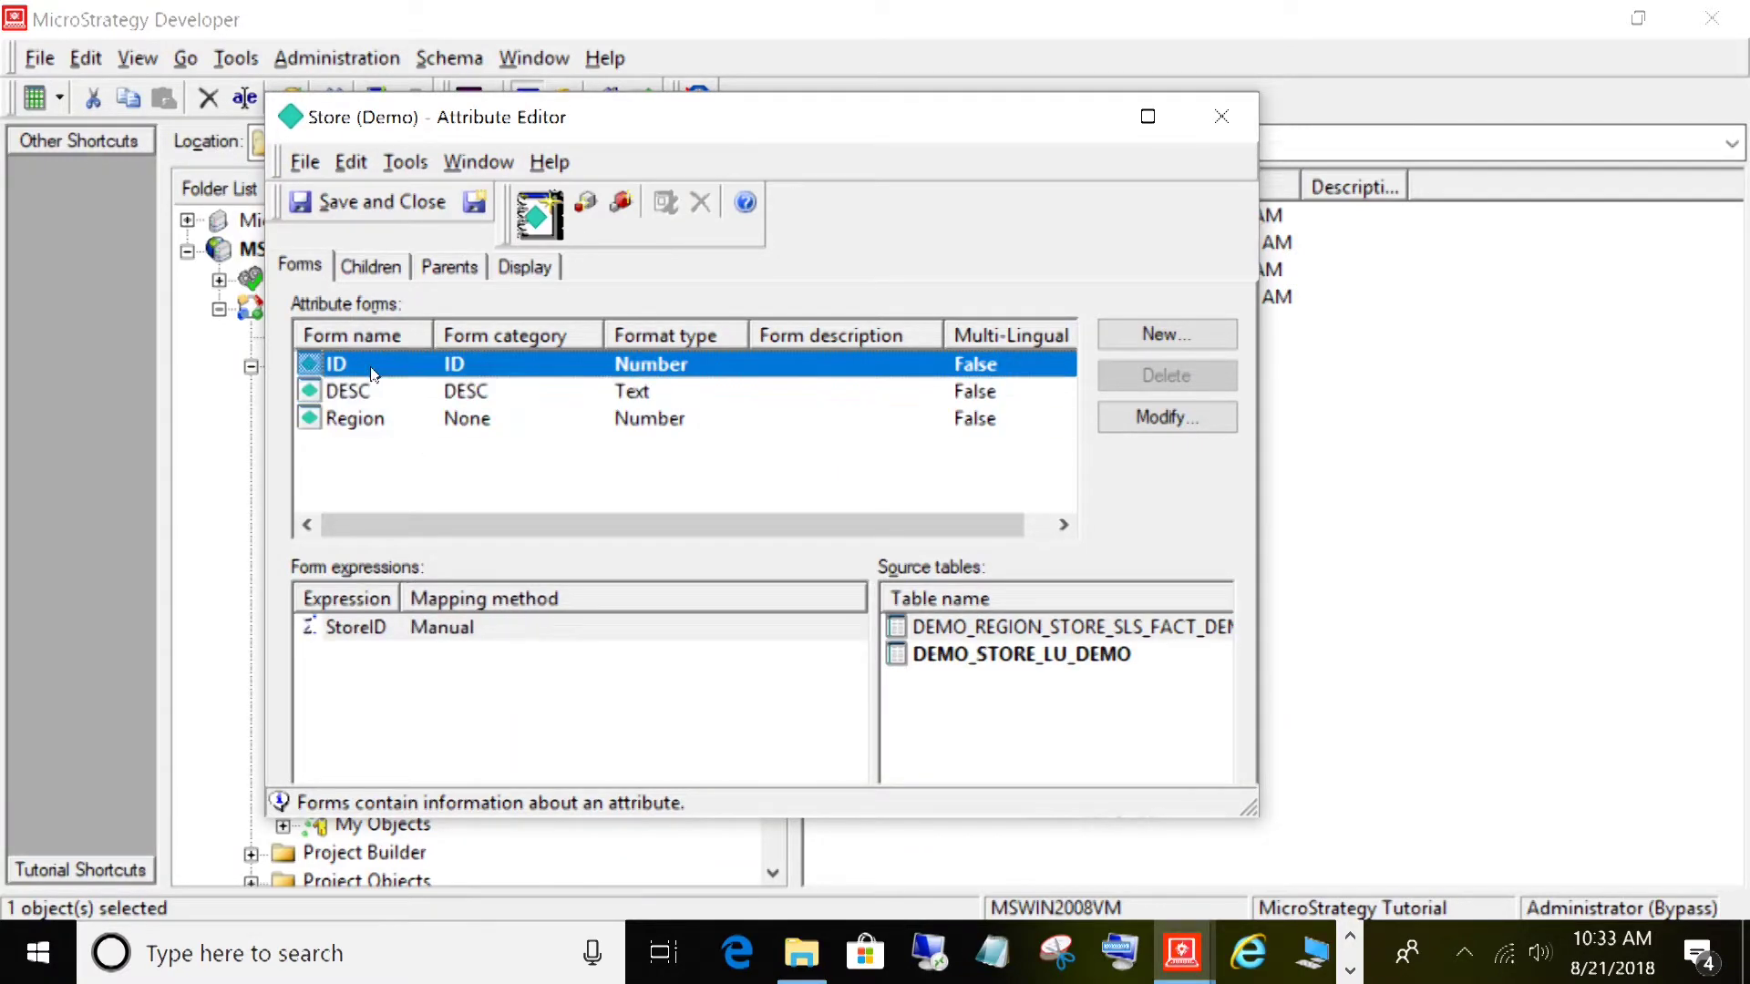
left_click(378, 421, "ctrl")
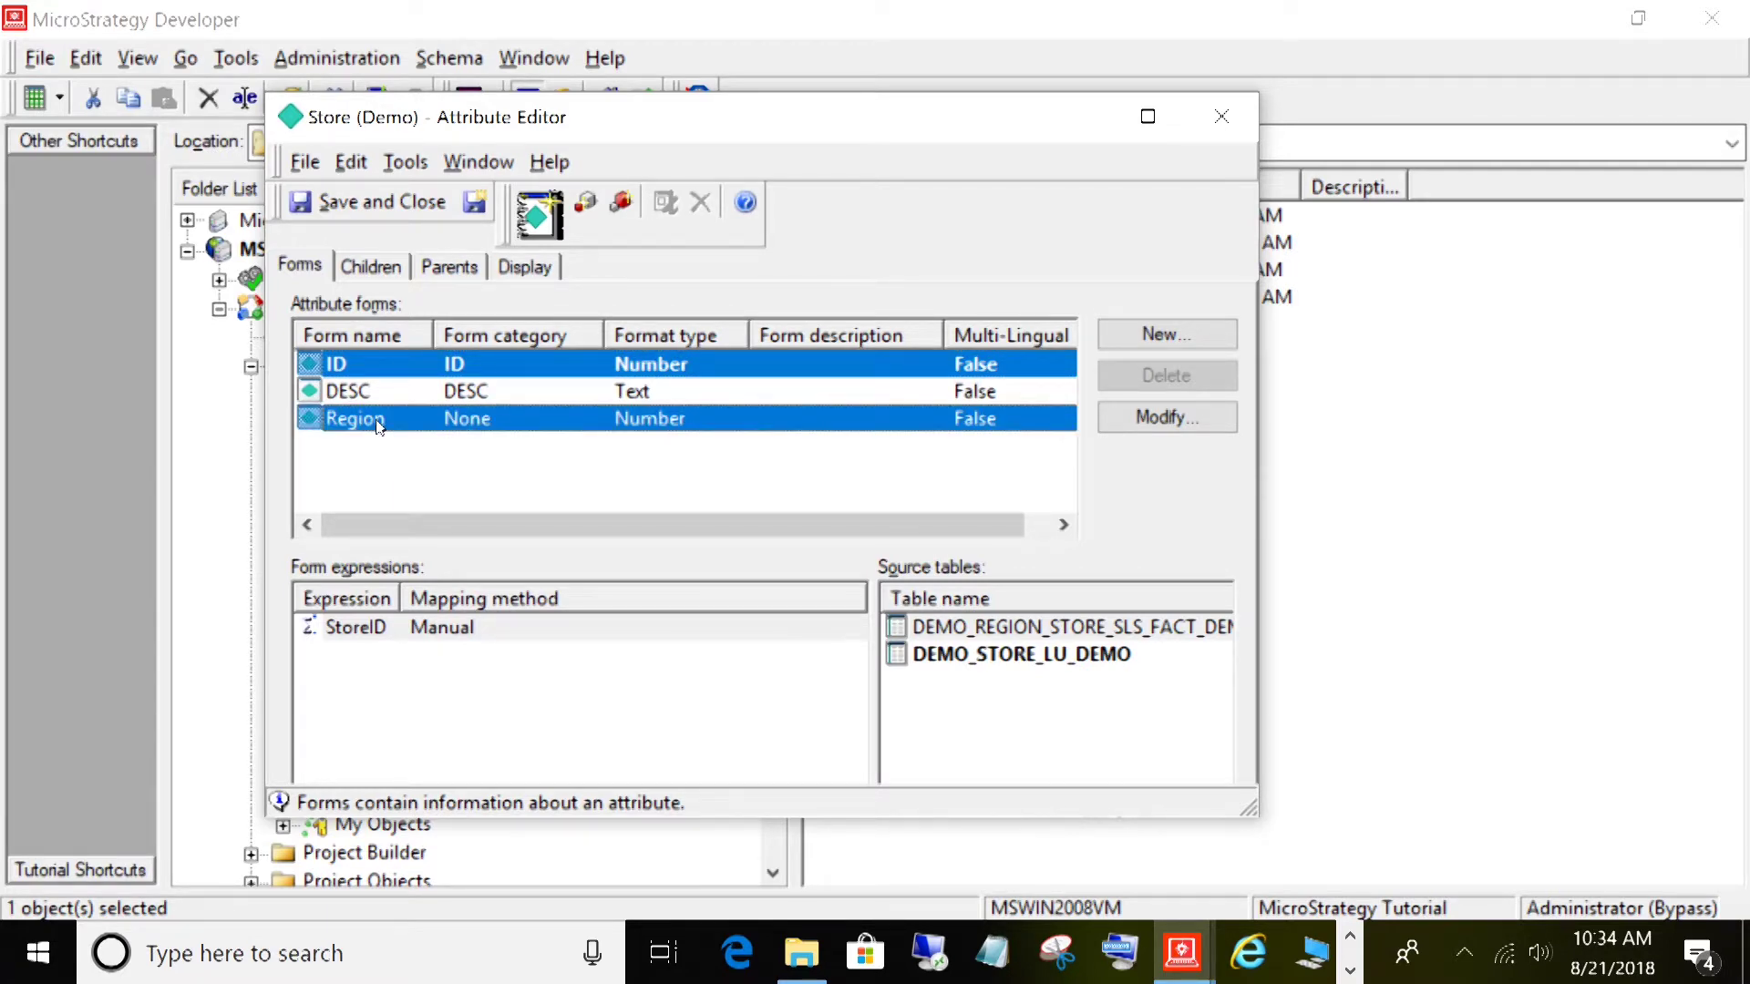
right_click(378, 426)
left_click(465, 507)
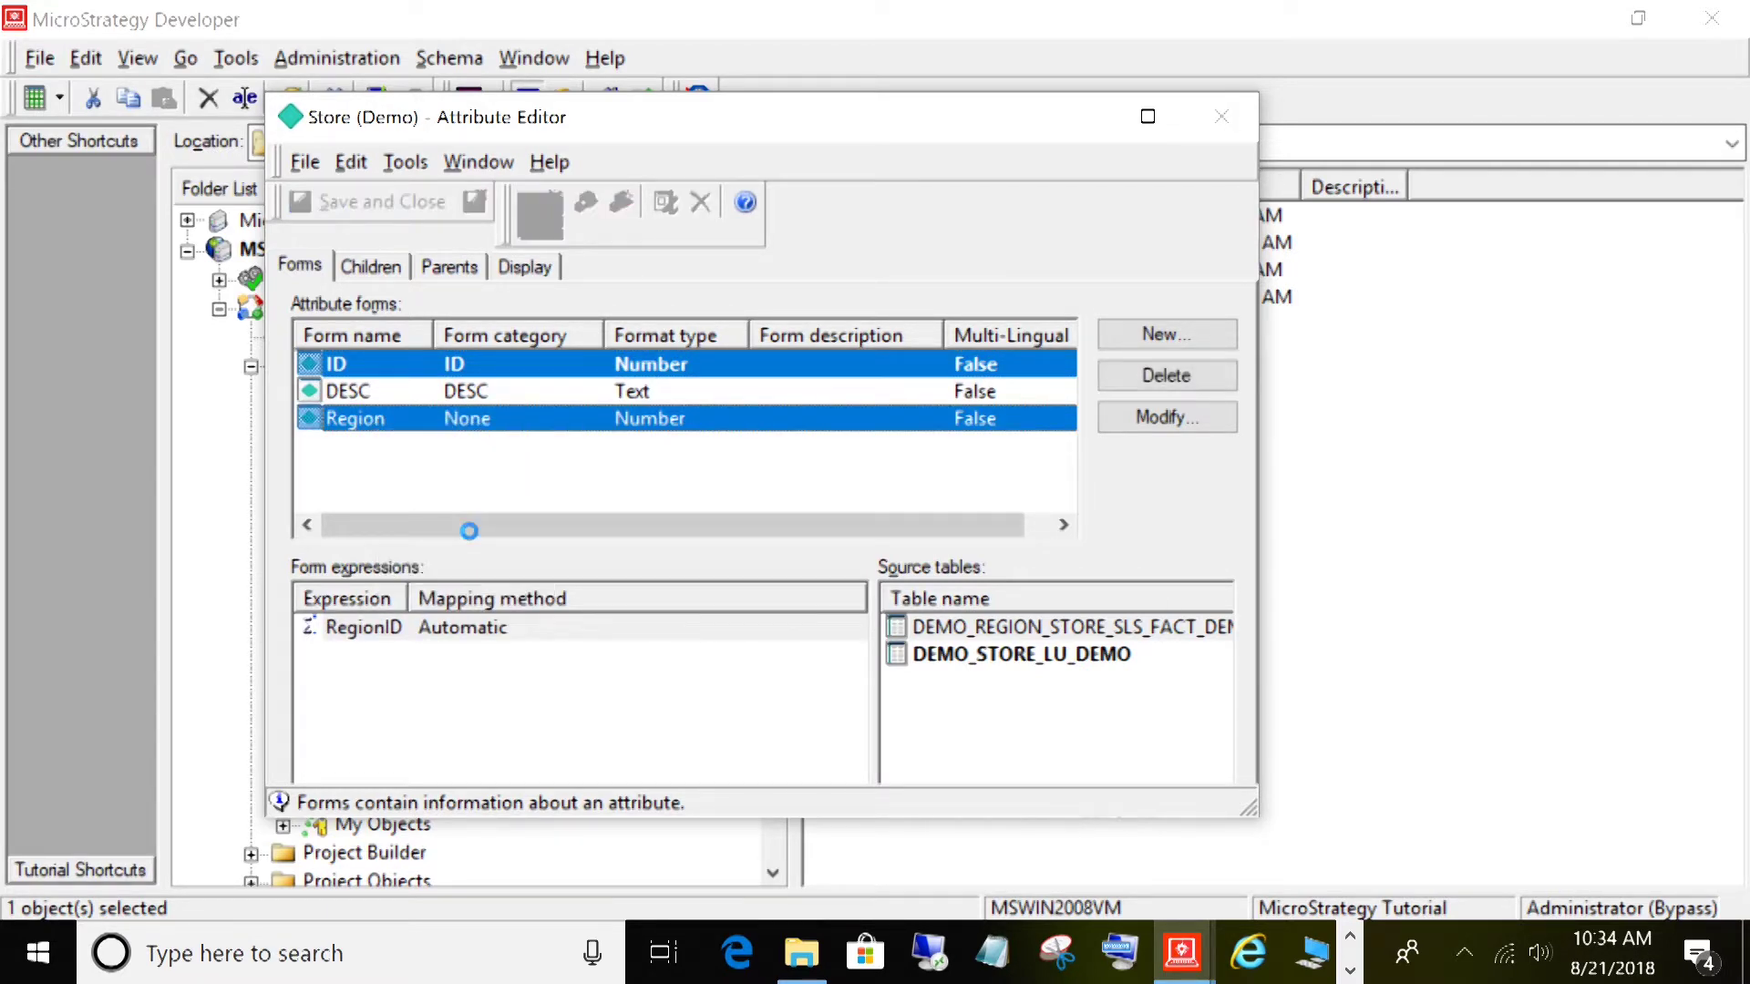
left_click(989, 596)
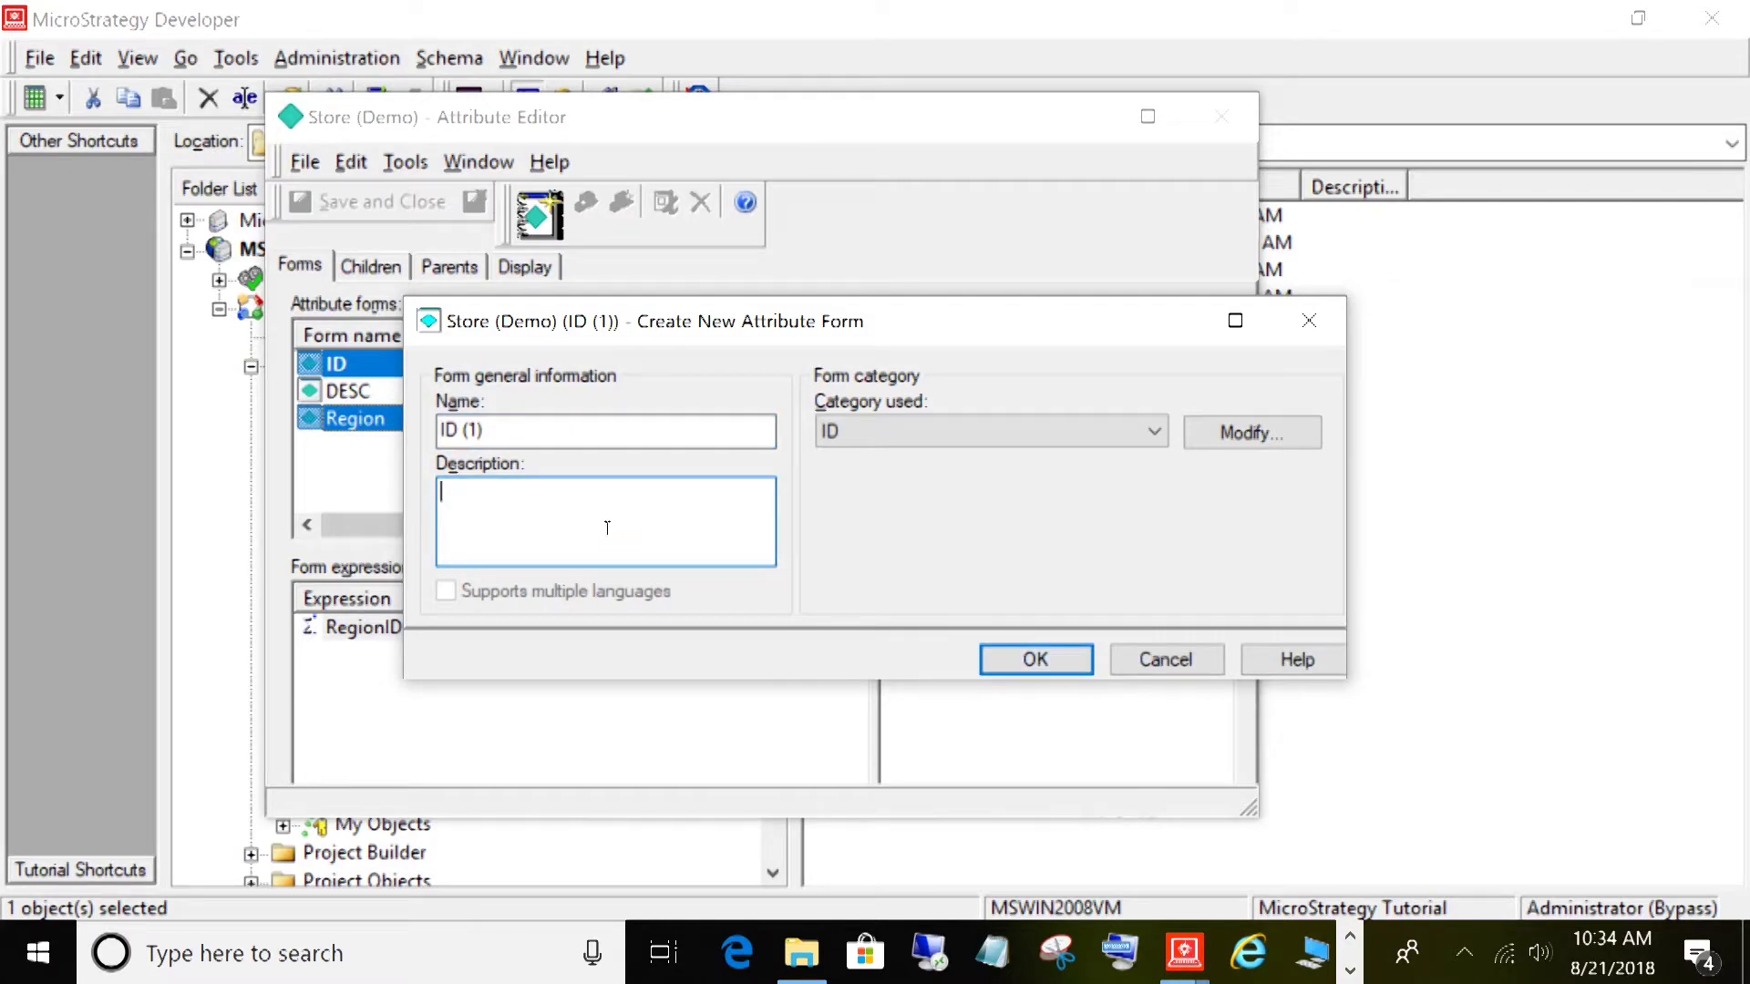
Step: Give the new ID (1) key form the description 'Compound key'
type("ompound key")
left_click(1028, 662)
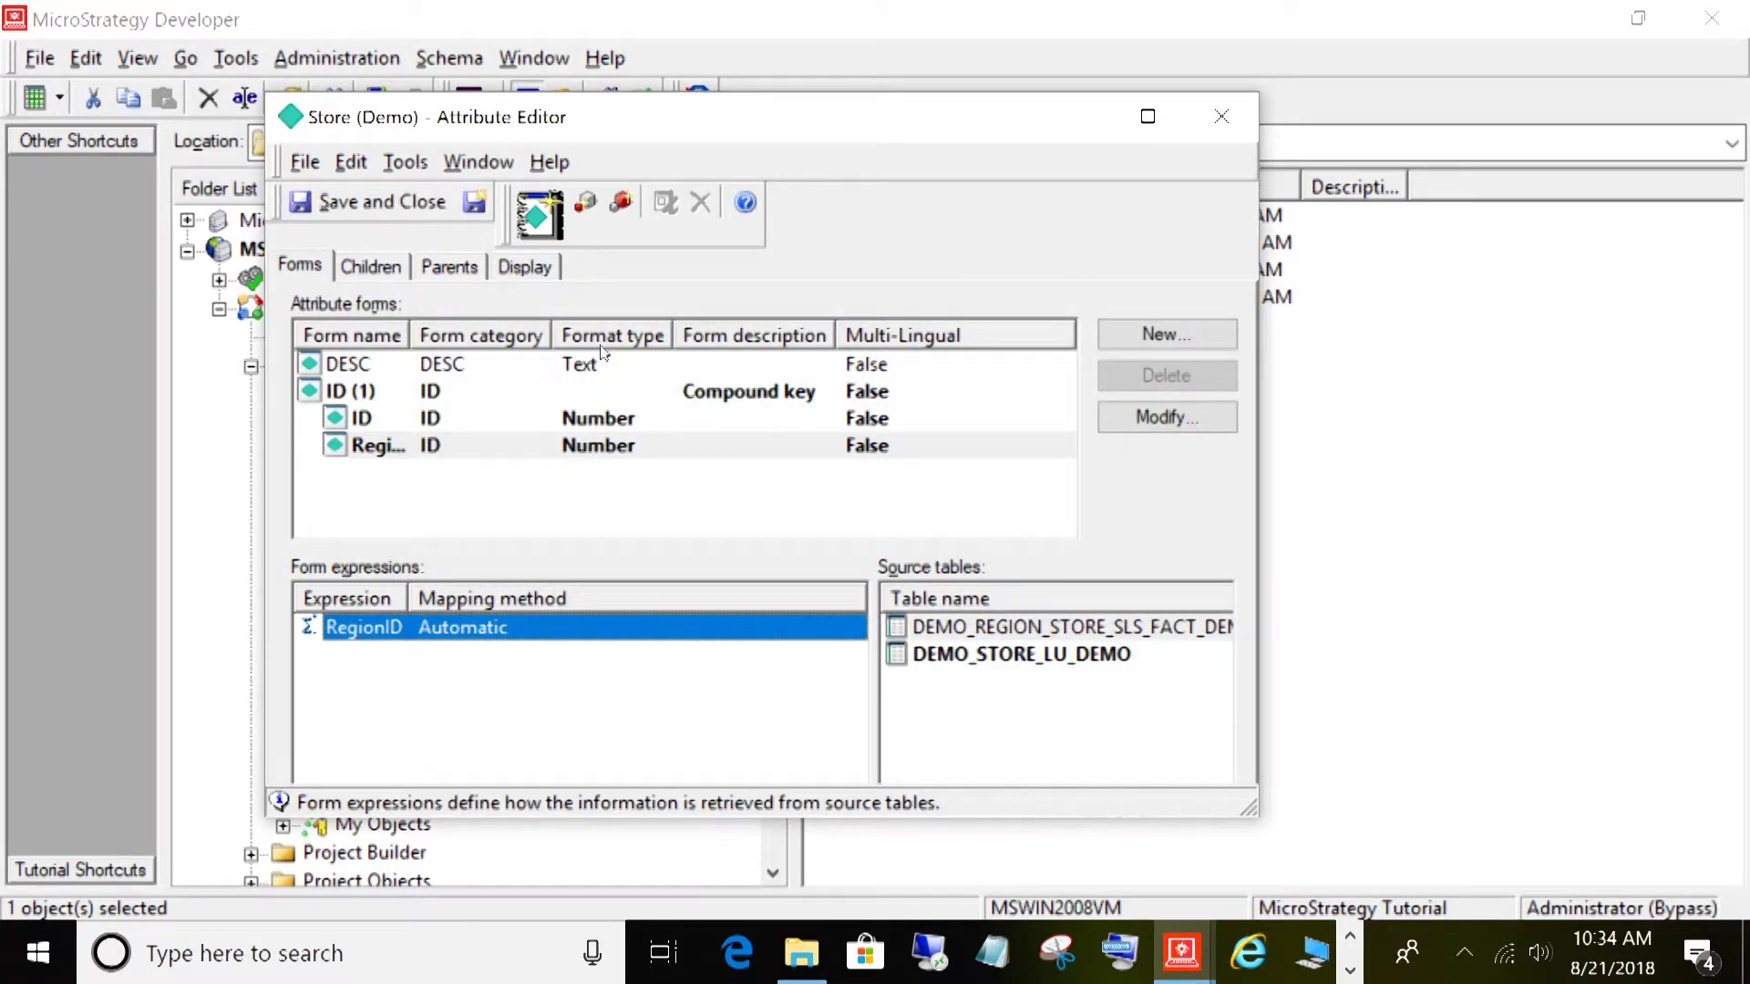
double_click(409, 333)
Step: Review the ID (1), ID and Region forms, then save and close Store (Demo)
left_click(367, 390)
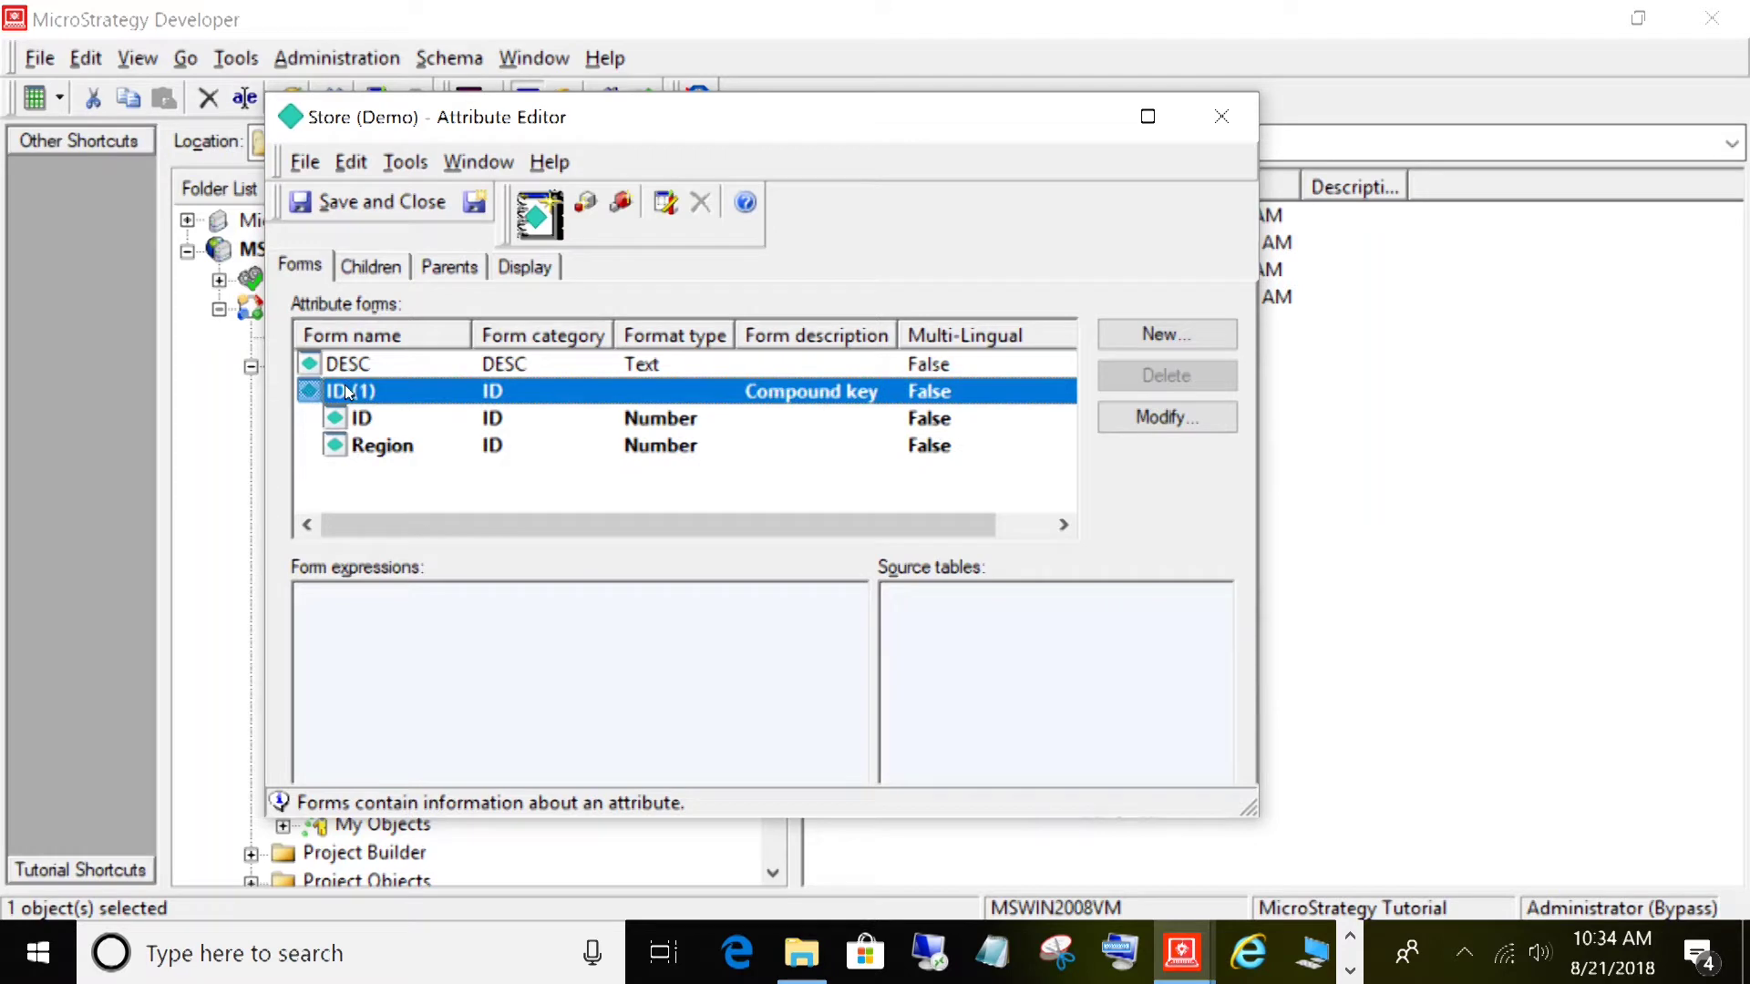
left_click(369, 419)
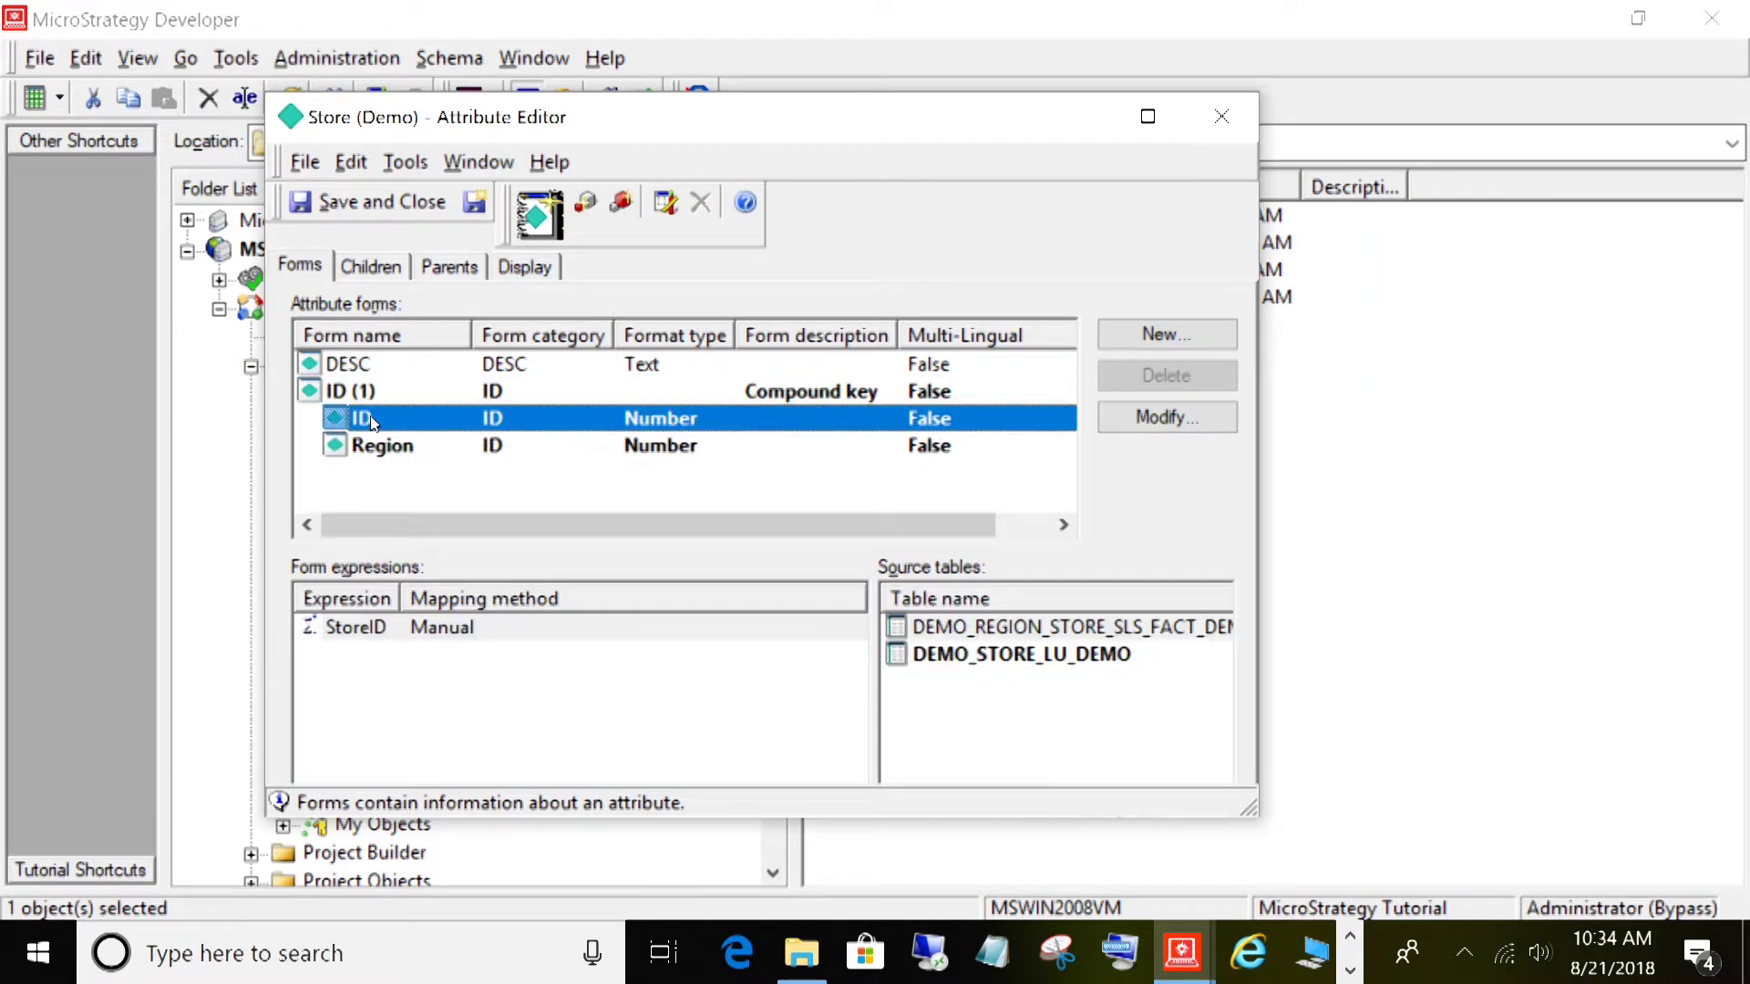
left_click(427, 451)
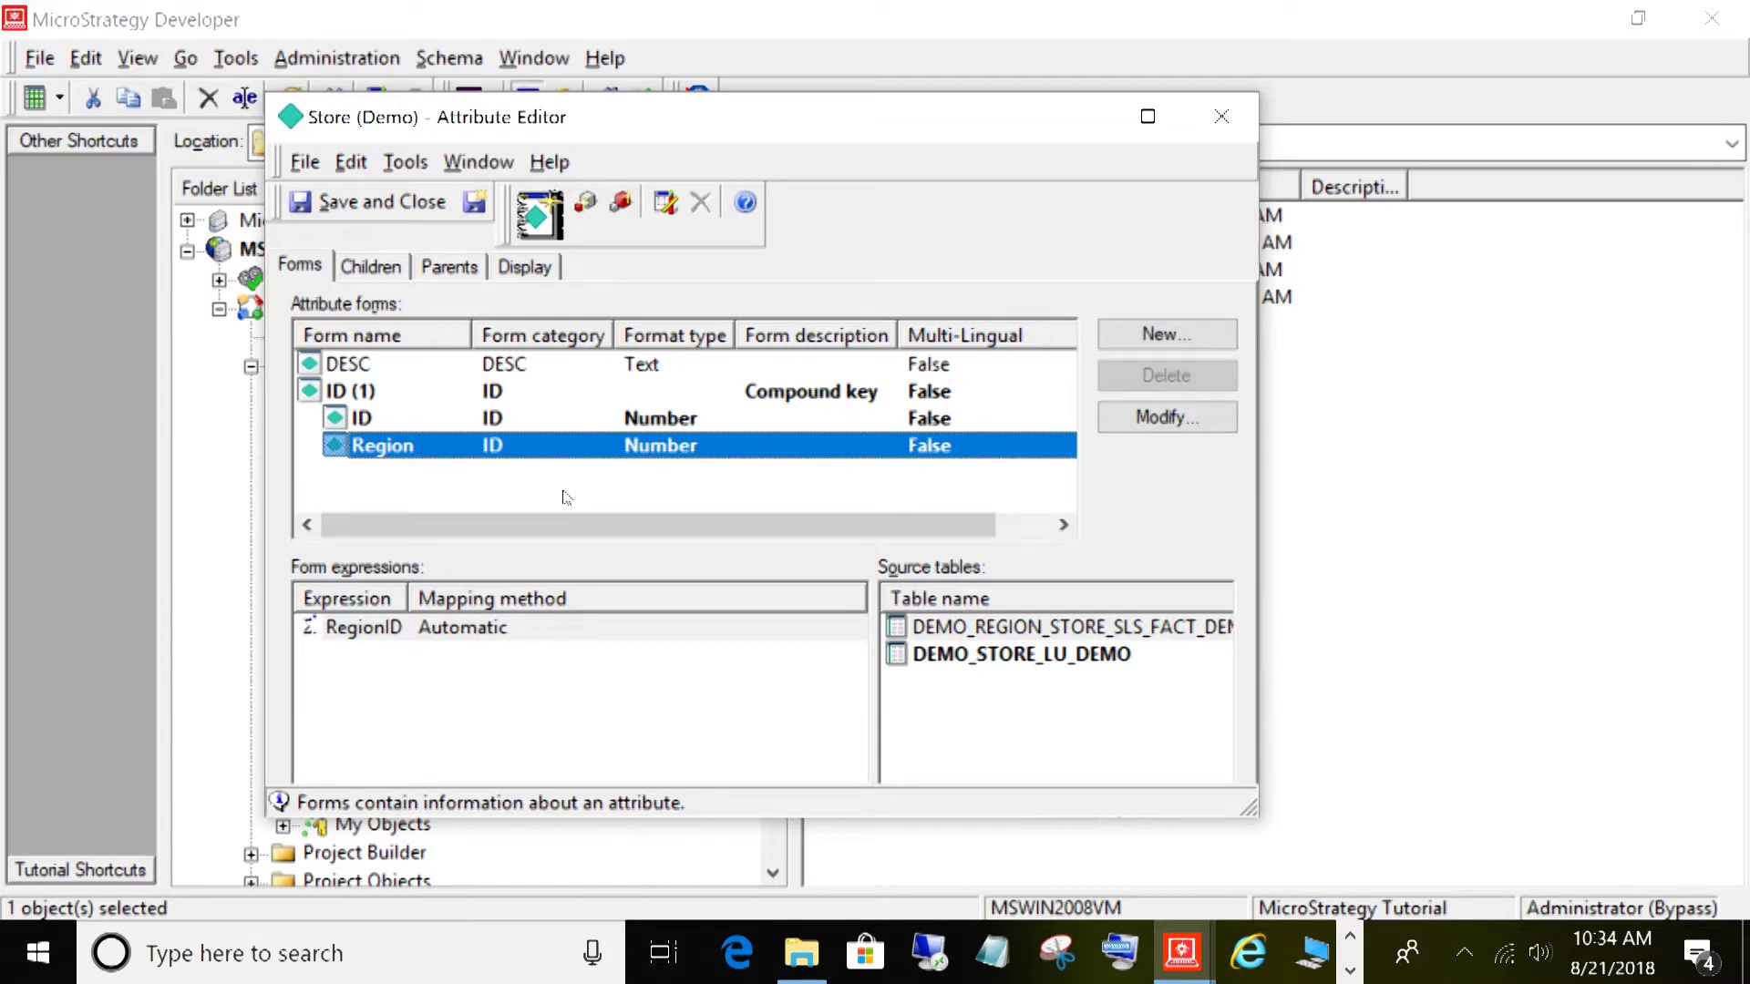
left_click(372, 201)
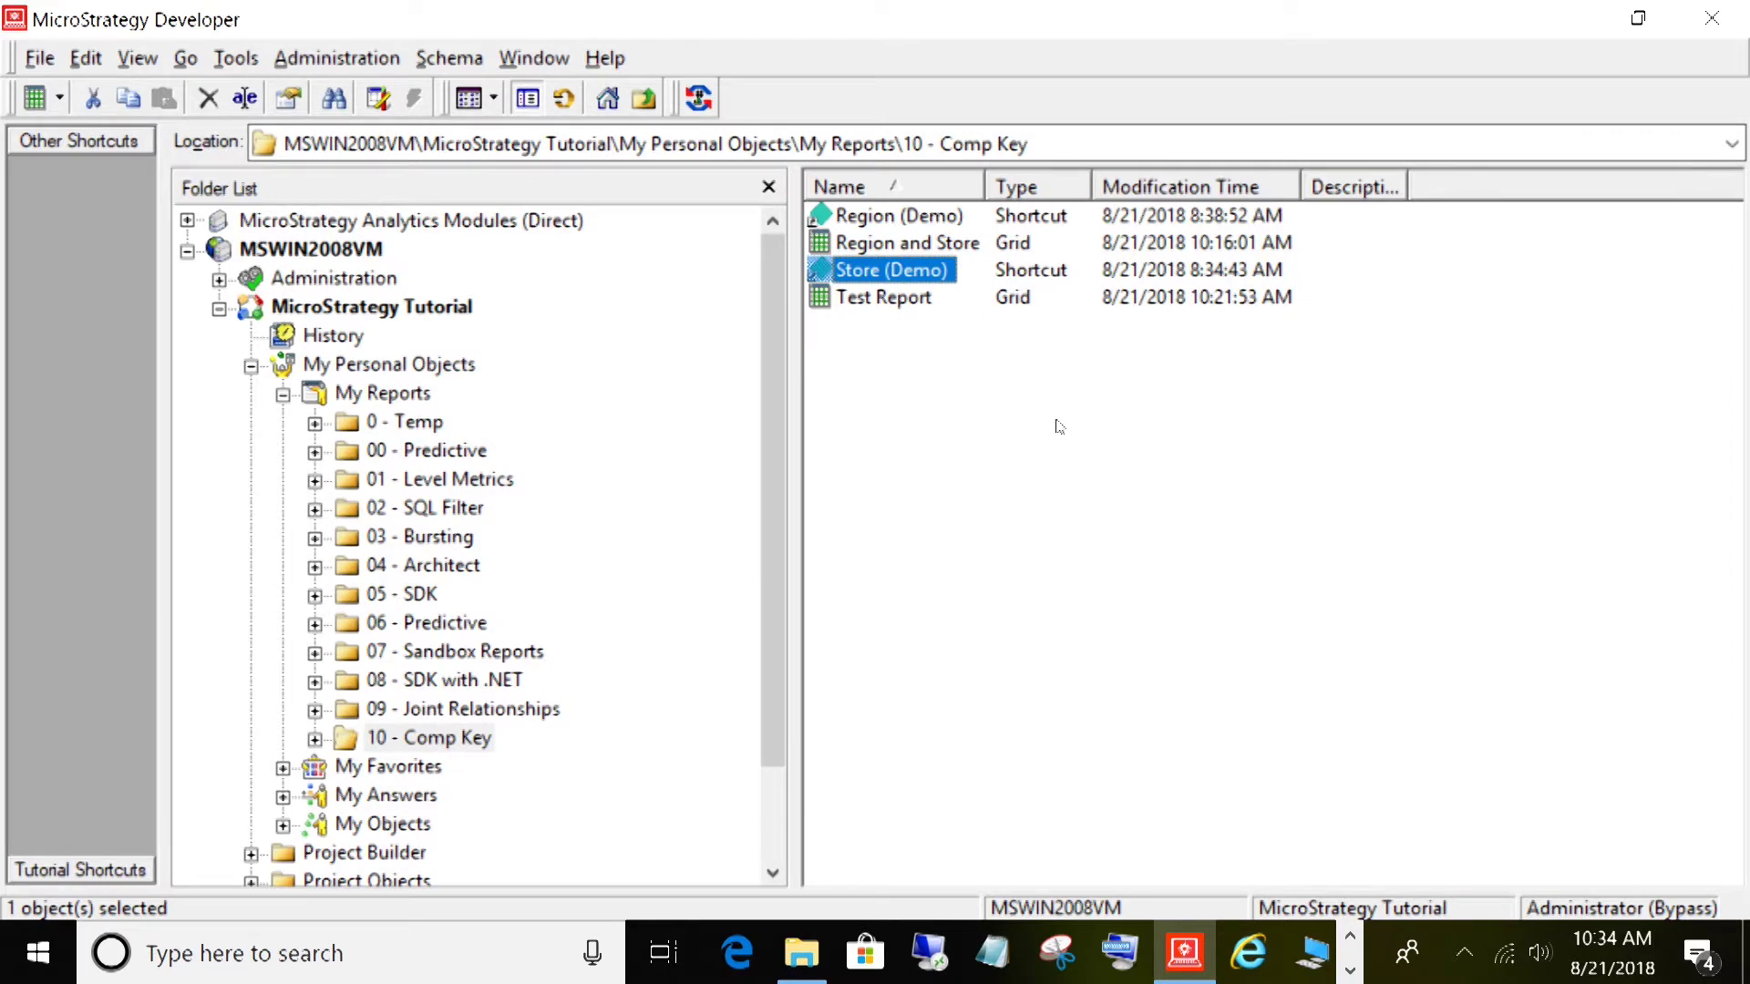
left_click(1058, 426)
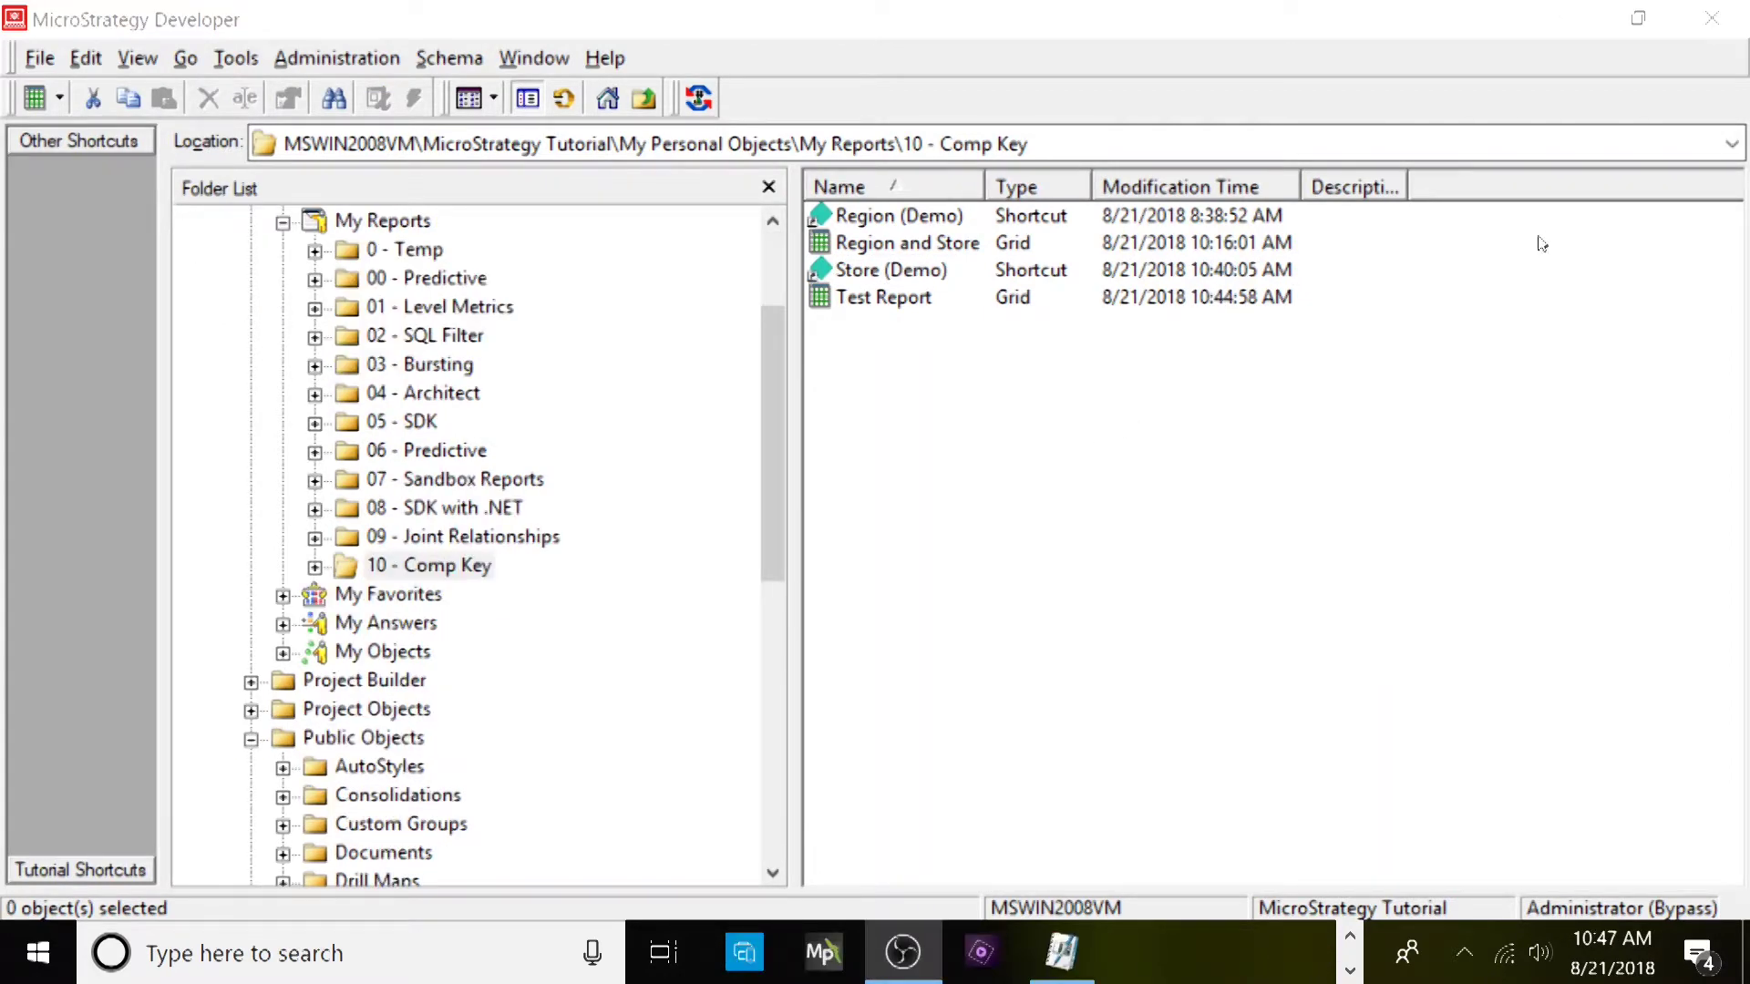
Step: Update the project schema and create a new report in the 10 - Comp Key folder
left_click(707, 96)
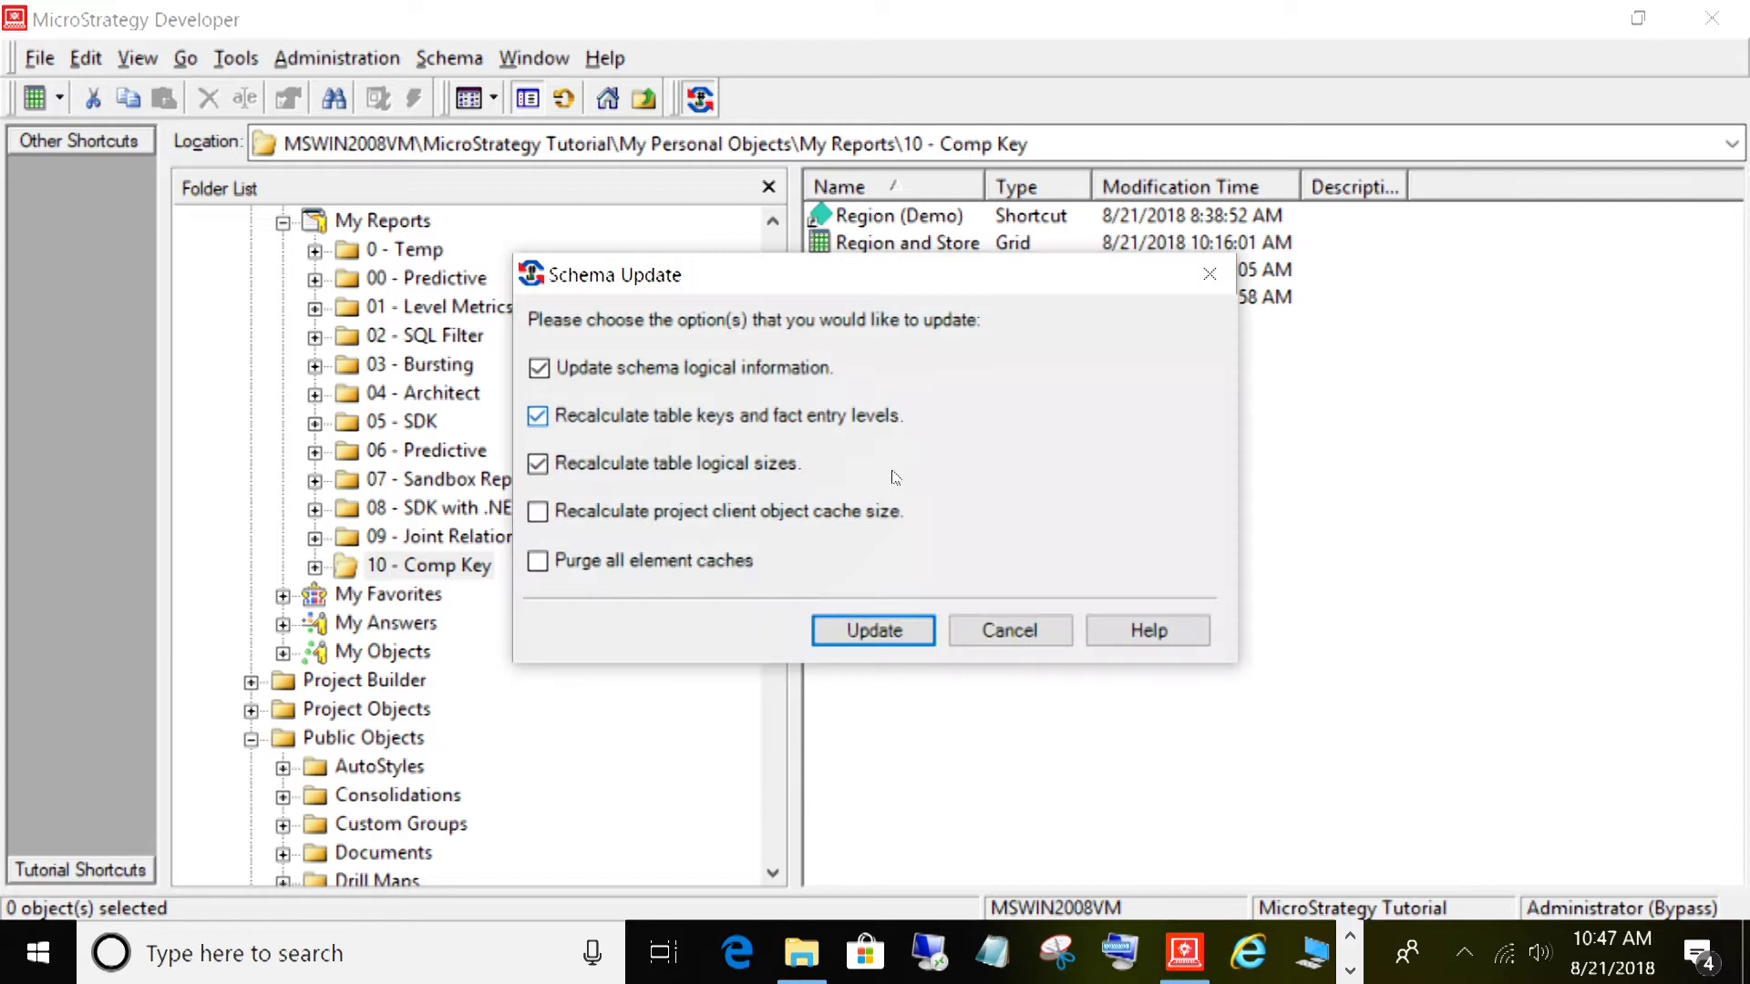
key("Return")
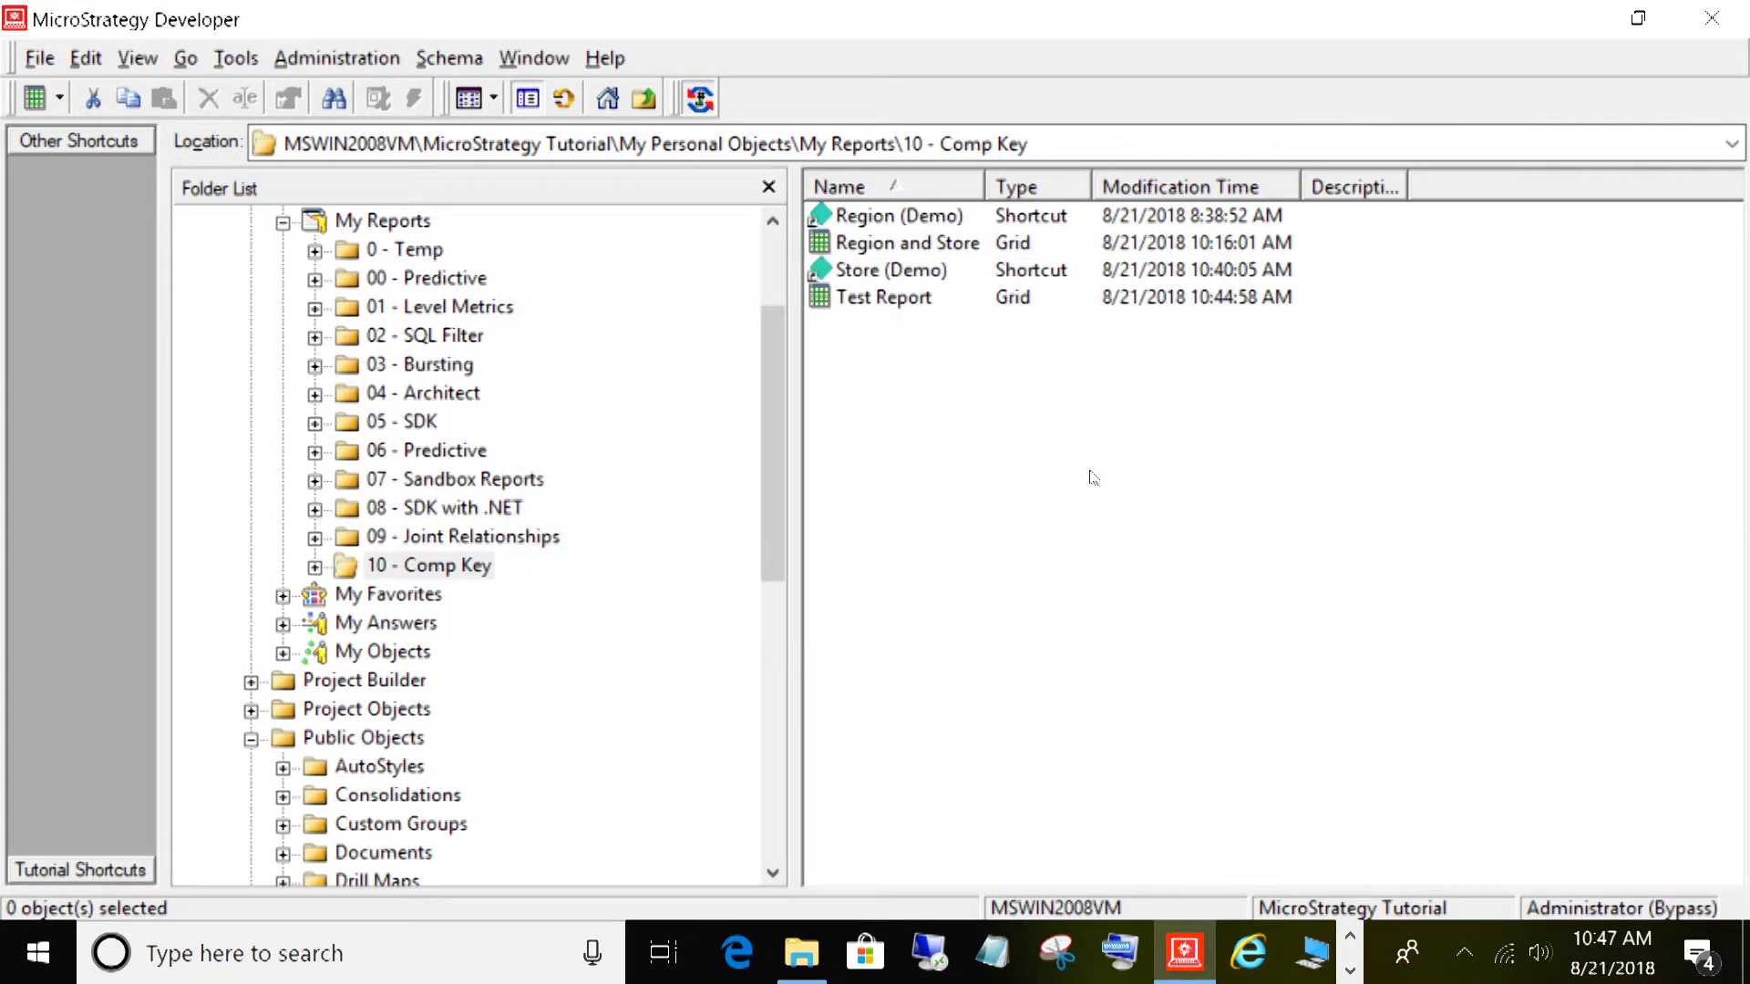
right_click(906, 412)
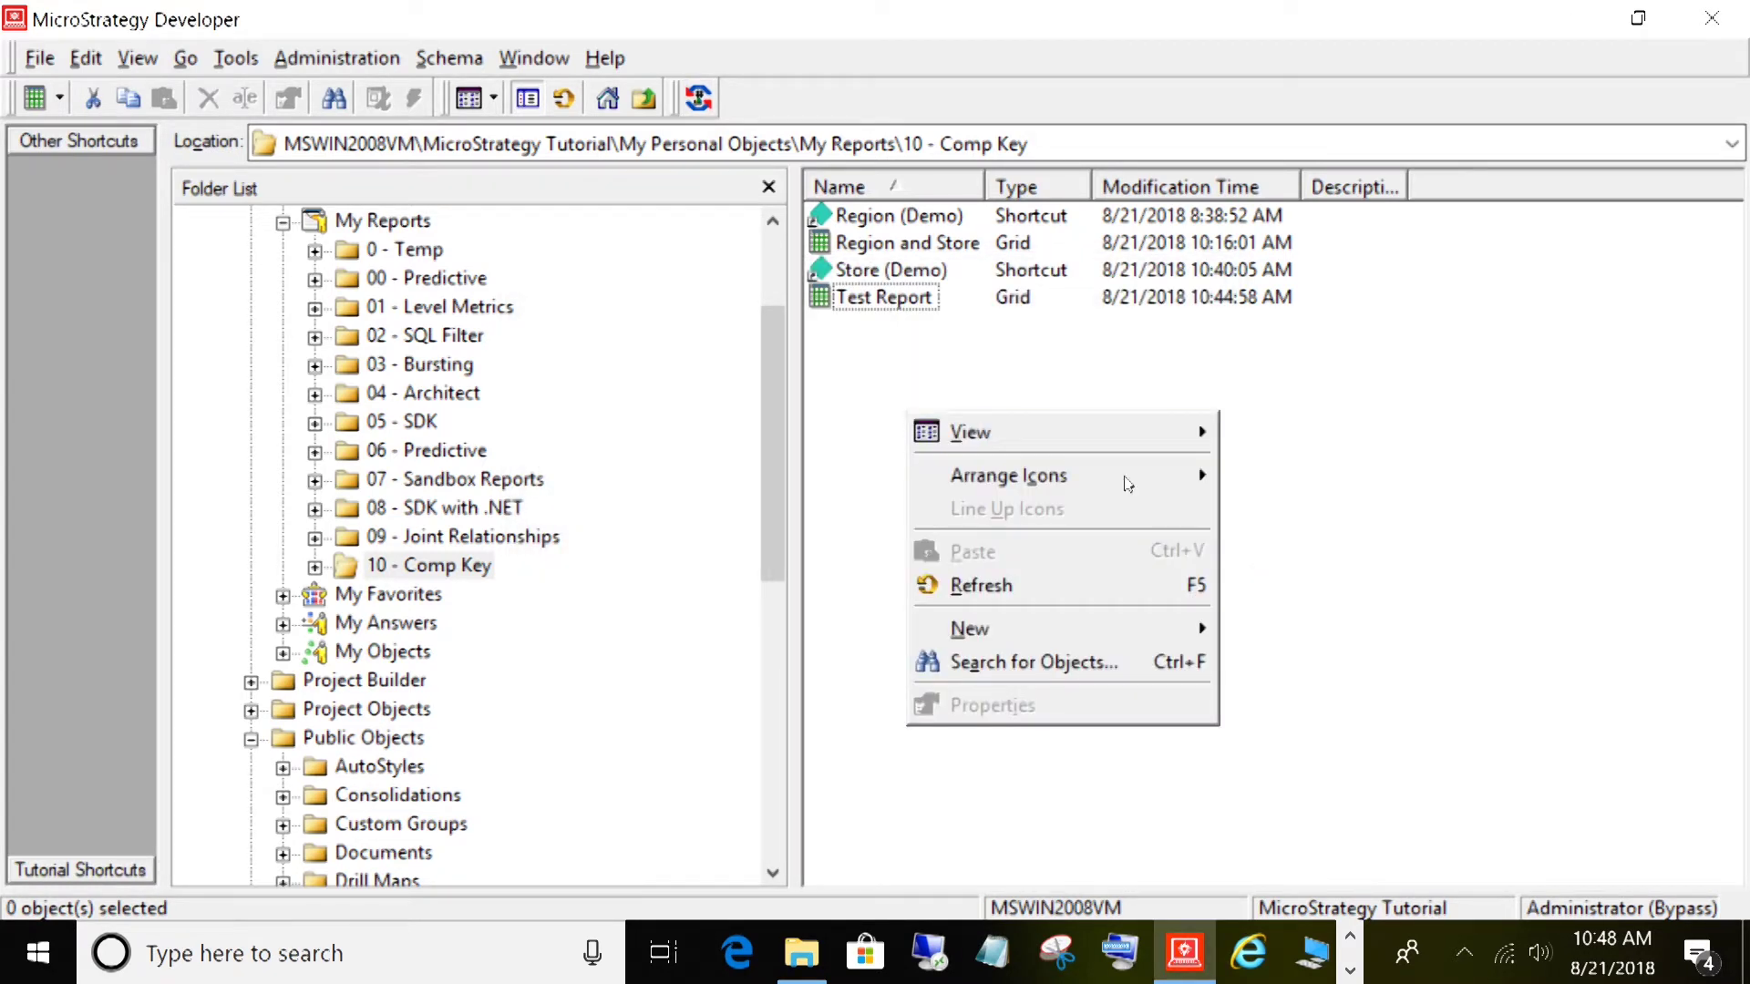
mouse_move(1088, 622)
left_click(1285, 735)
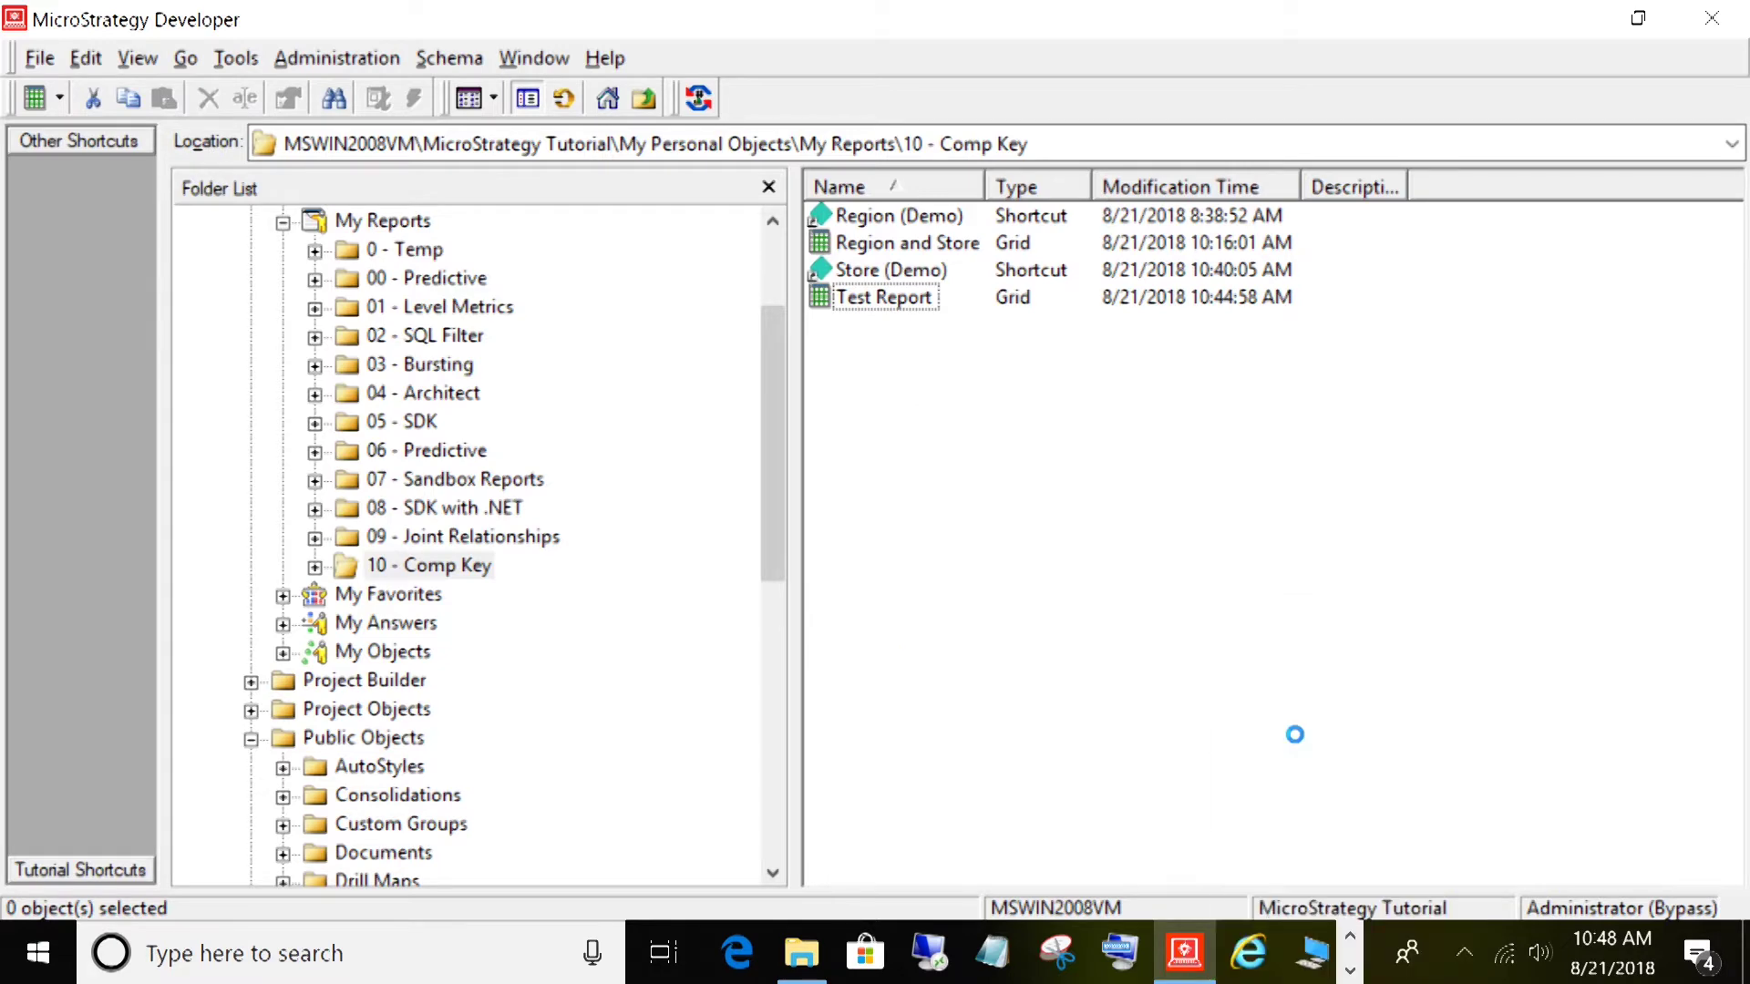
Step: Start from a blank grid and filter the report on Store (Demo) element West Store 1 (ID 1, Region 1)
left_click(965, 687)
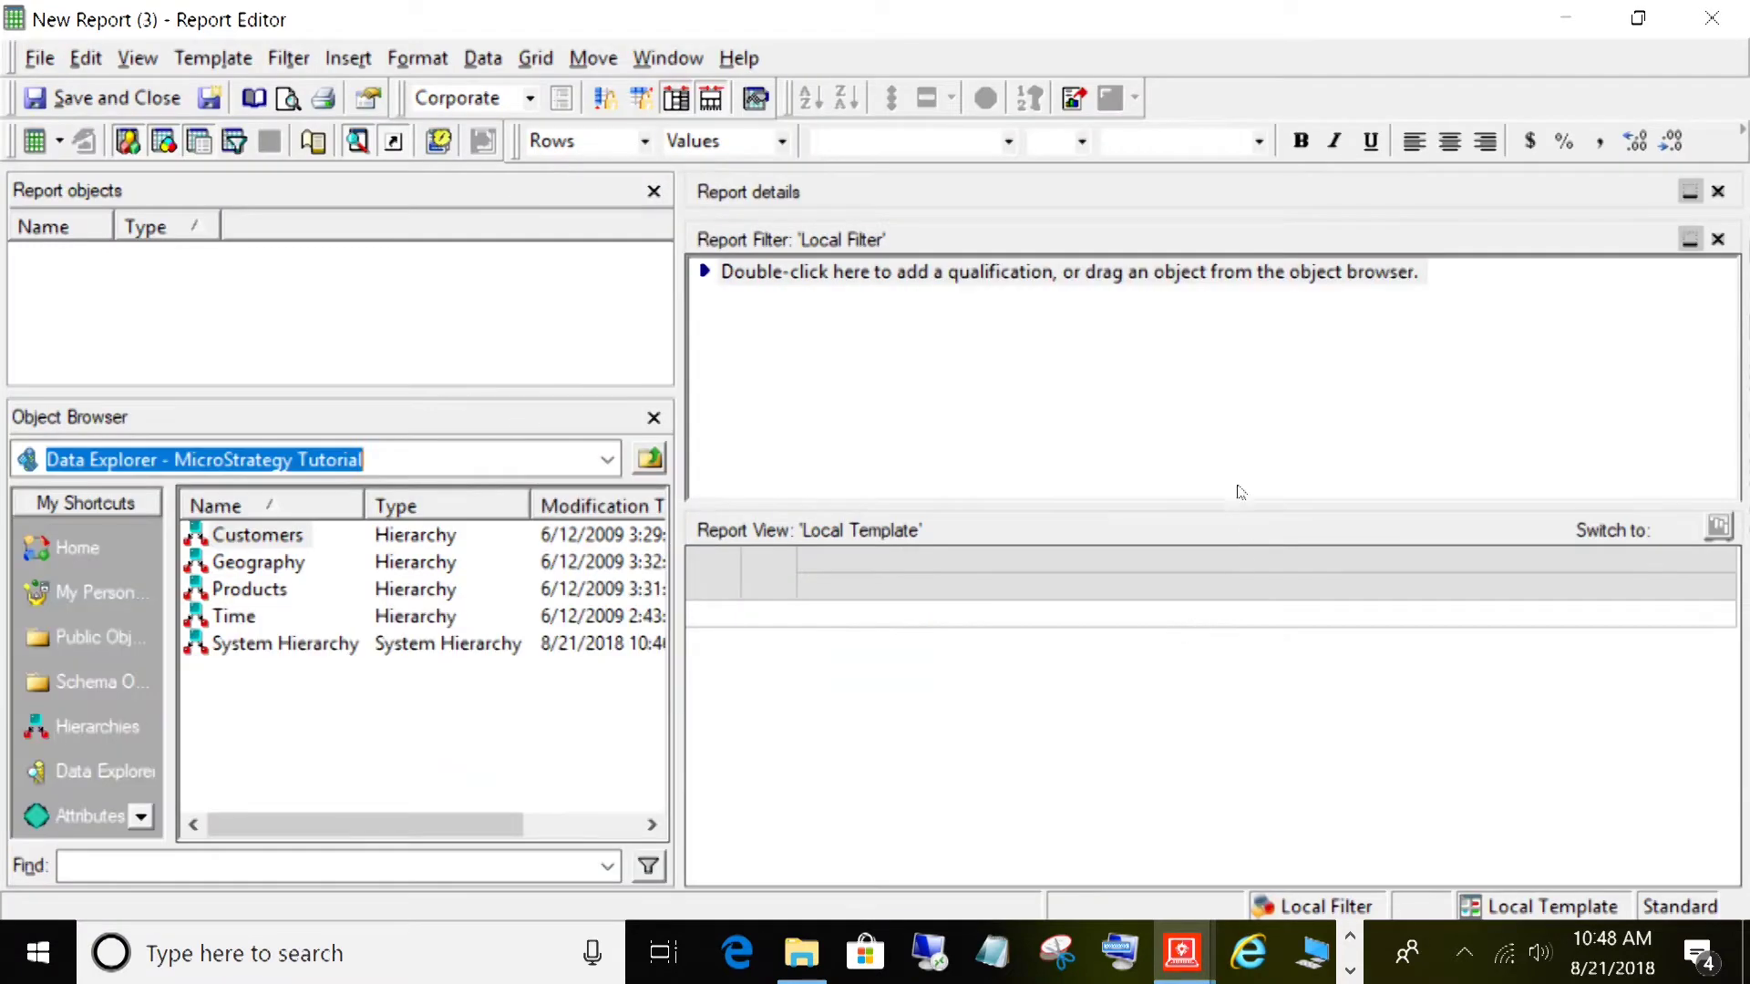
left_click(90, 816)
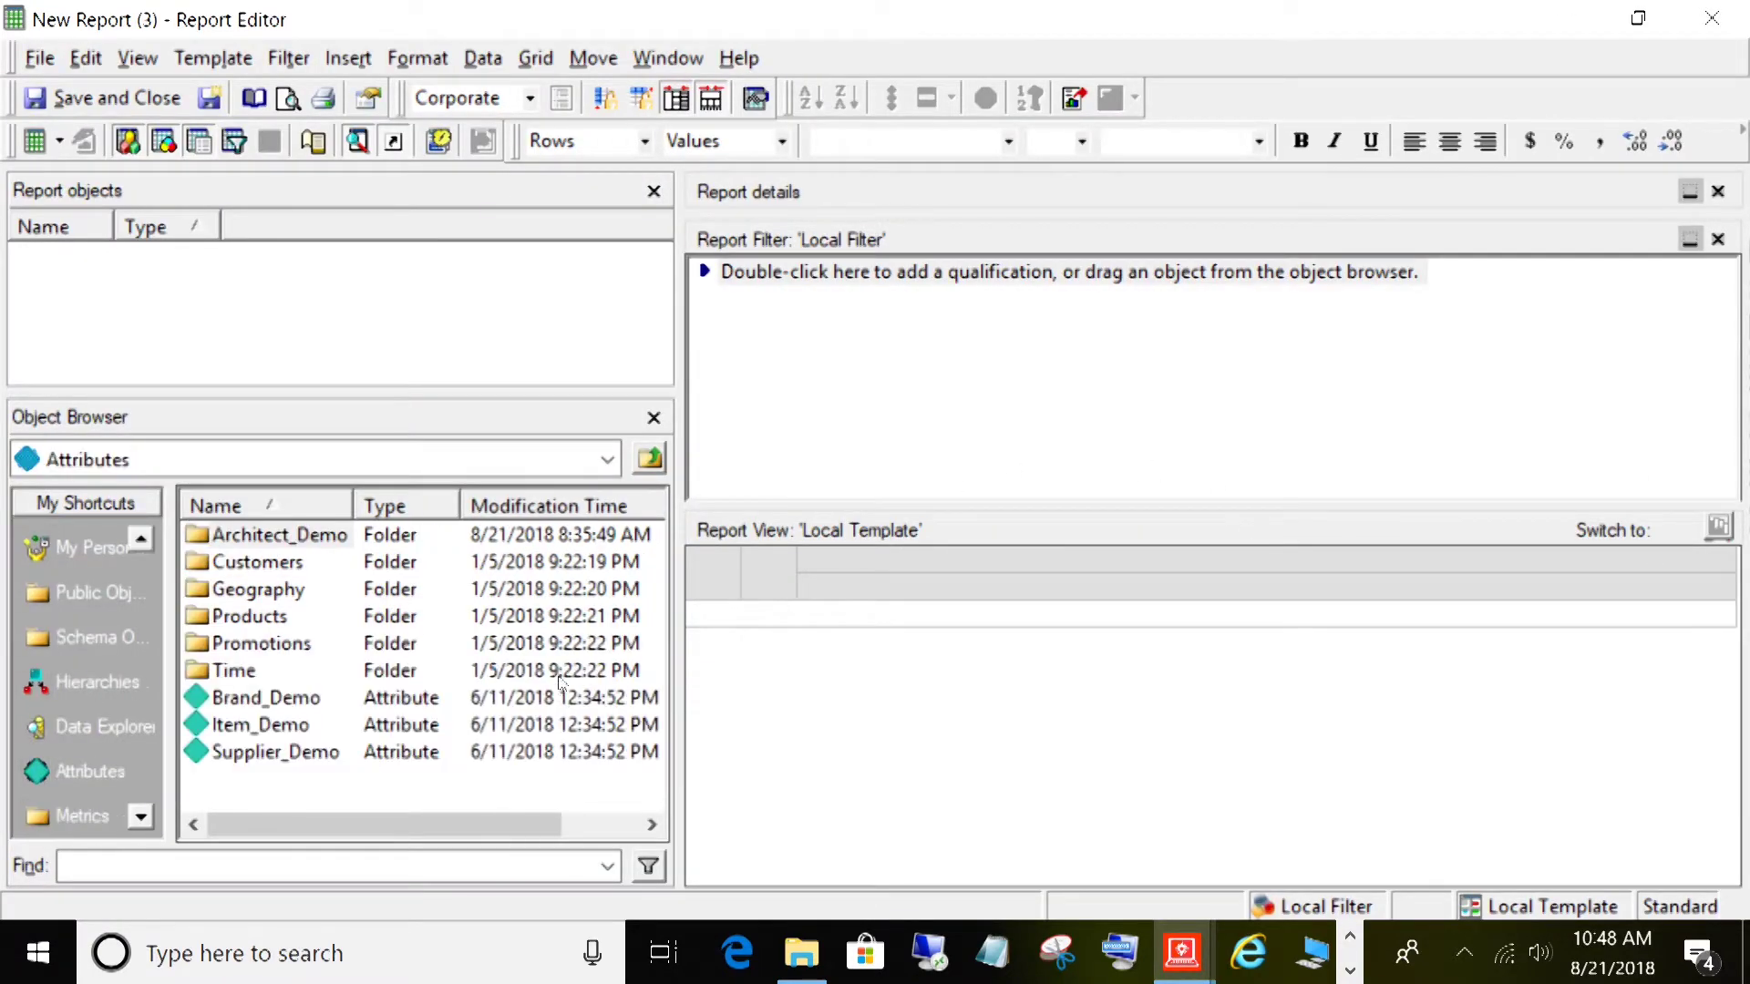
double_click(284, 533)
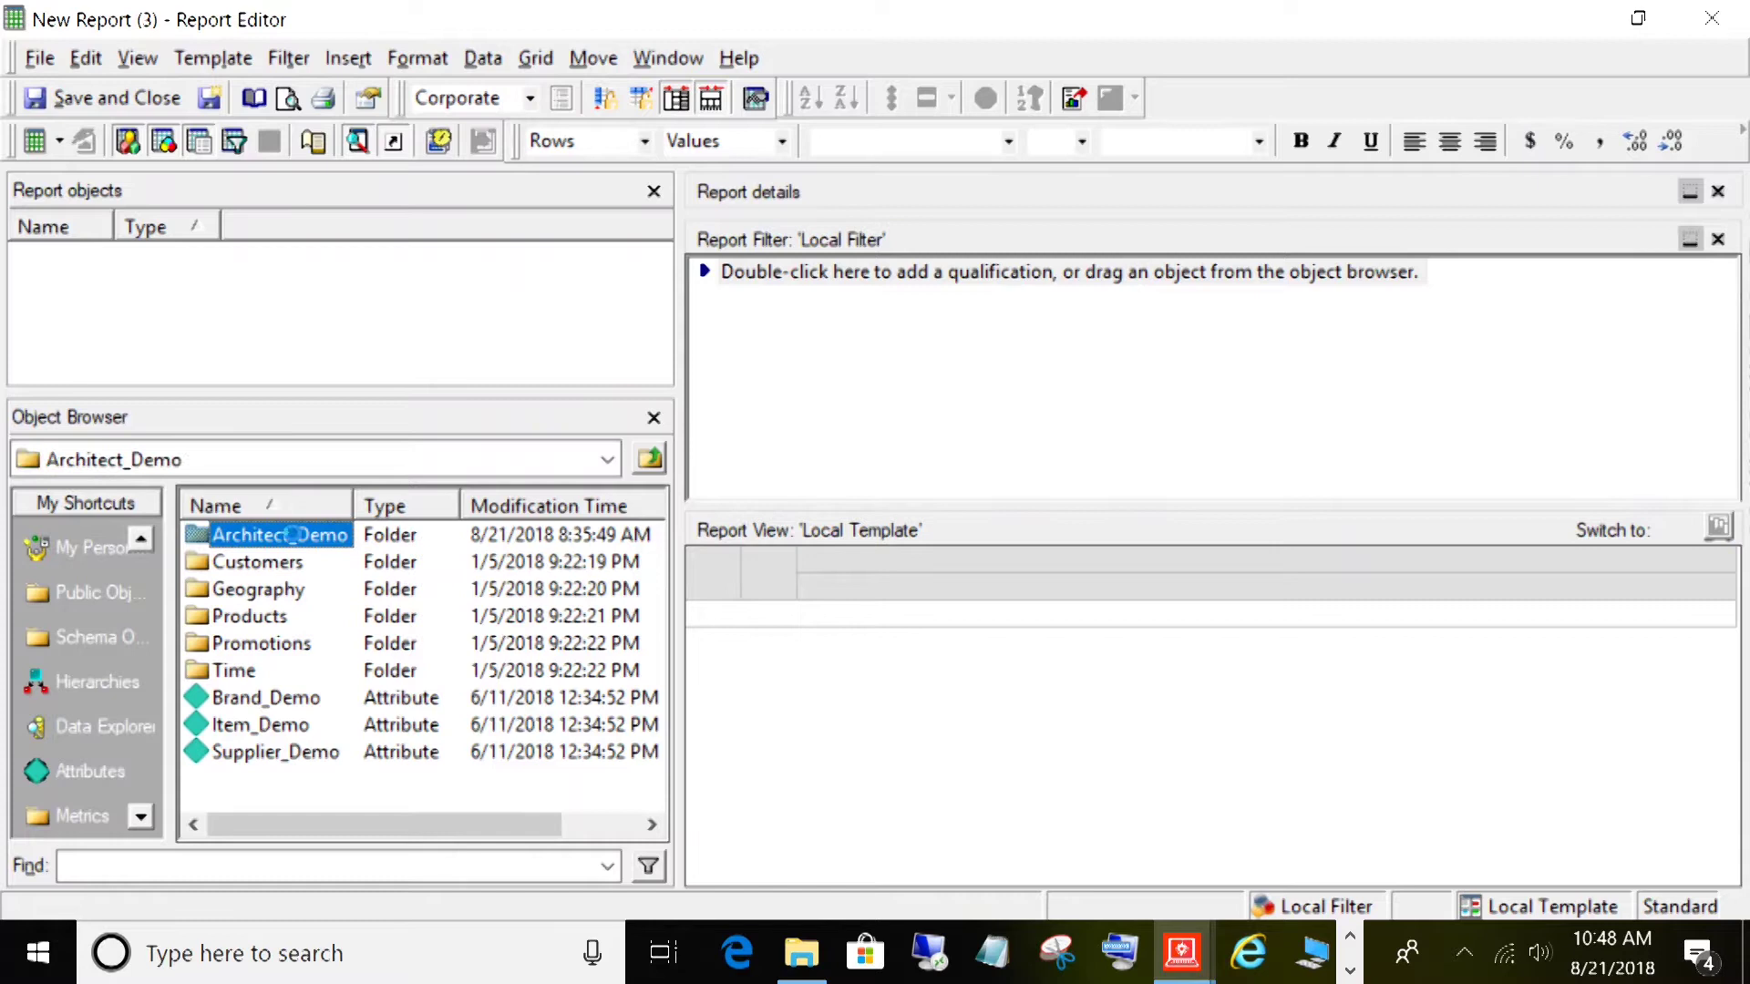
left_click_drag(262, 589, 863, 302)
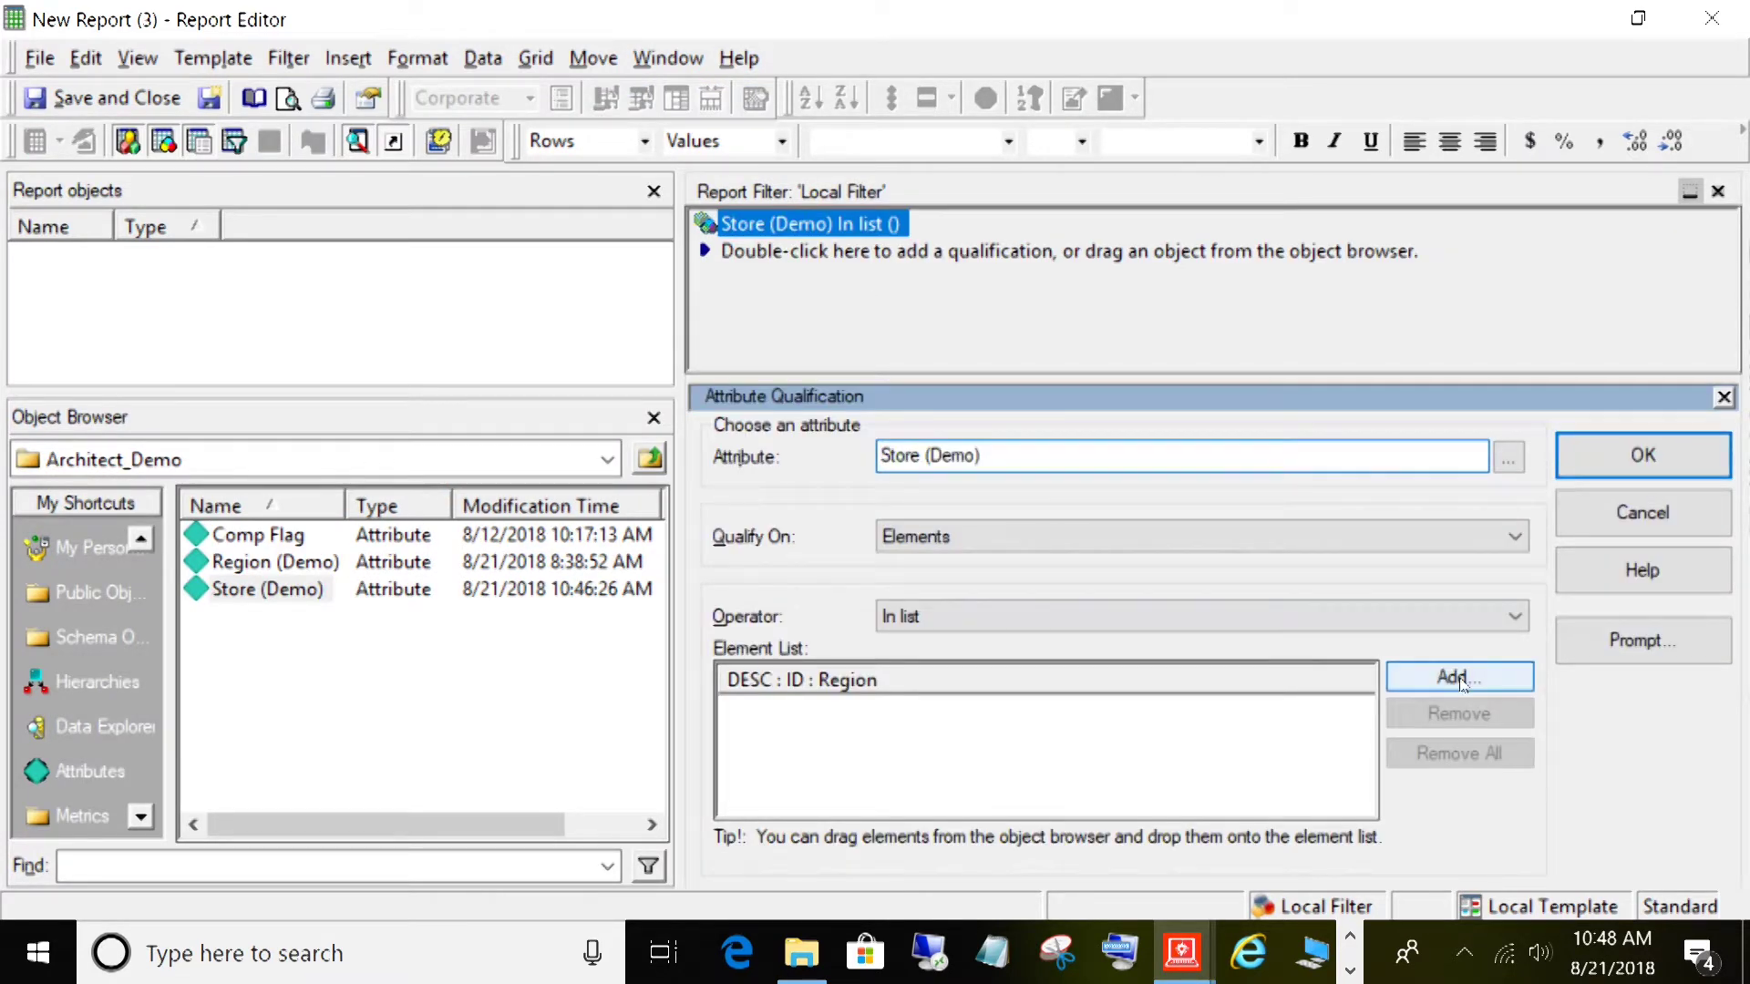
left_click(1458, 677)
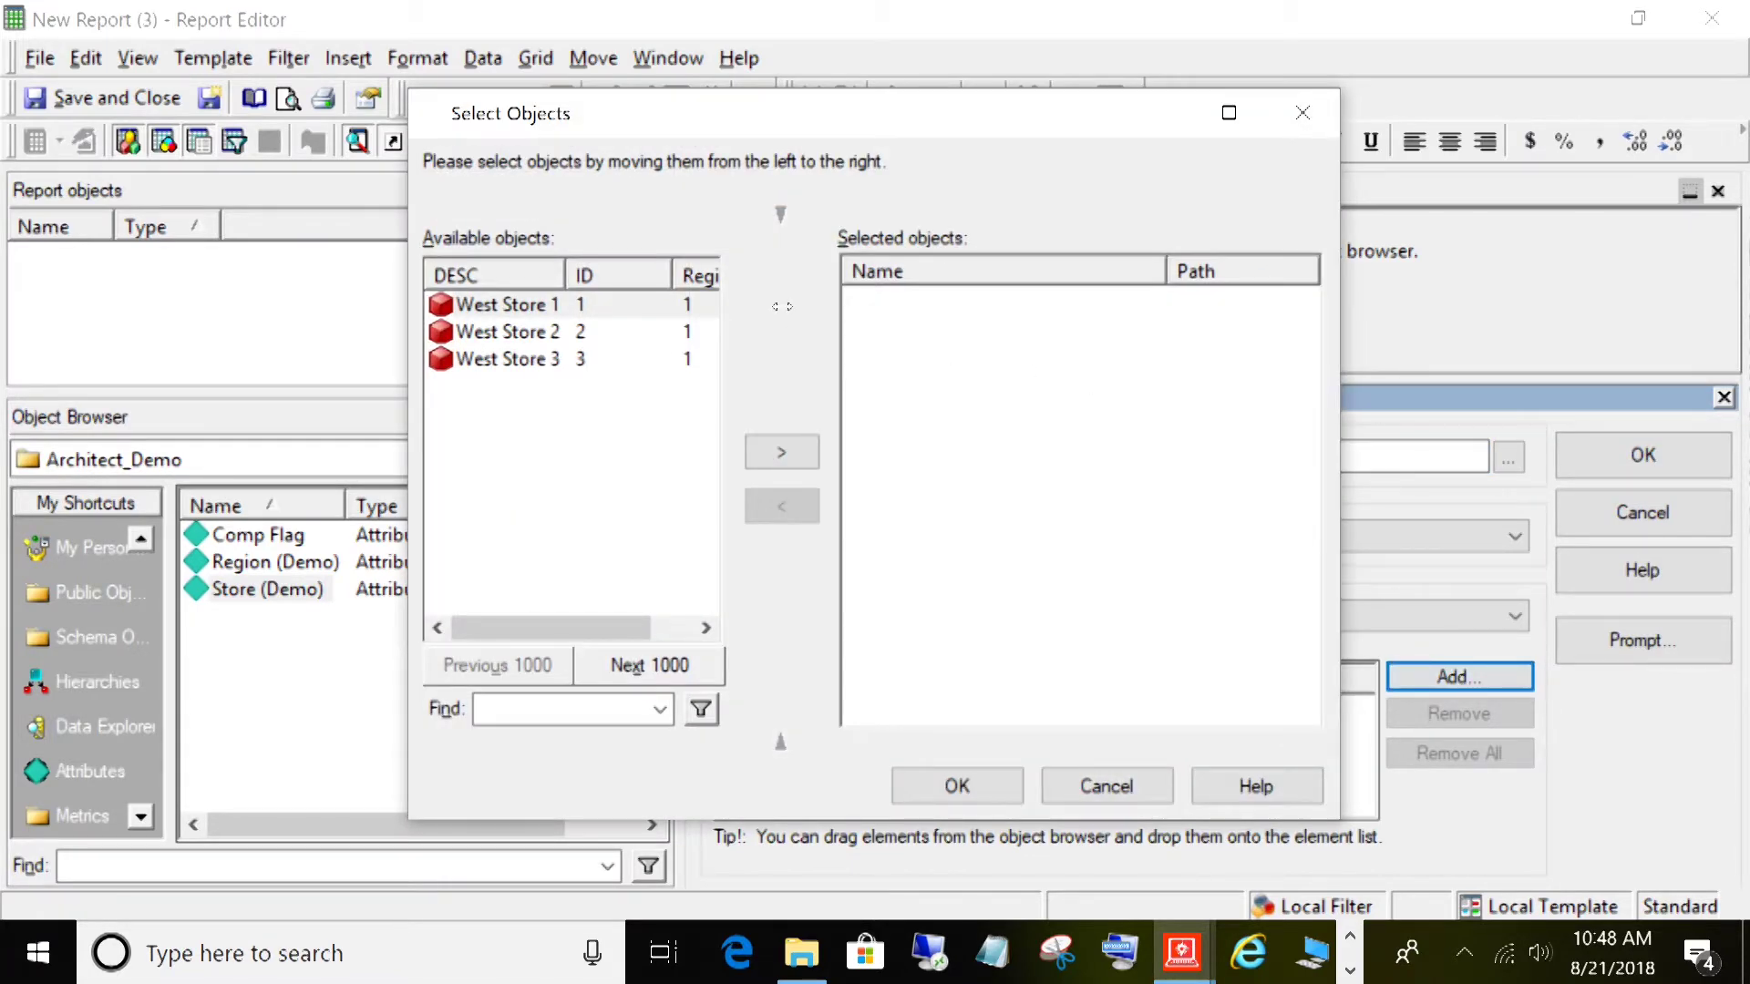
left_click_drag(781, 306, 960, 314)
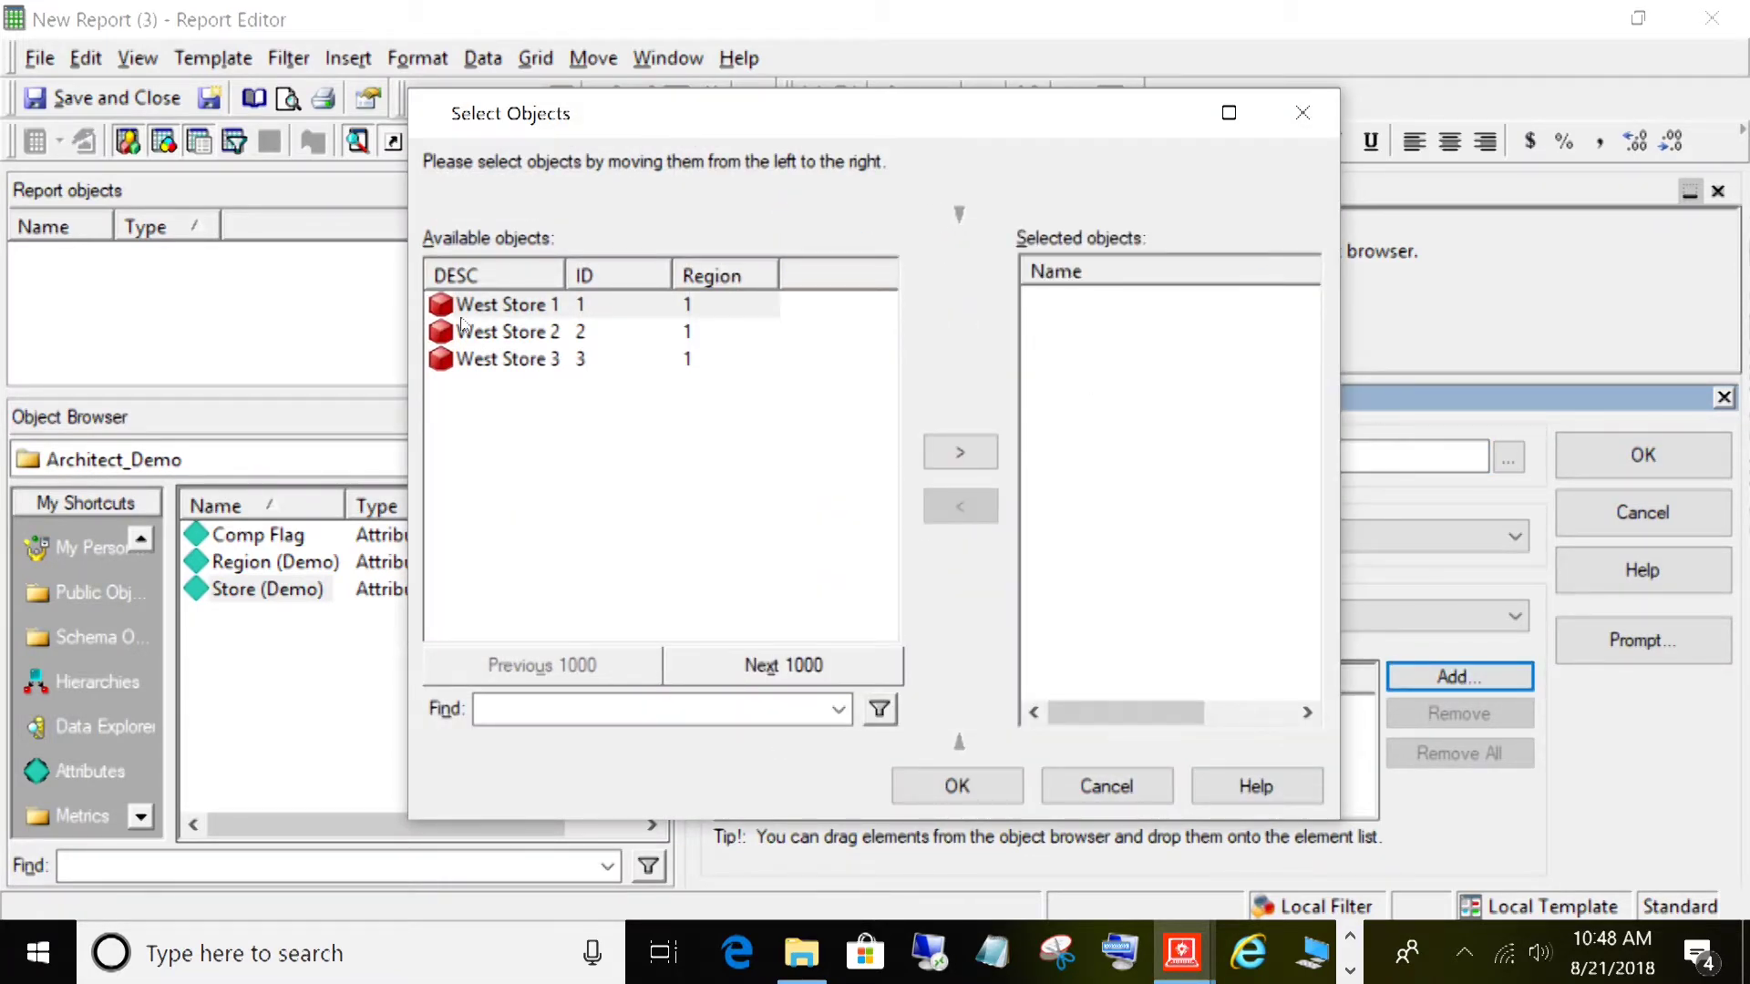
left_click(488, 300)
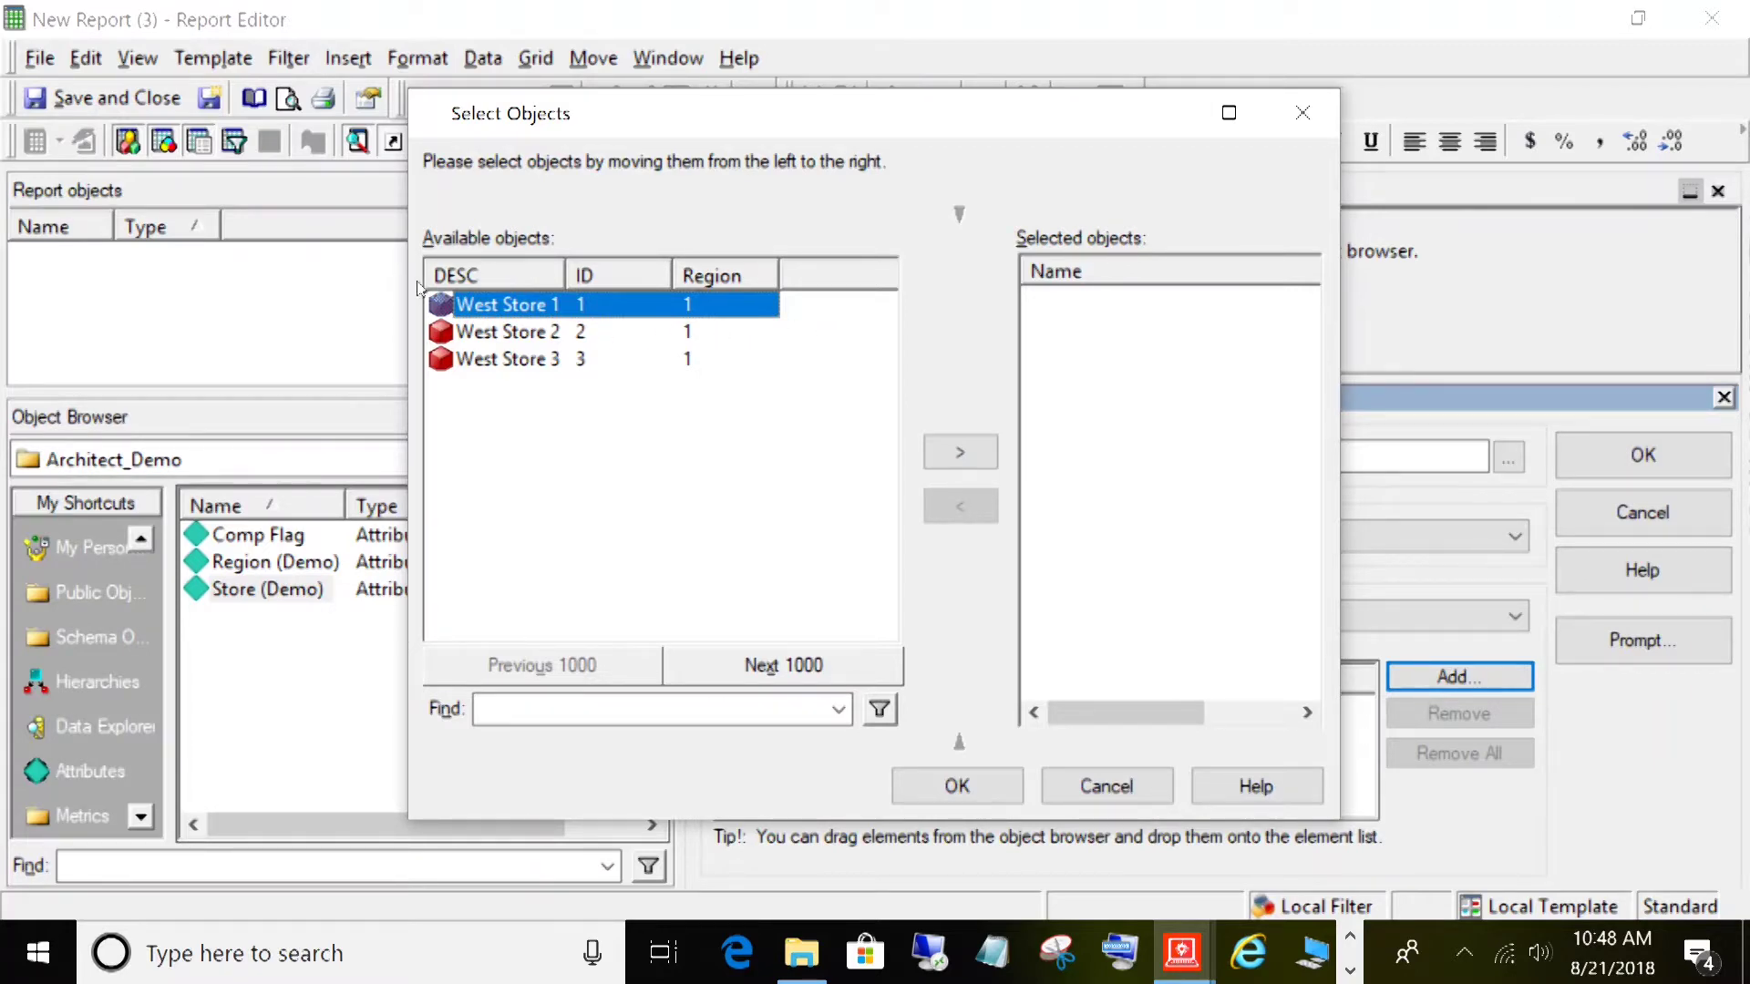
double_click(560, 306)
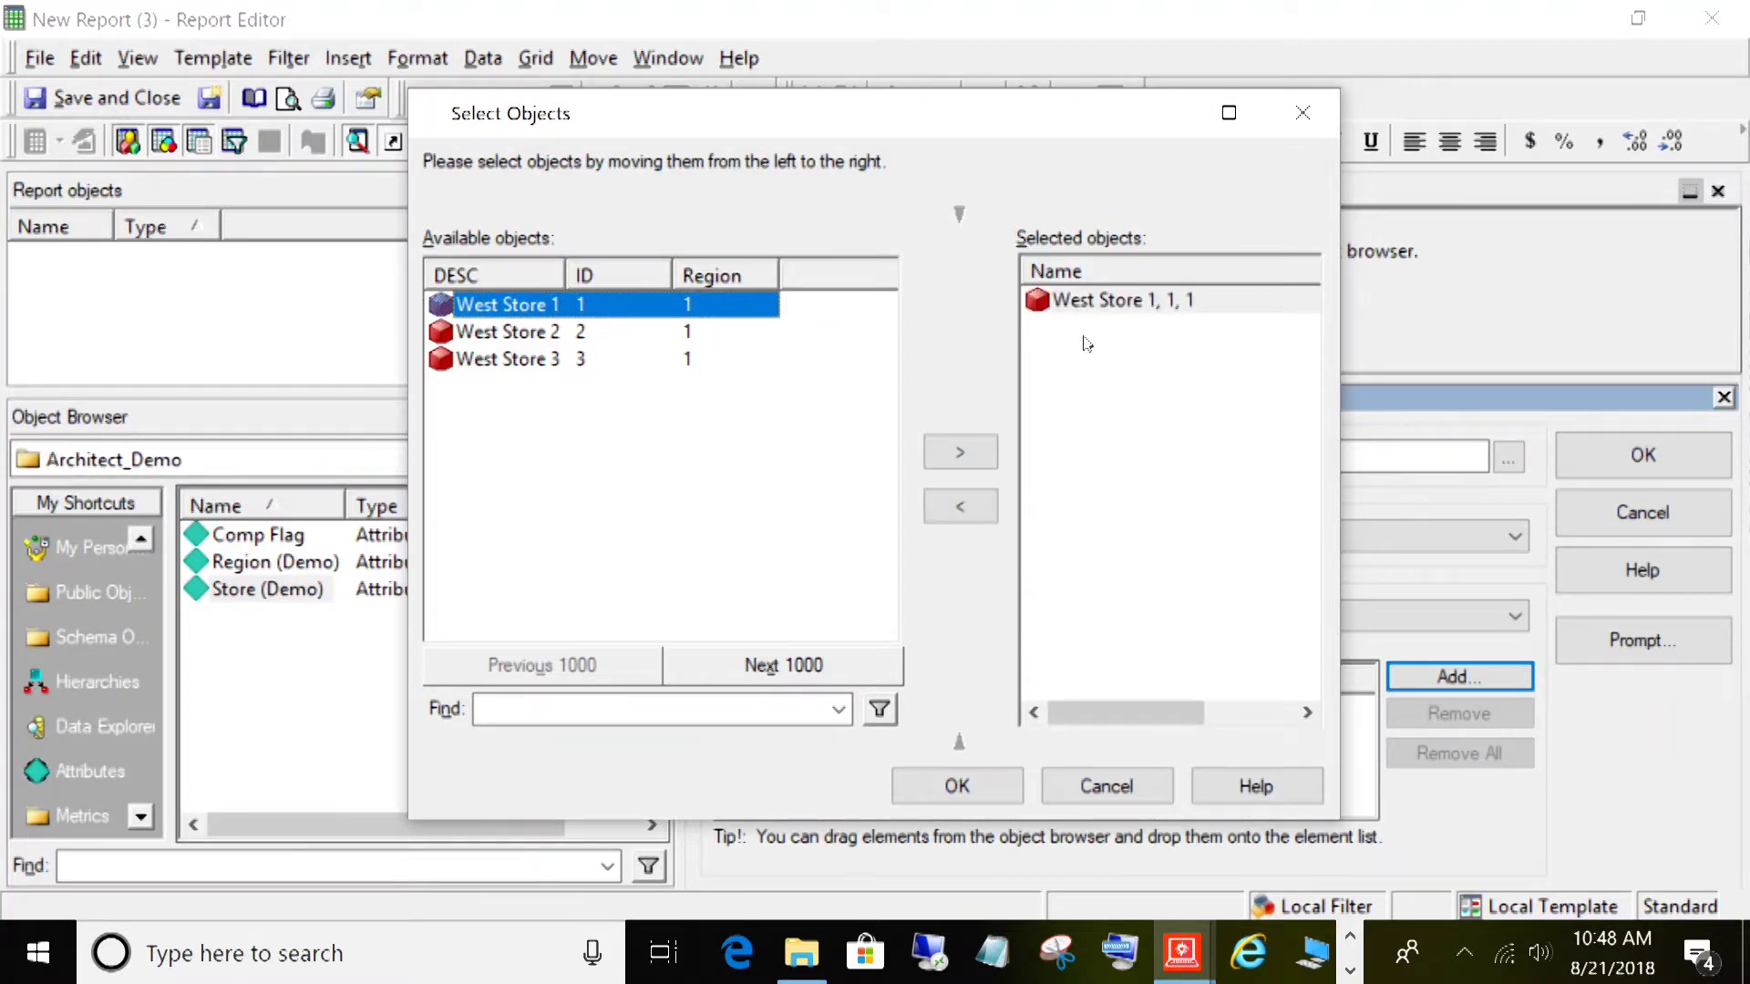
left_click(986, 783)
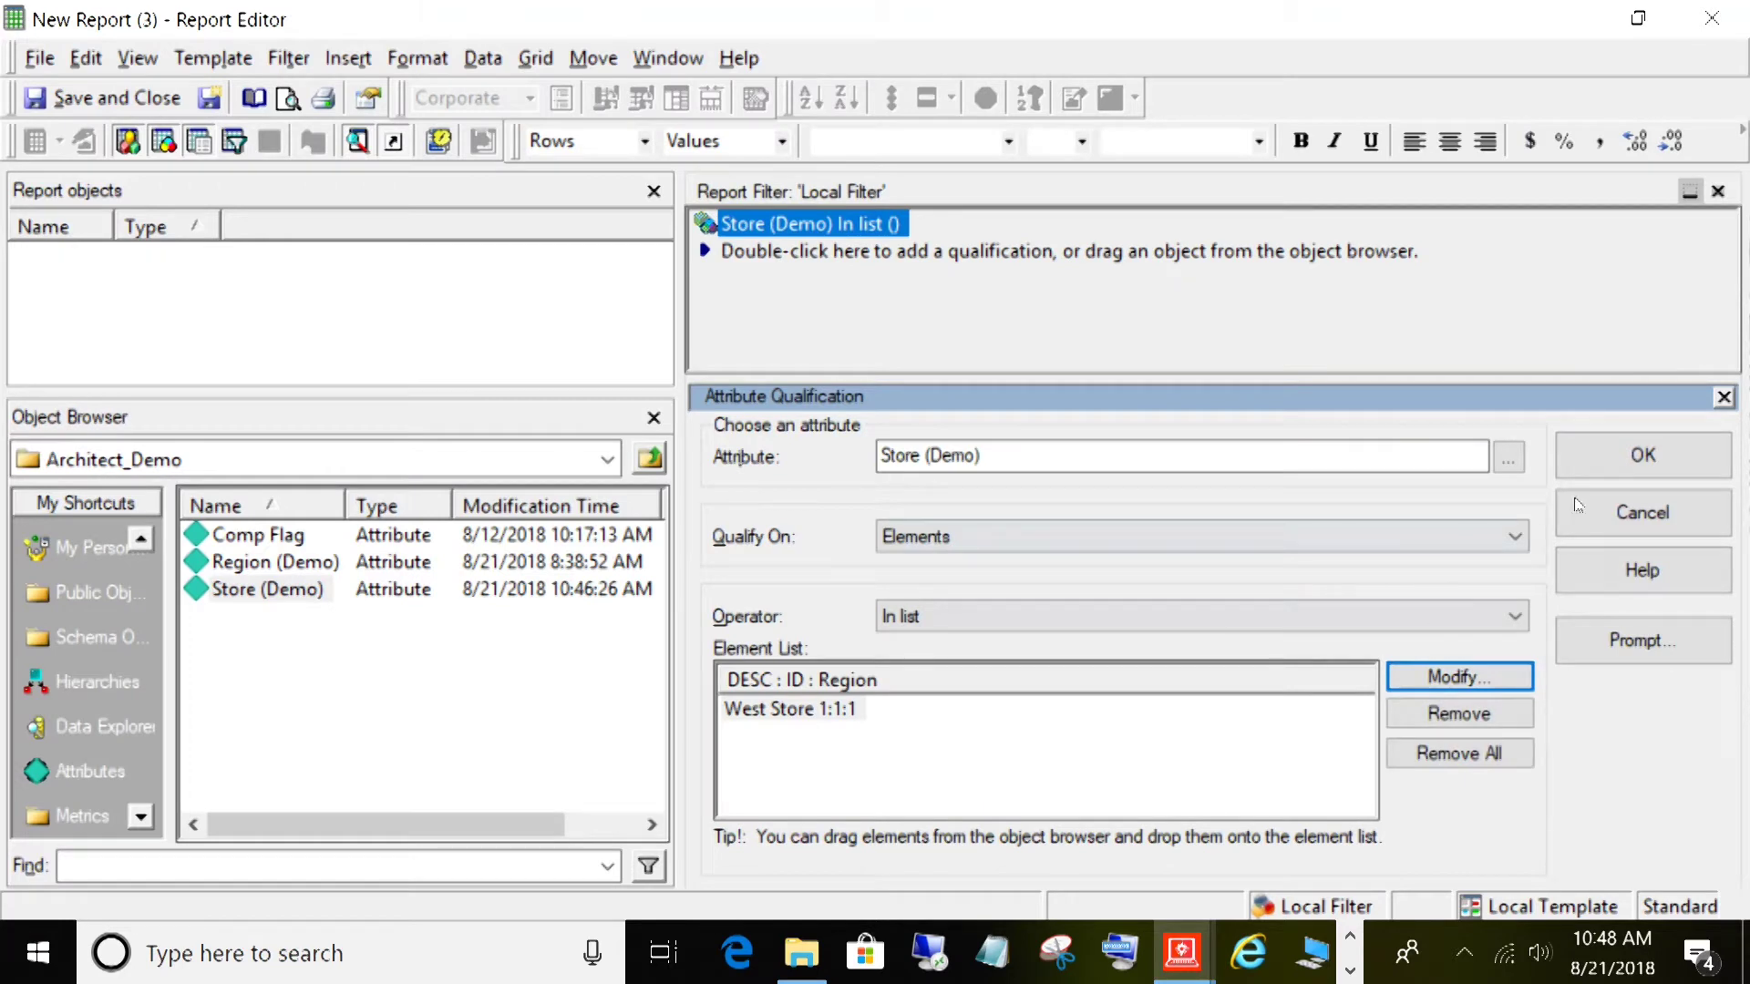
left_click(1605, 455)
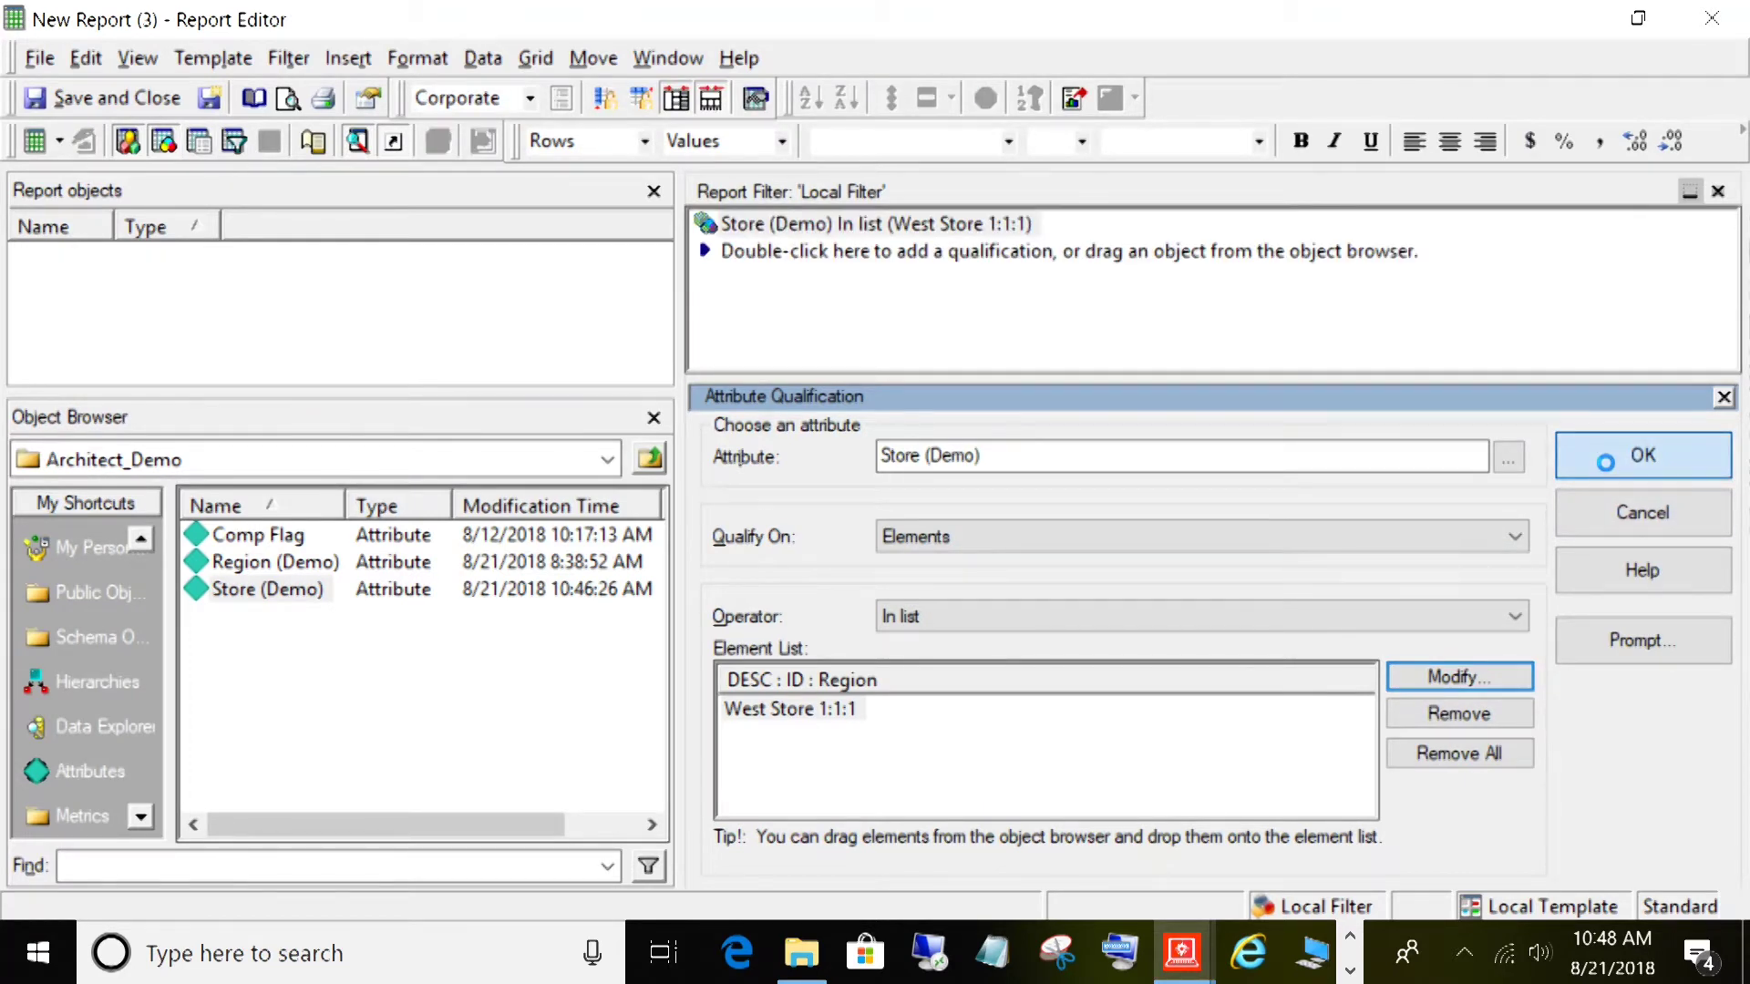
Step: Add Store (Demo) and Architect_Demo's Sales (Demo) to the report, then run it to get West Store 1 with 2,500
double_click(267, 589)
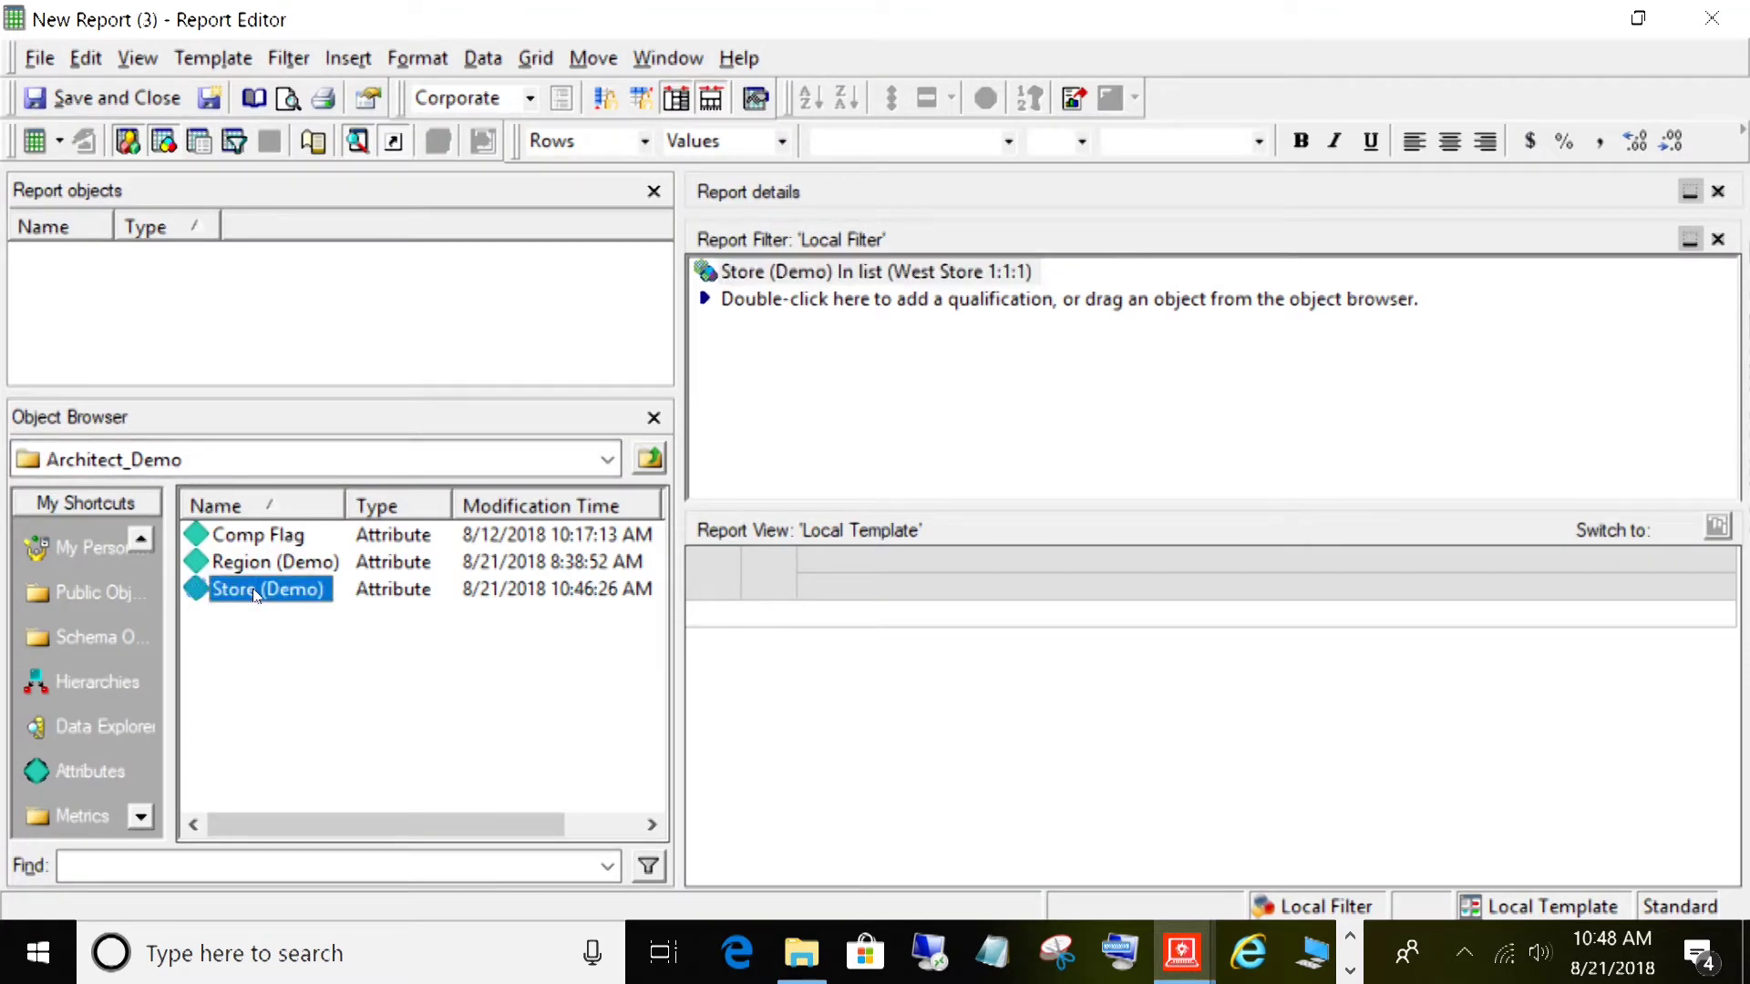
left_click(66, 601)
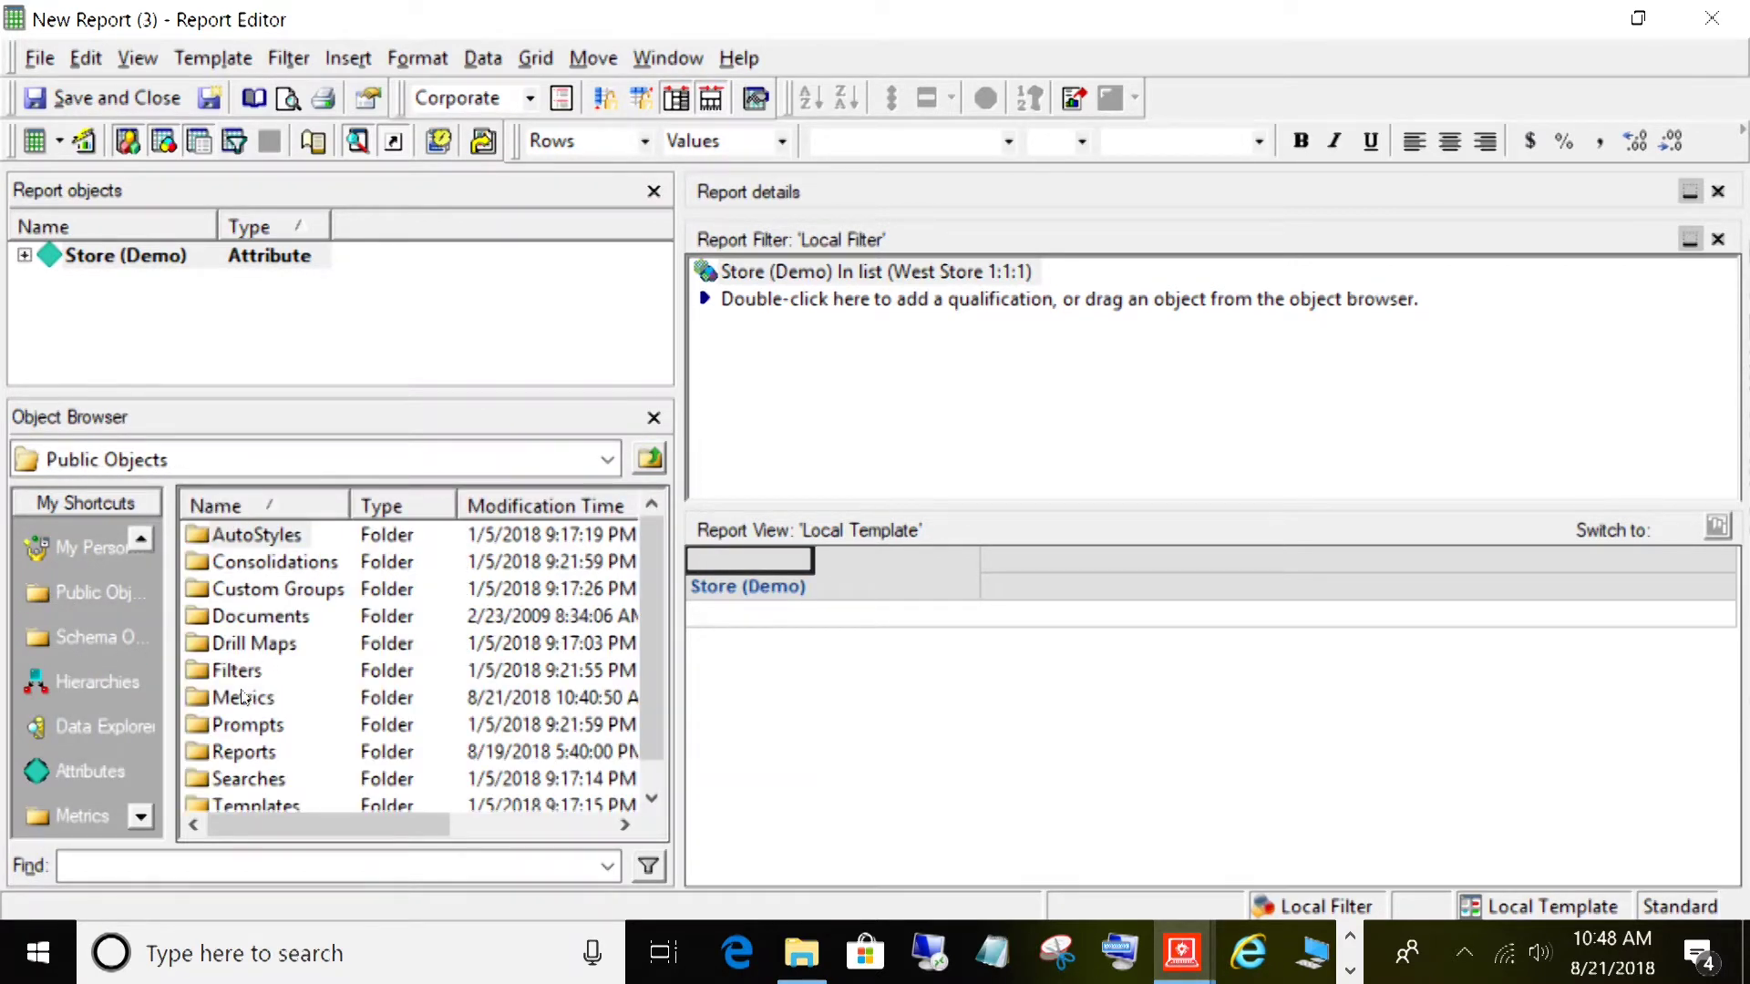
double_click(244, 697)
double_click(269, 538)
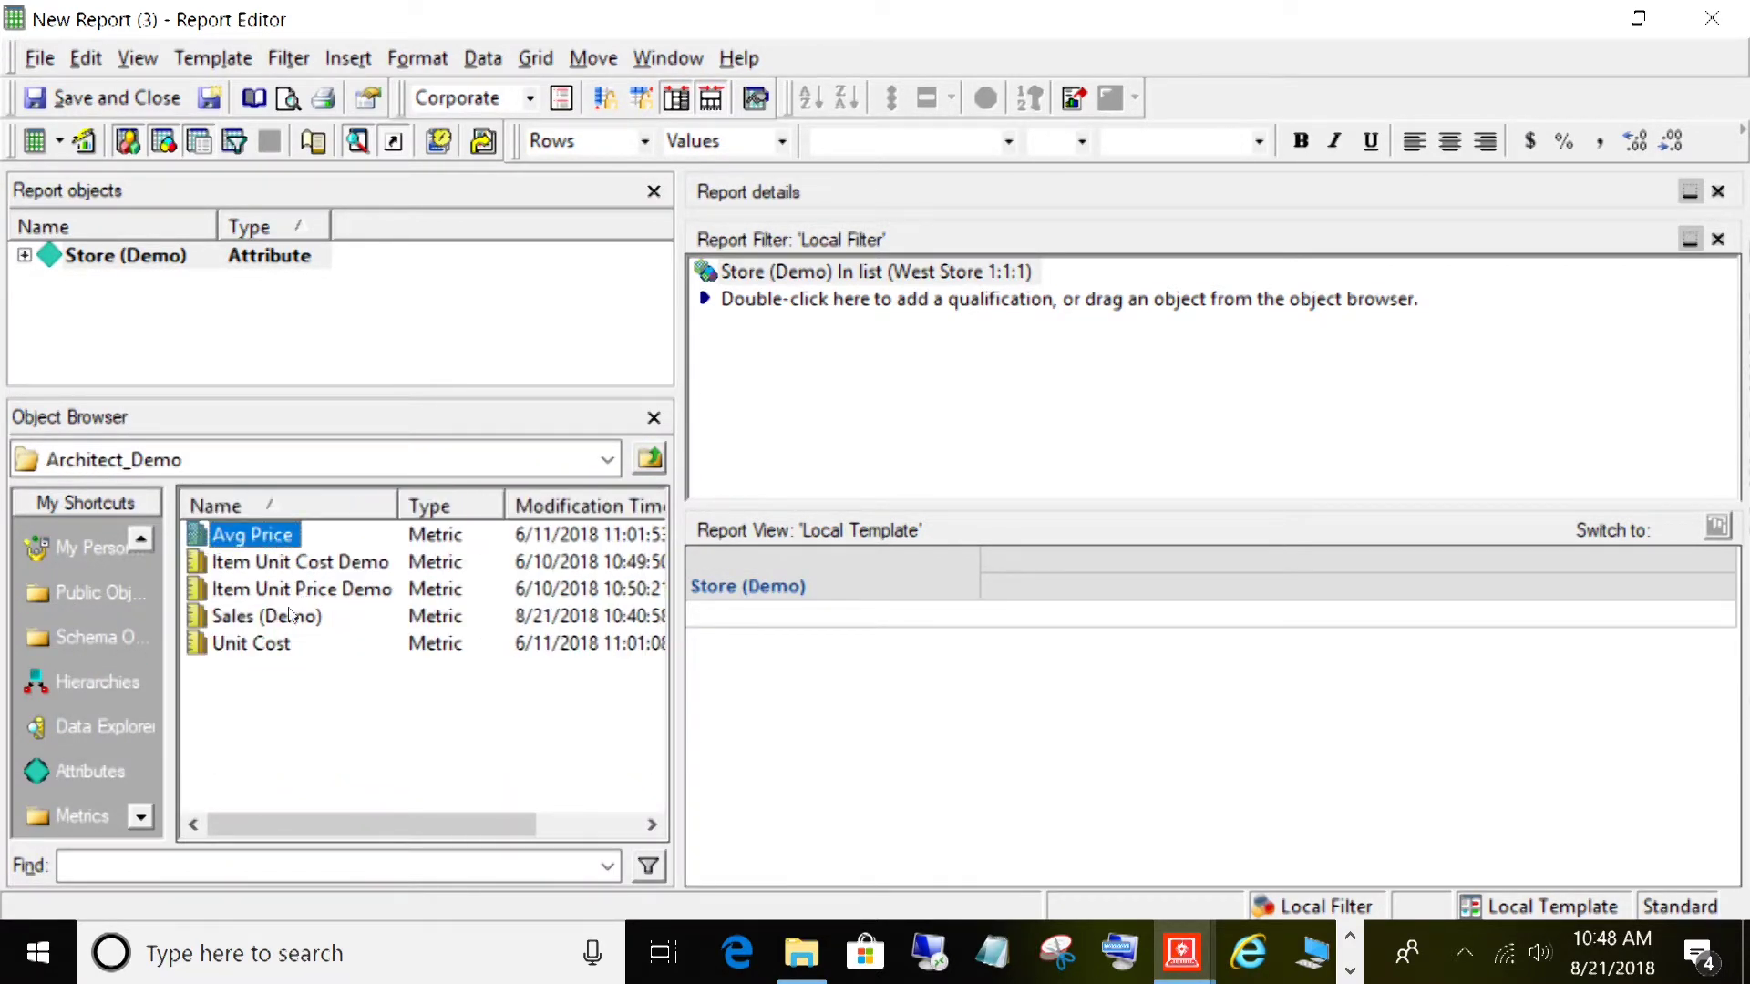
double_click(266, 616)
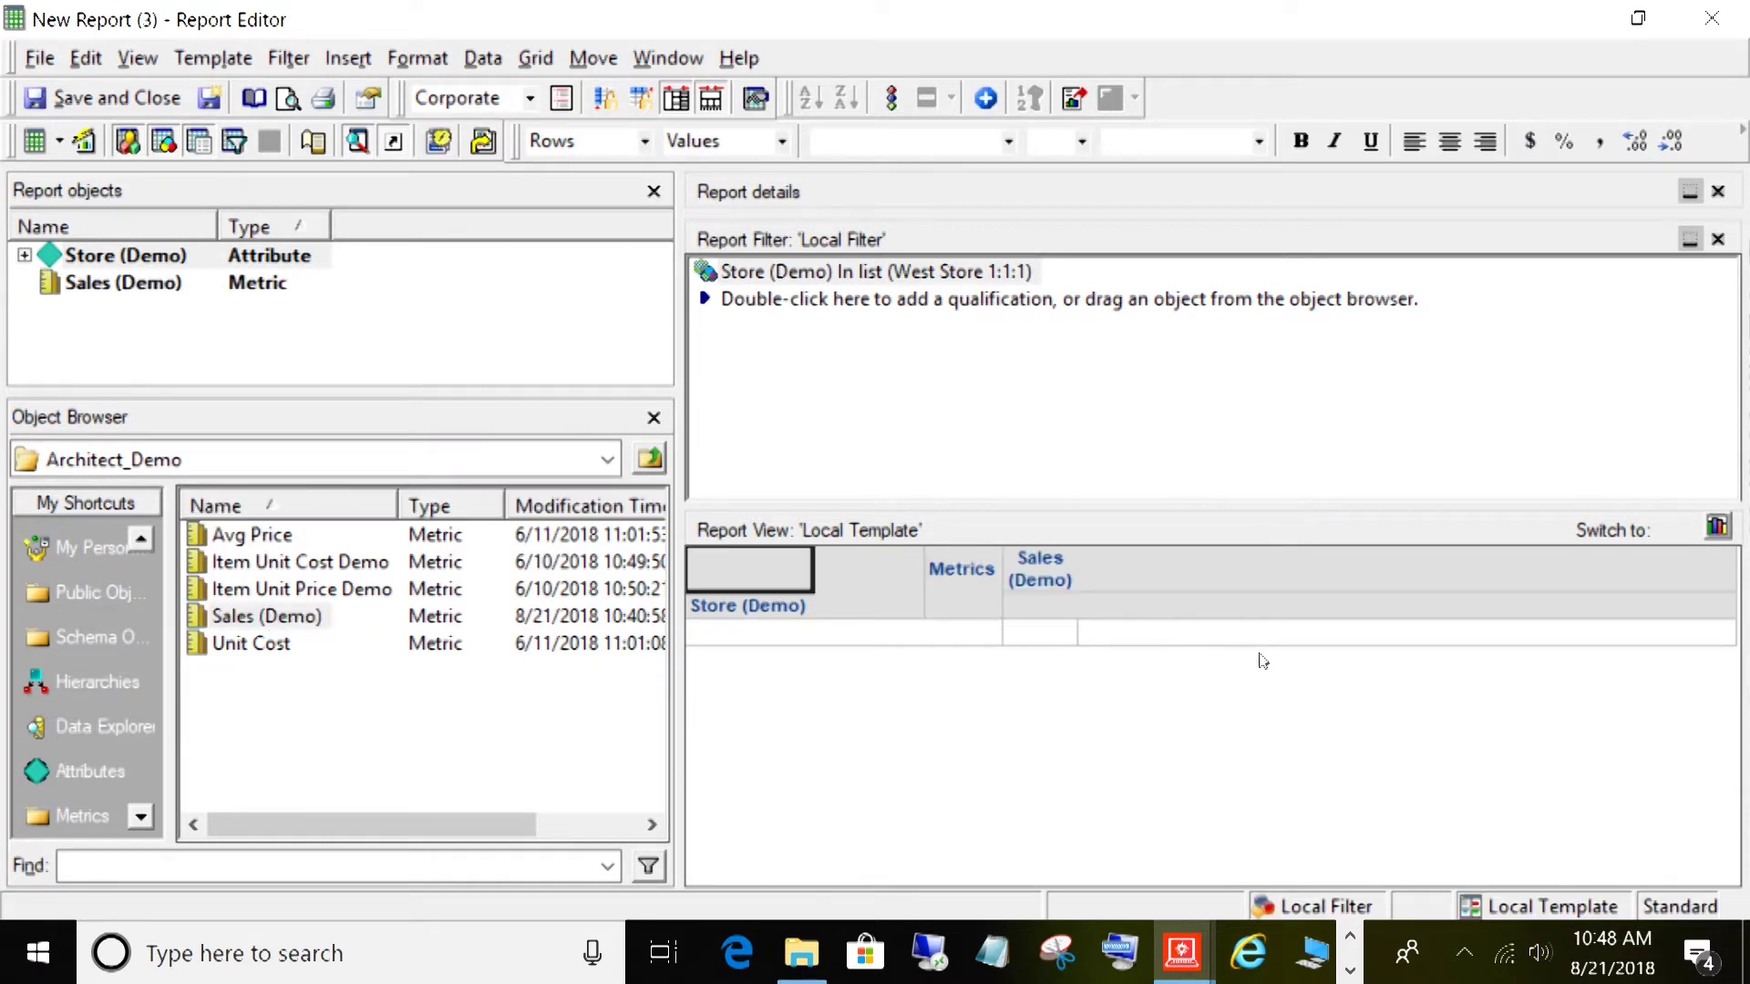
left_click(82, 143)
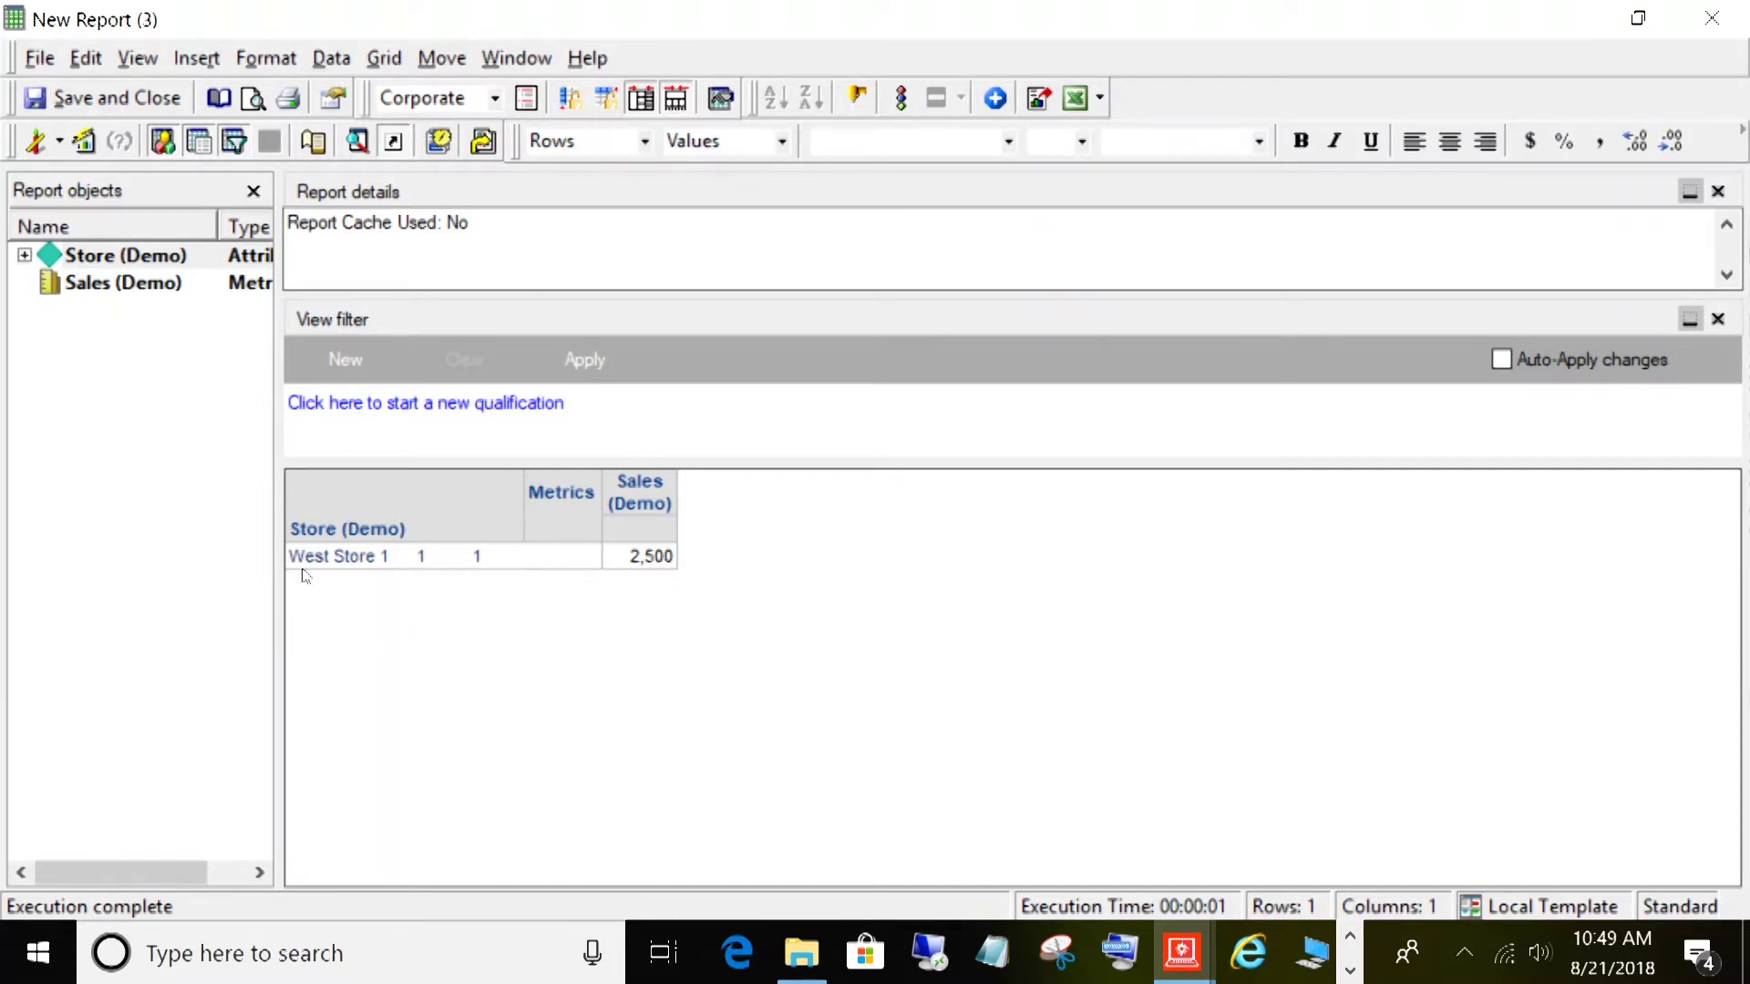
left_click(631, 558)
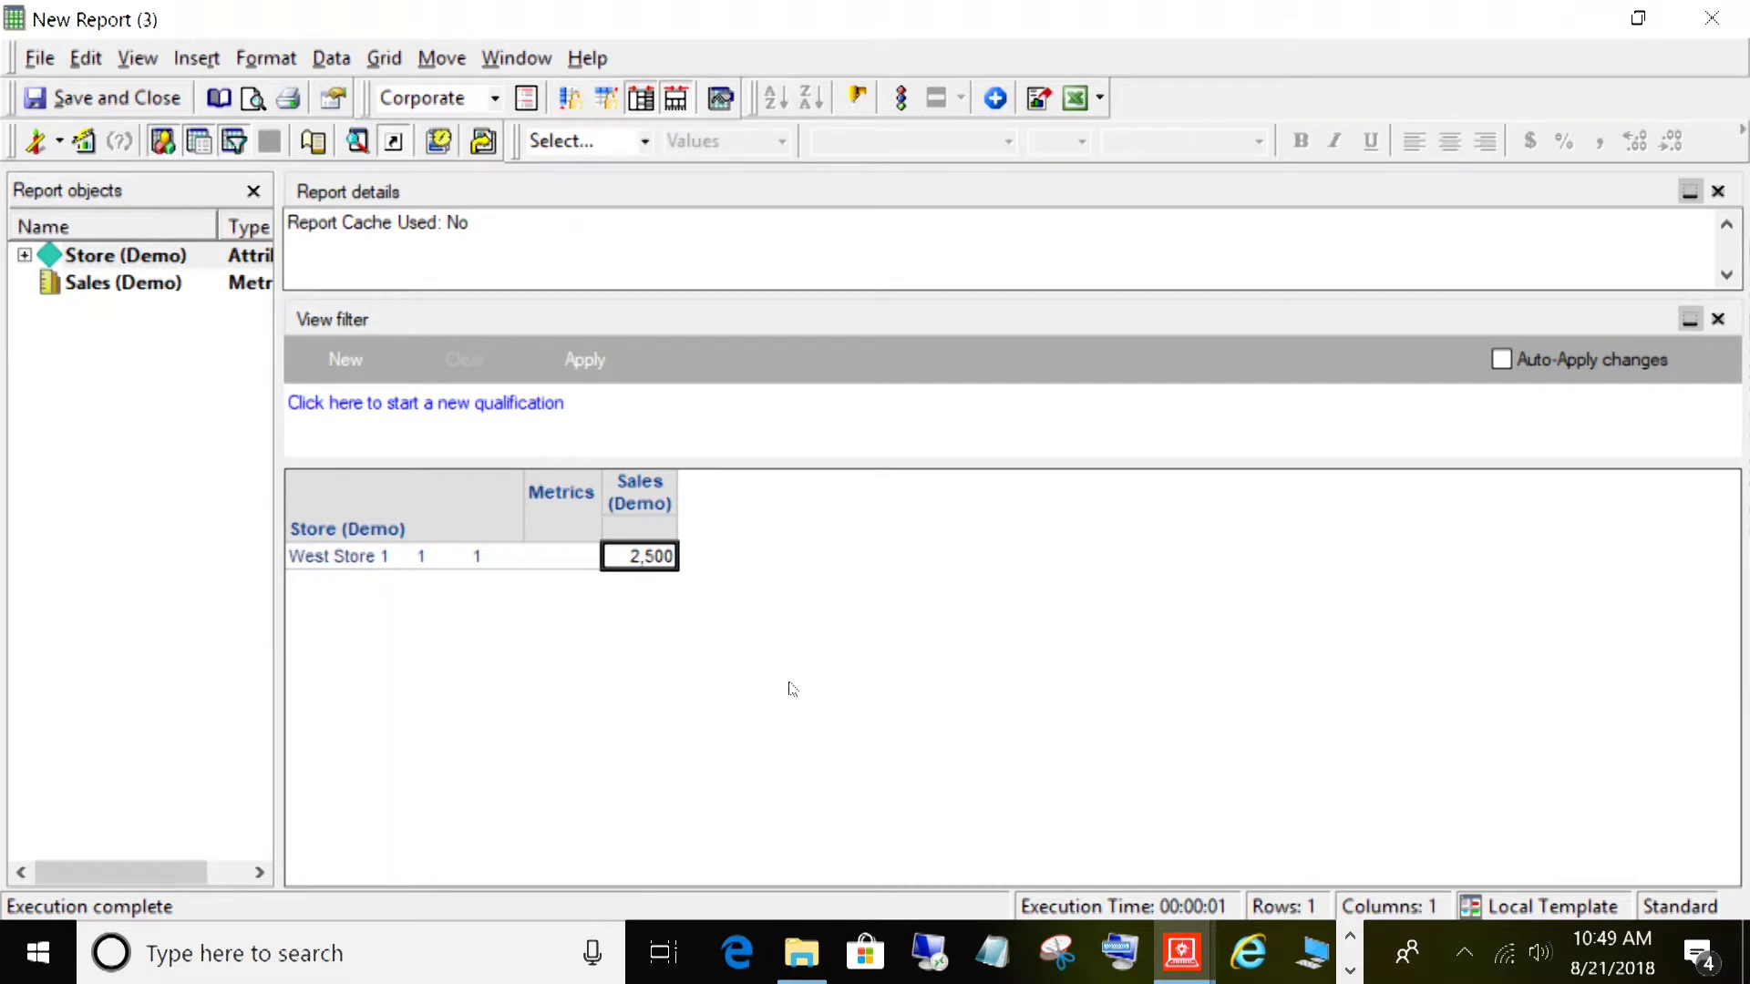
Step: Switch New Report (3) to SQL View and highlight Pass1's StoreID = 1 and RegionID = 1 condition
left_click(58, 144)
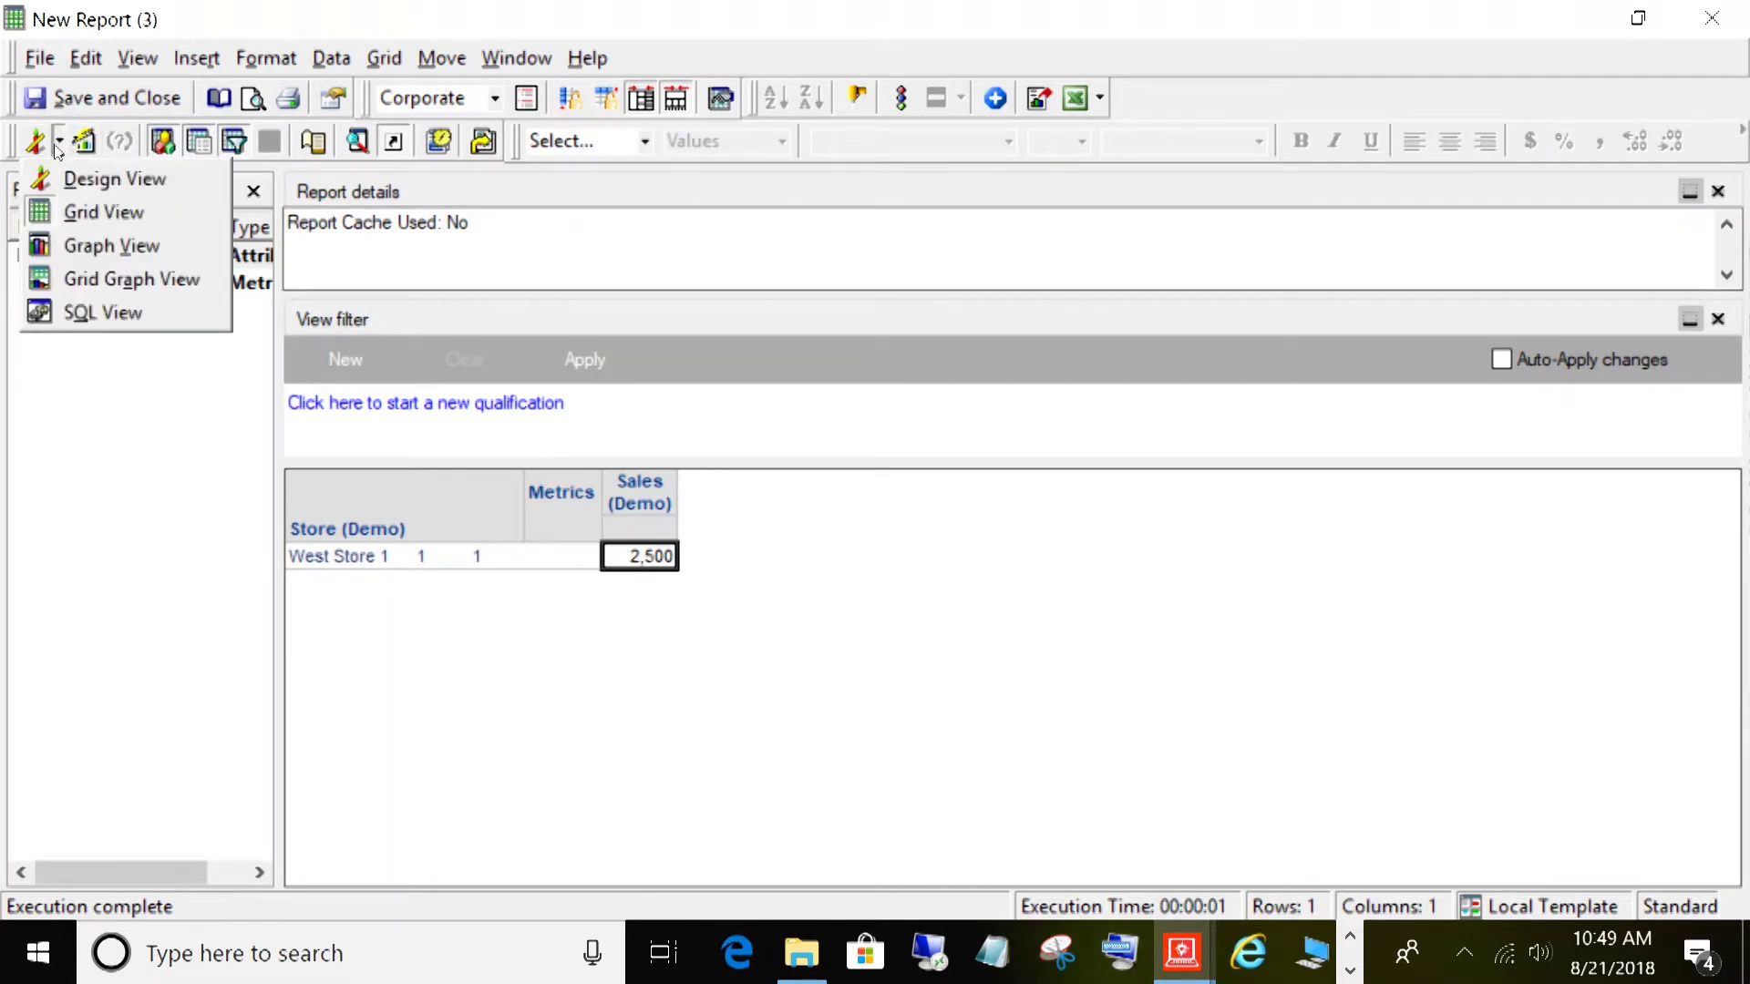
left_click(103, 312)
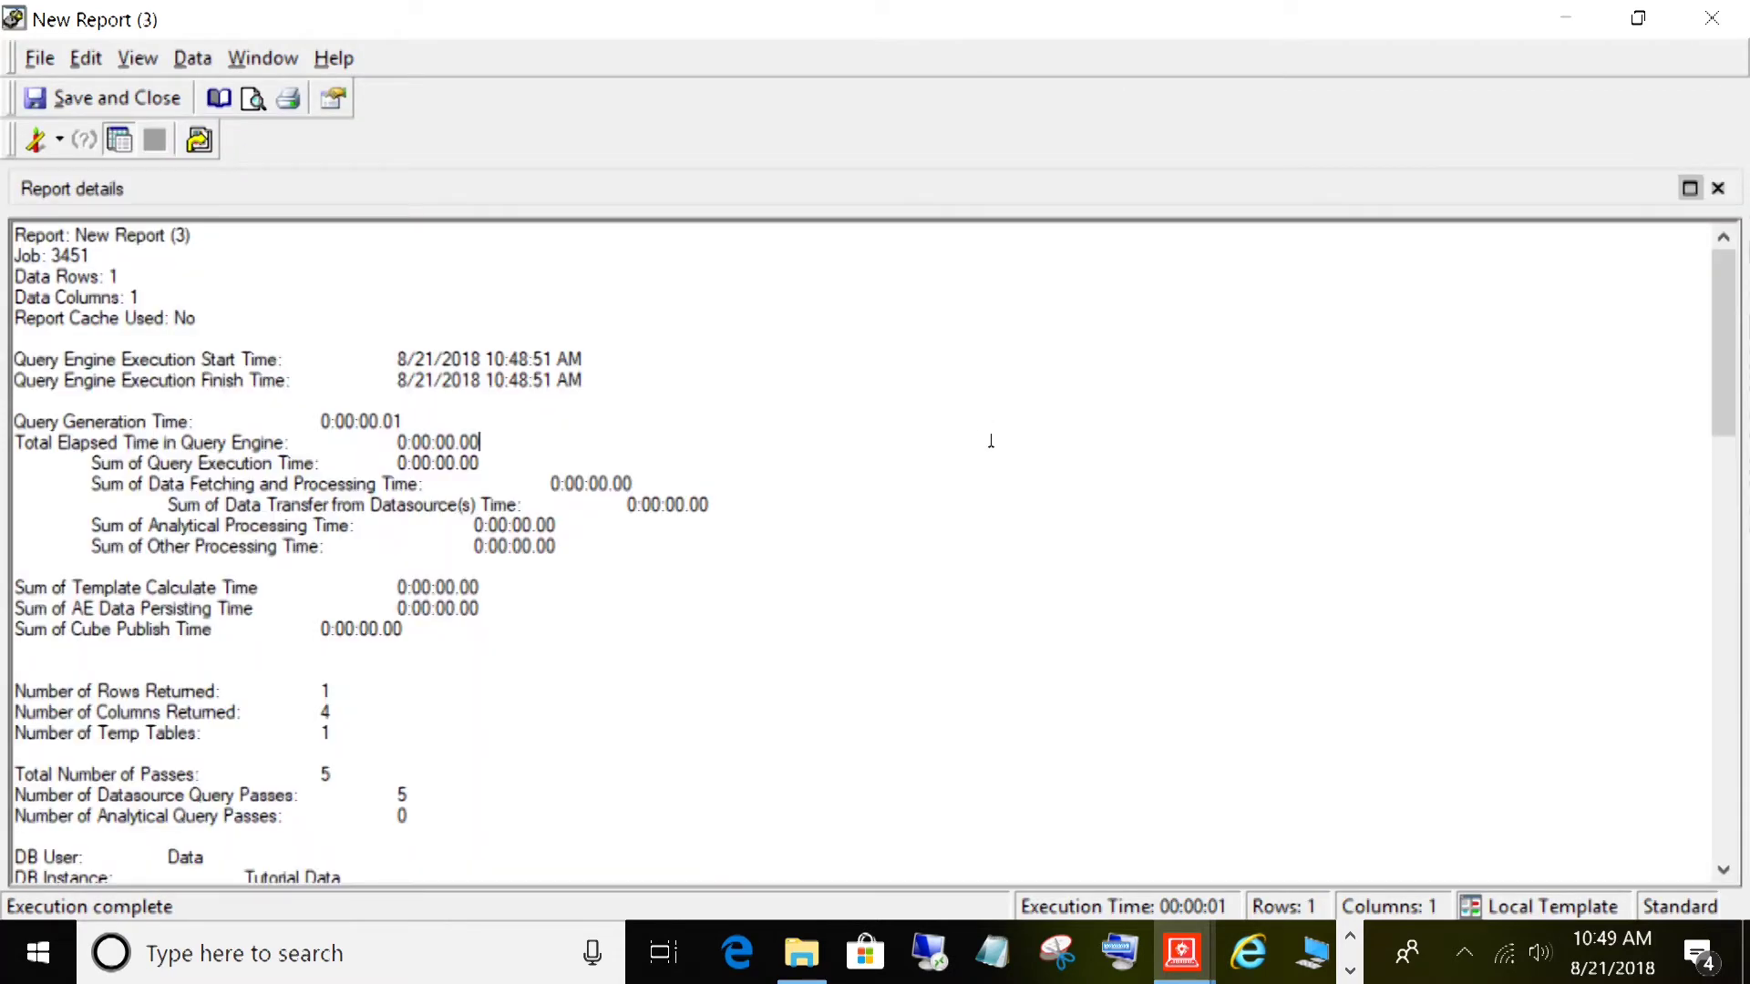
scroll(990, 441, "down", 15)
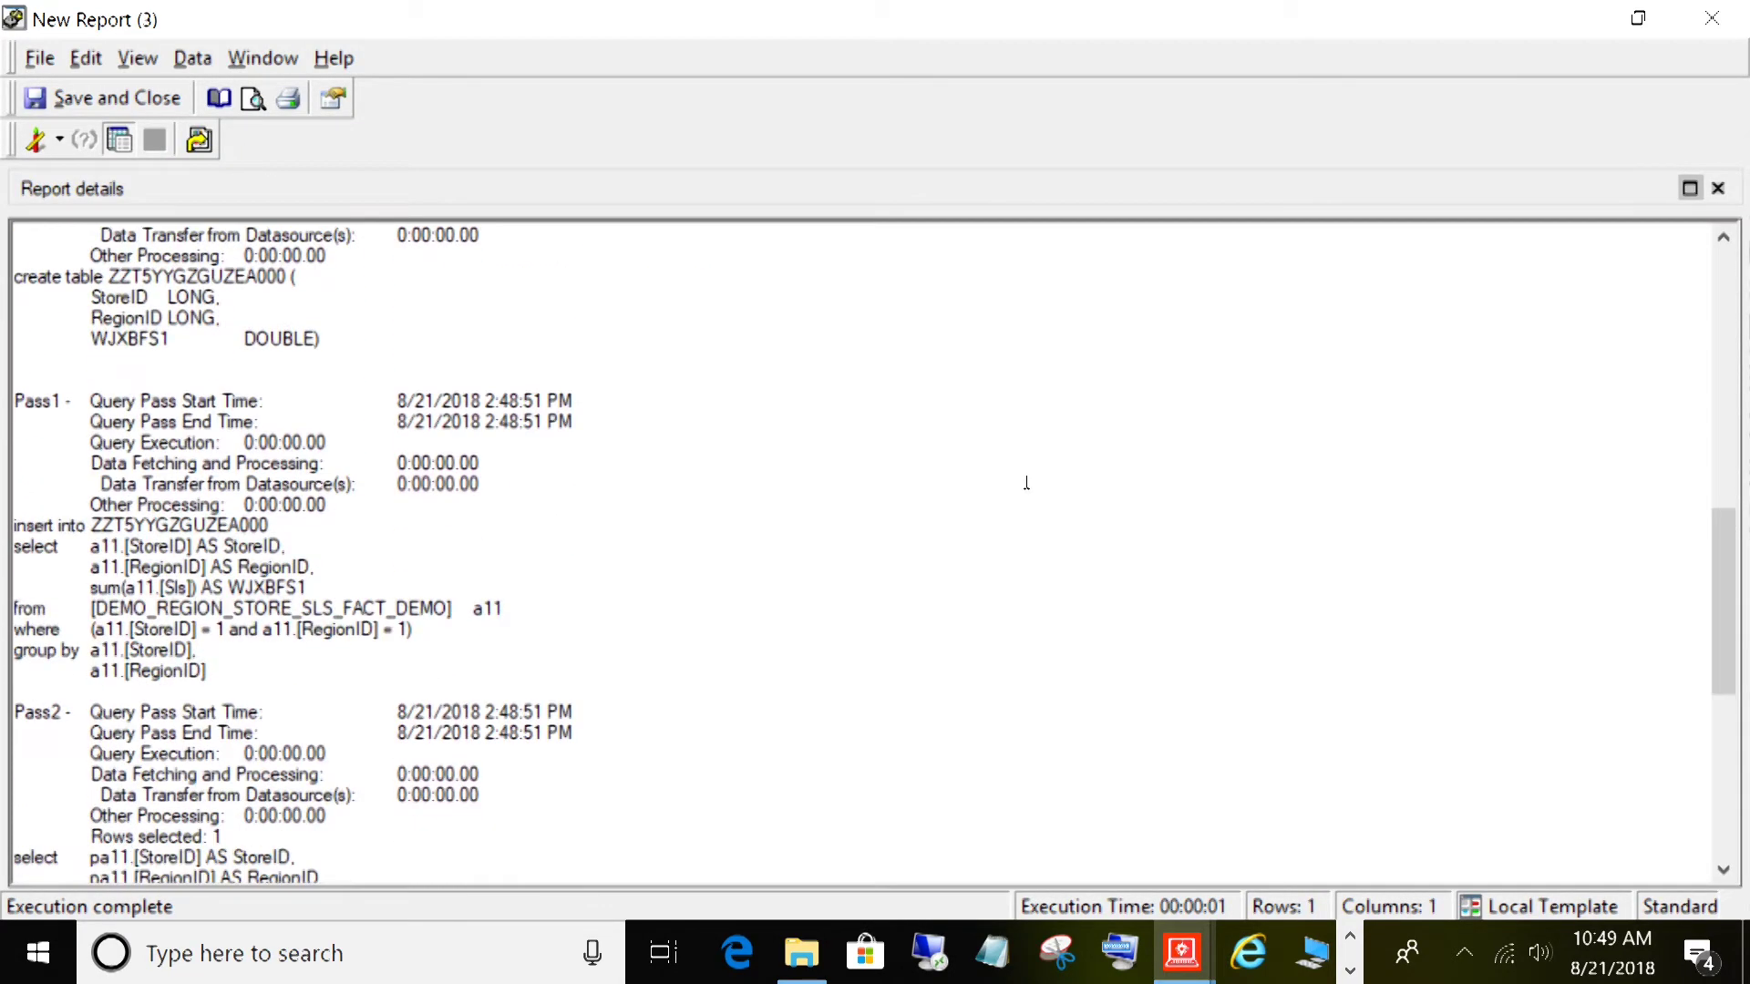
scroll(1026, 483, "down", 2)
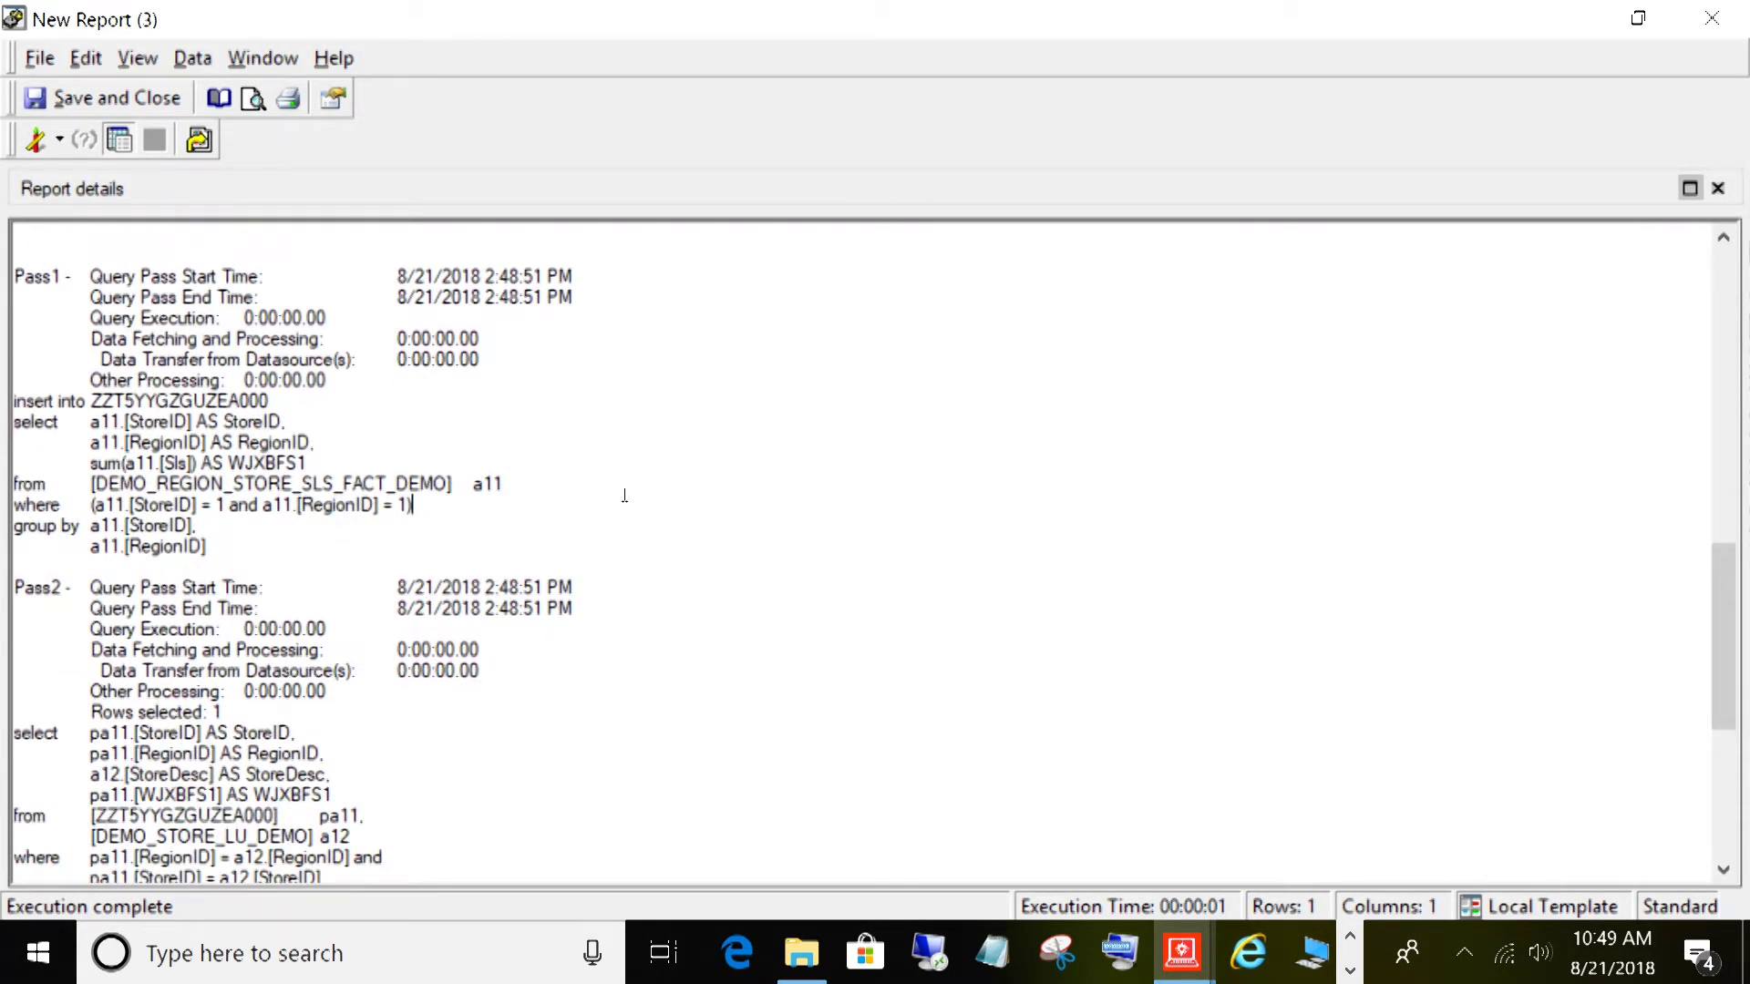
scroll(906, 426, "down", 1)
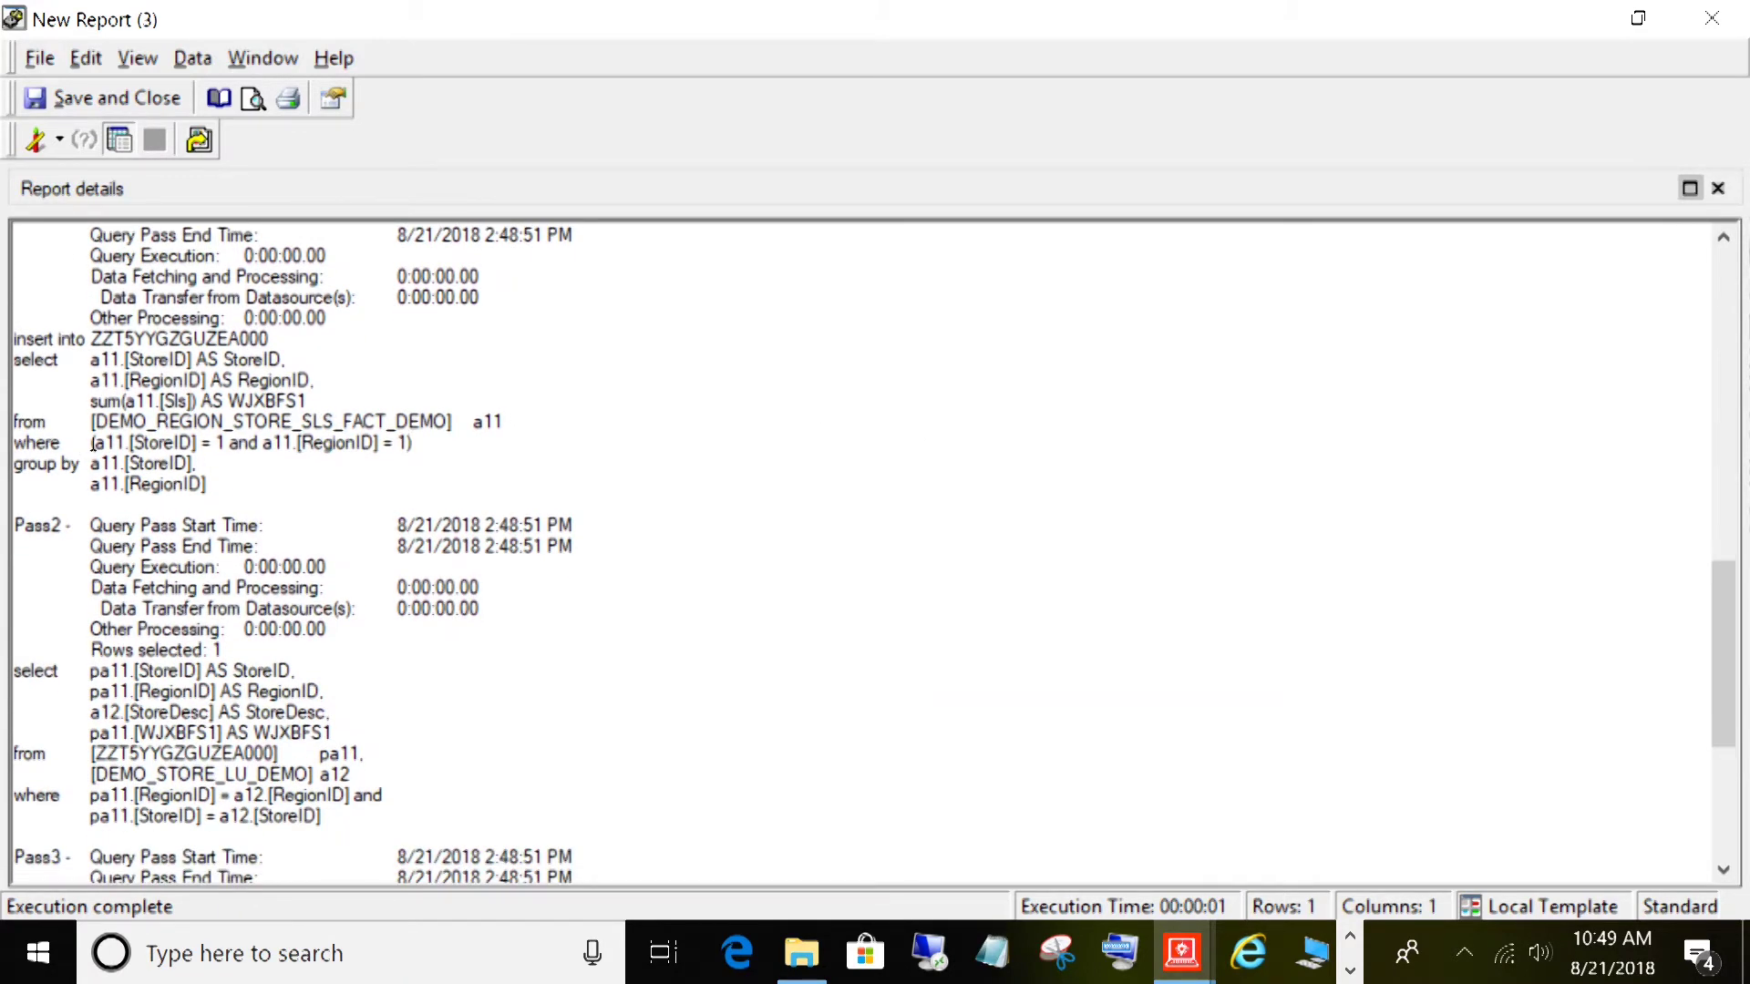
left_click_drag(209, 444, 420, 443)
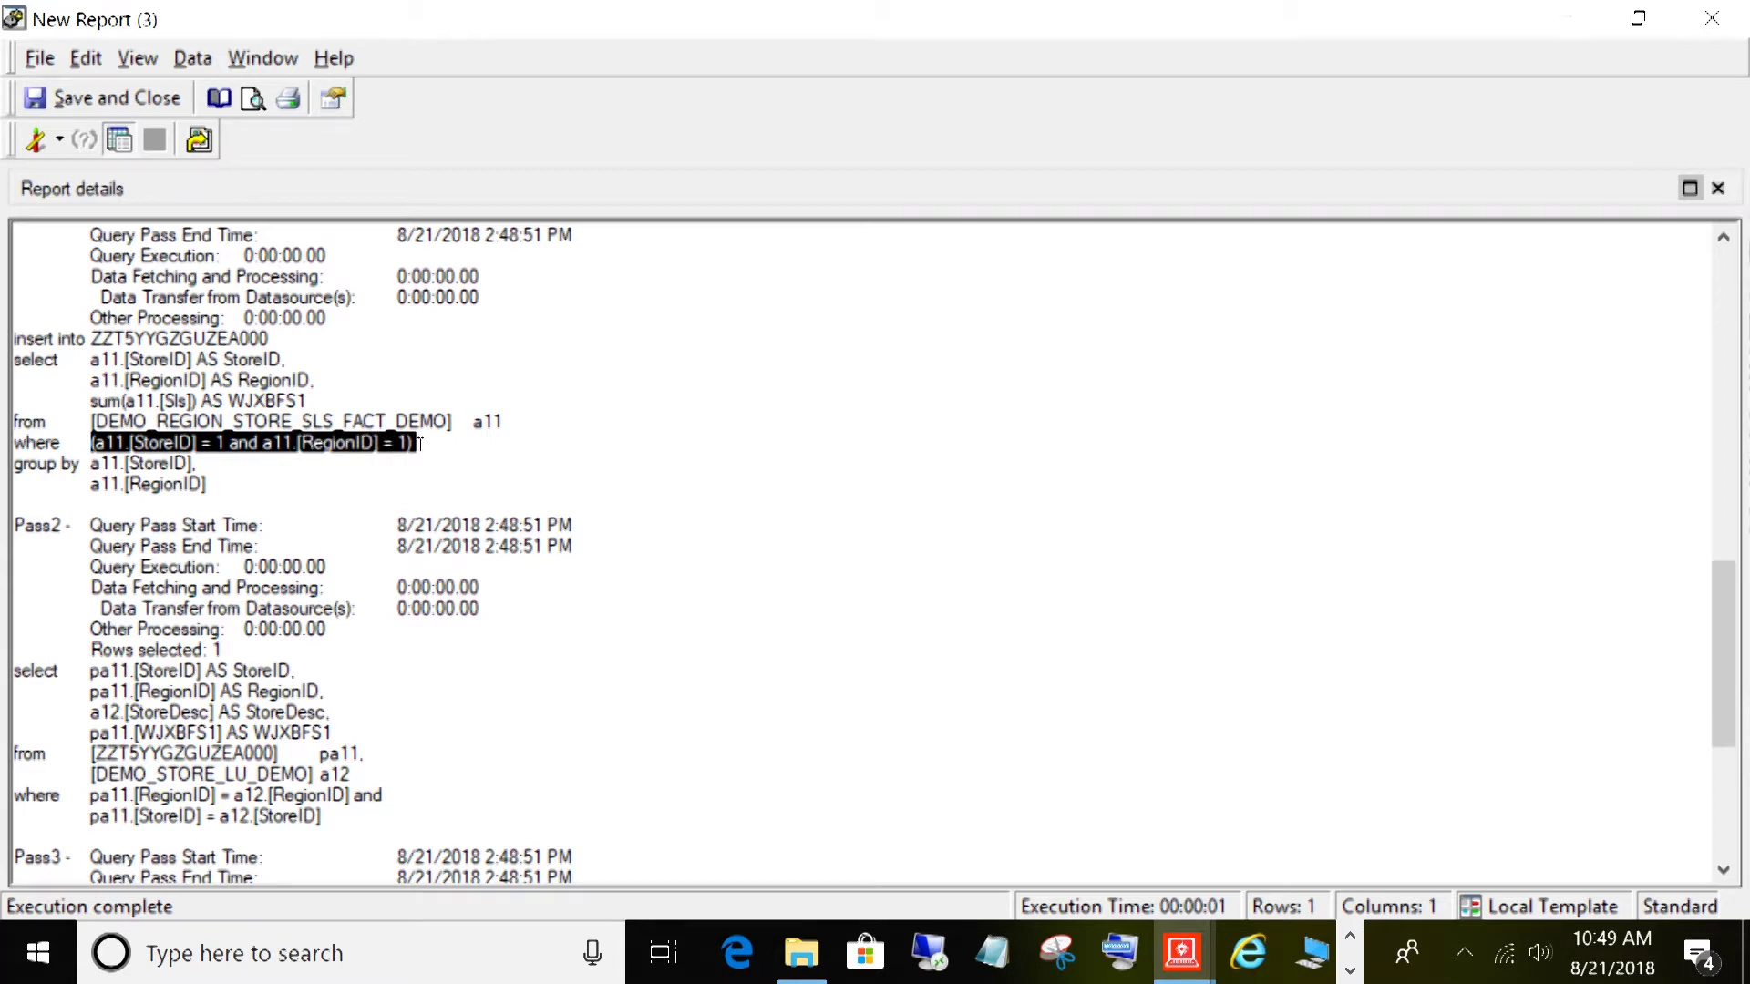
left_click(337, 442)
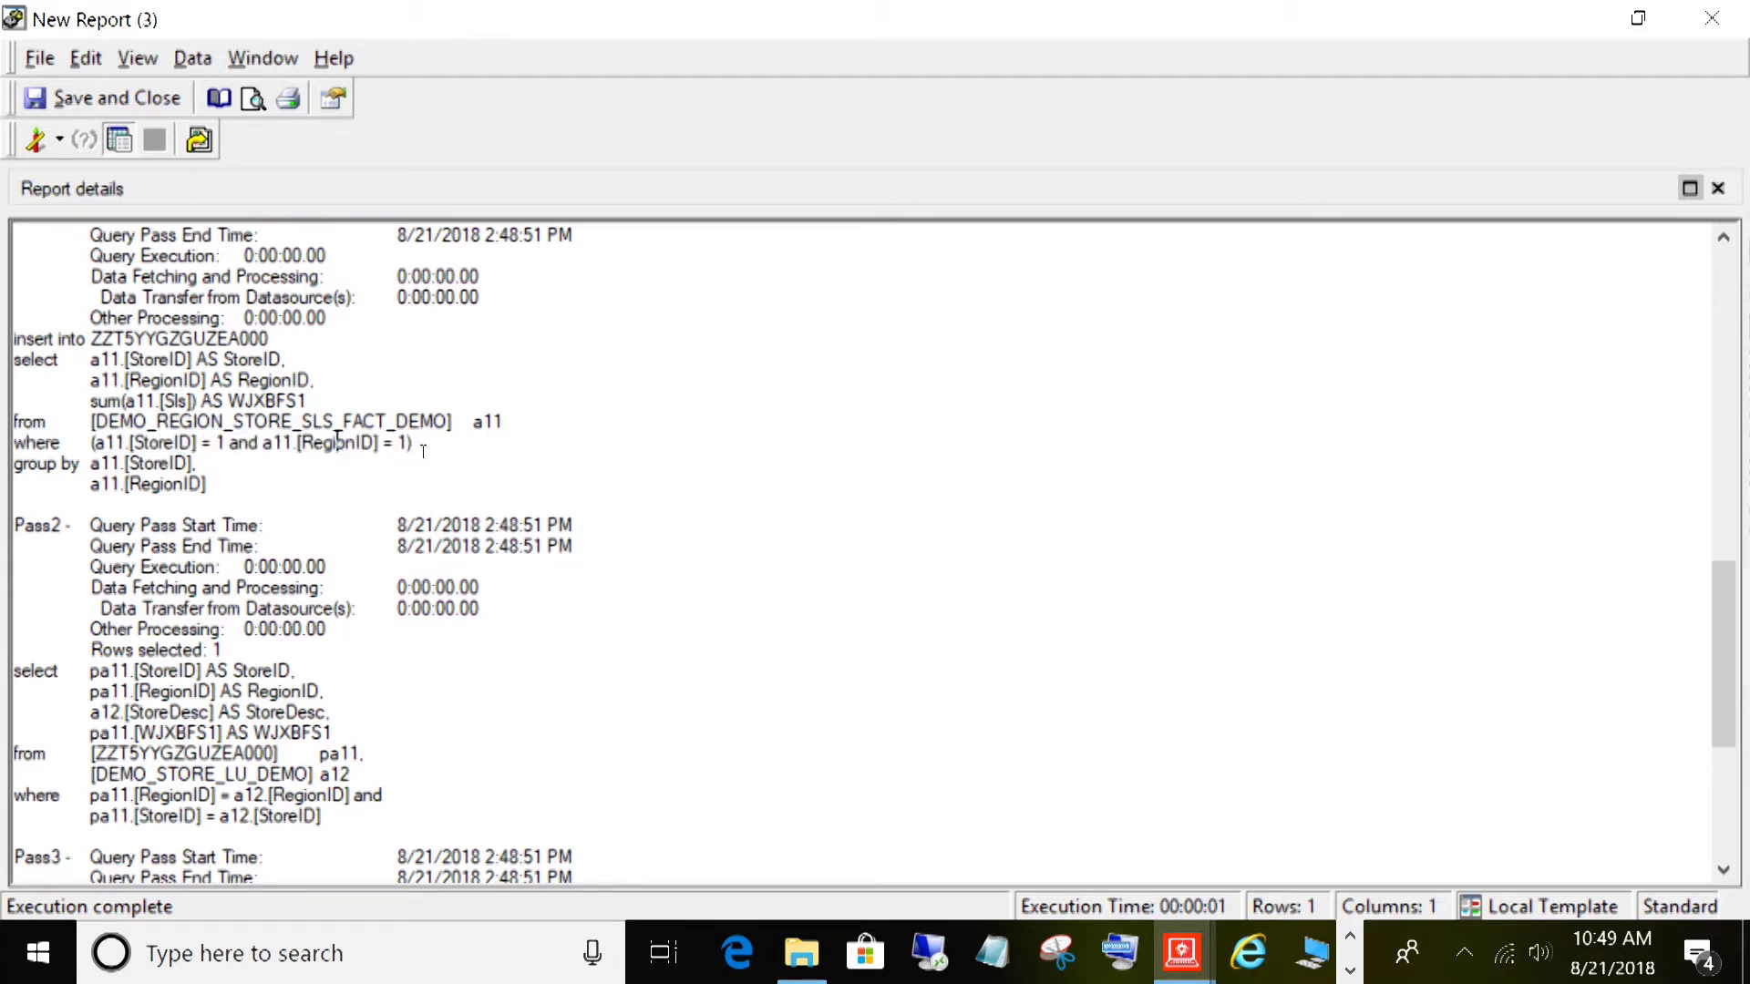
left_click_drag(411, 444, 93, 444)
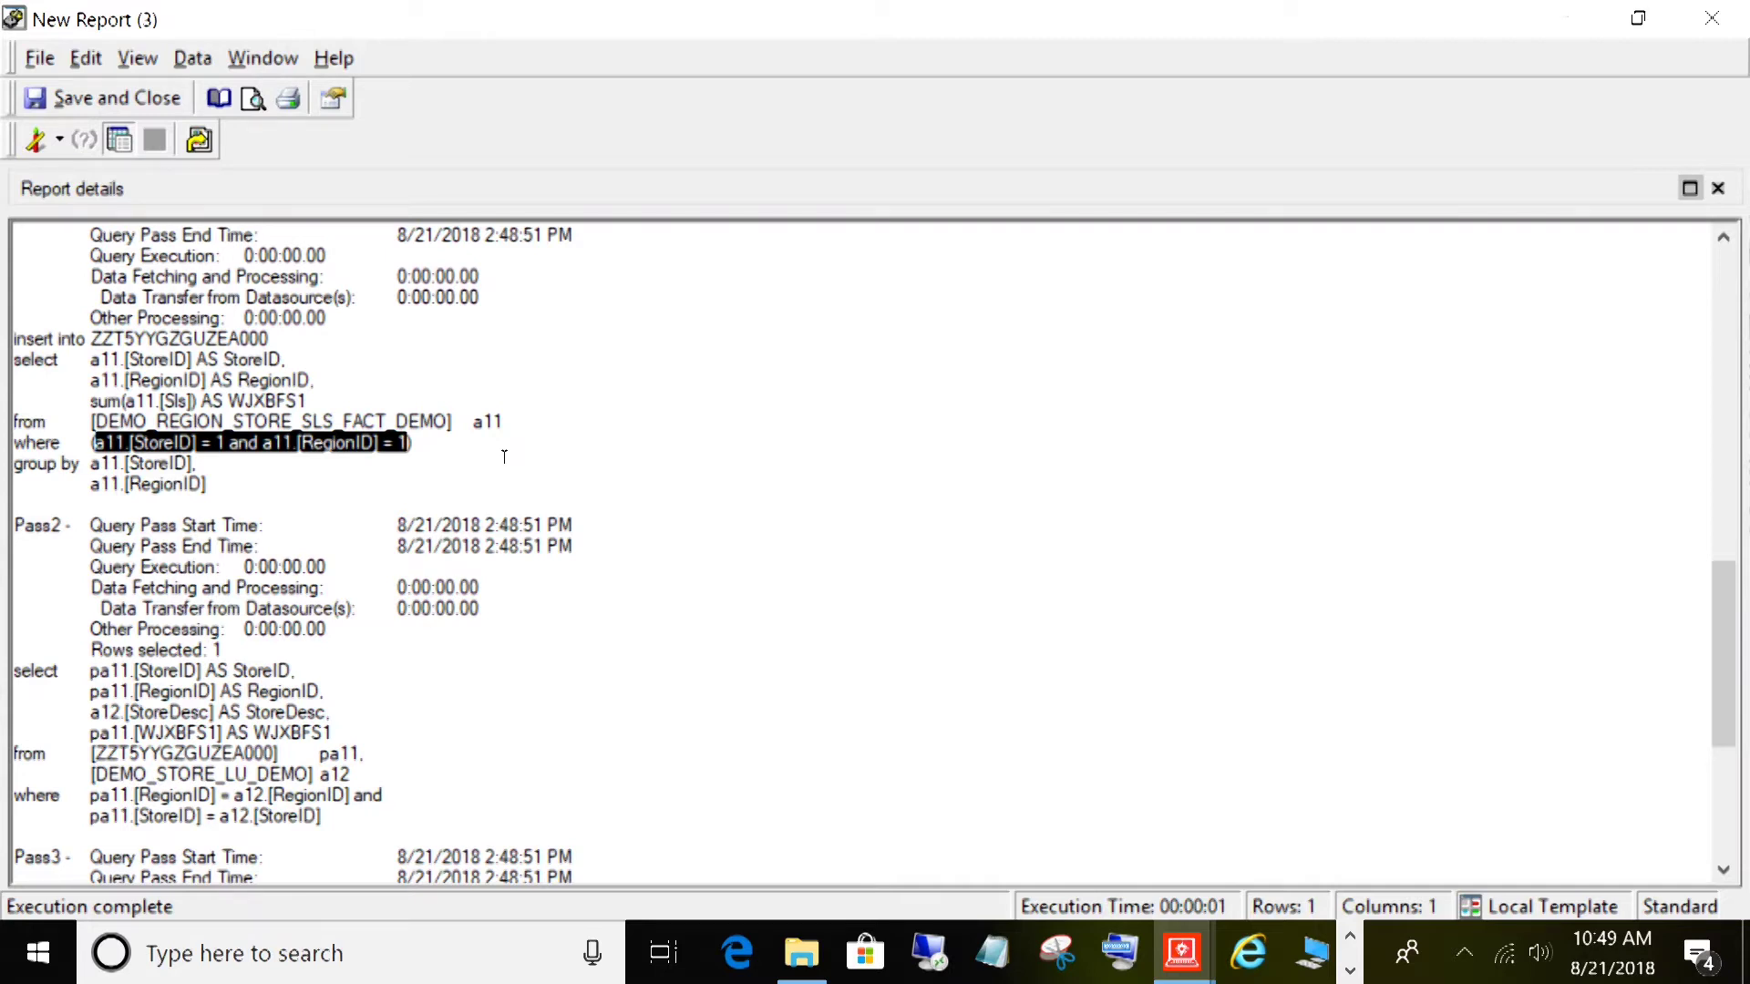
scroll(795, 553, "down", 3)
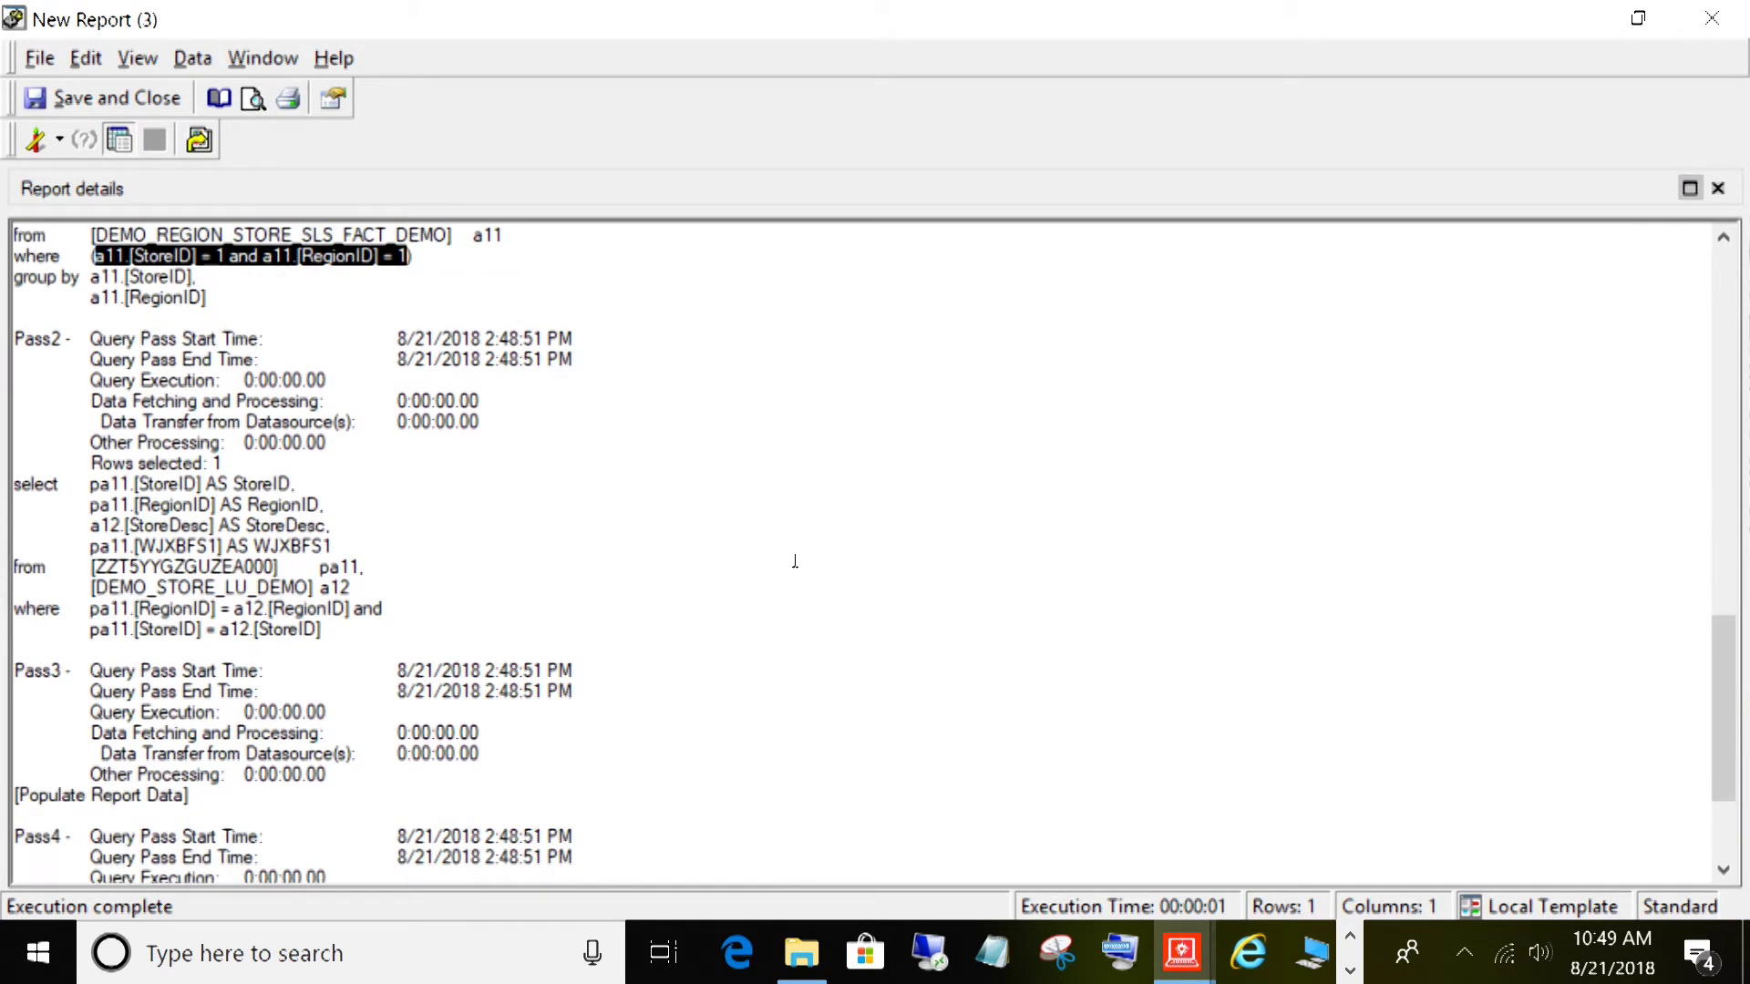
left_click(276, 607)
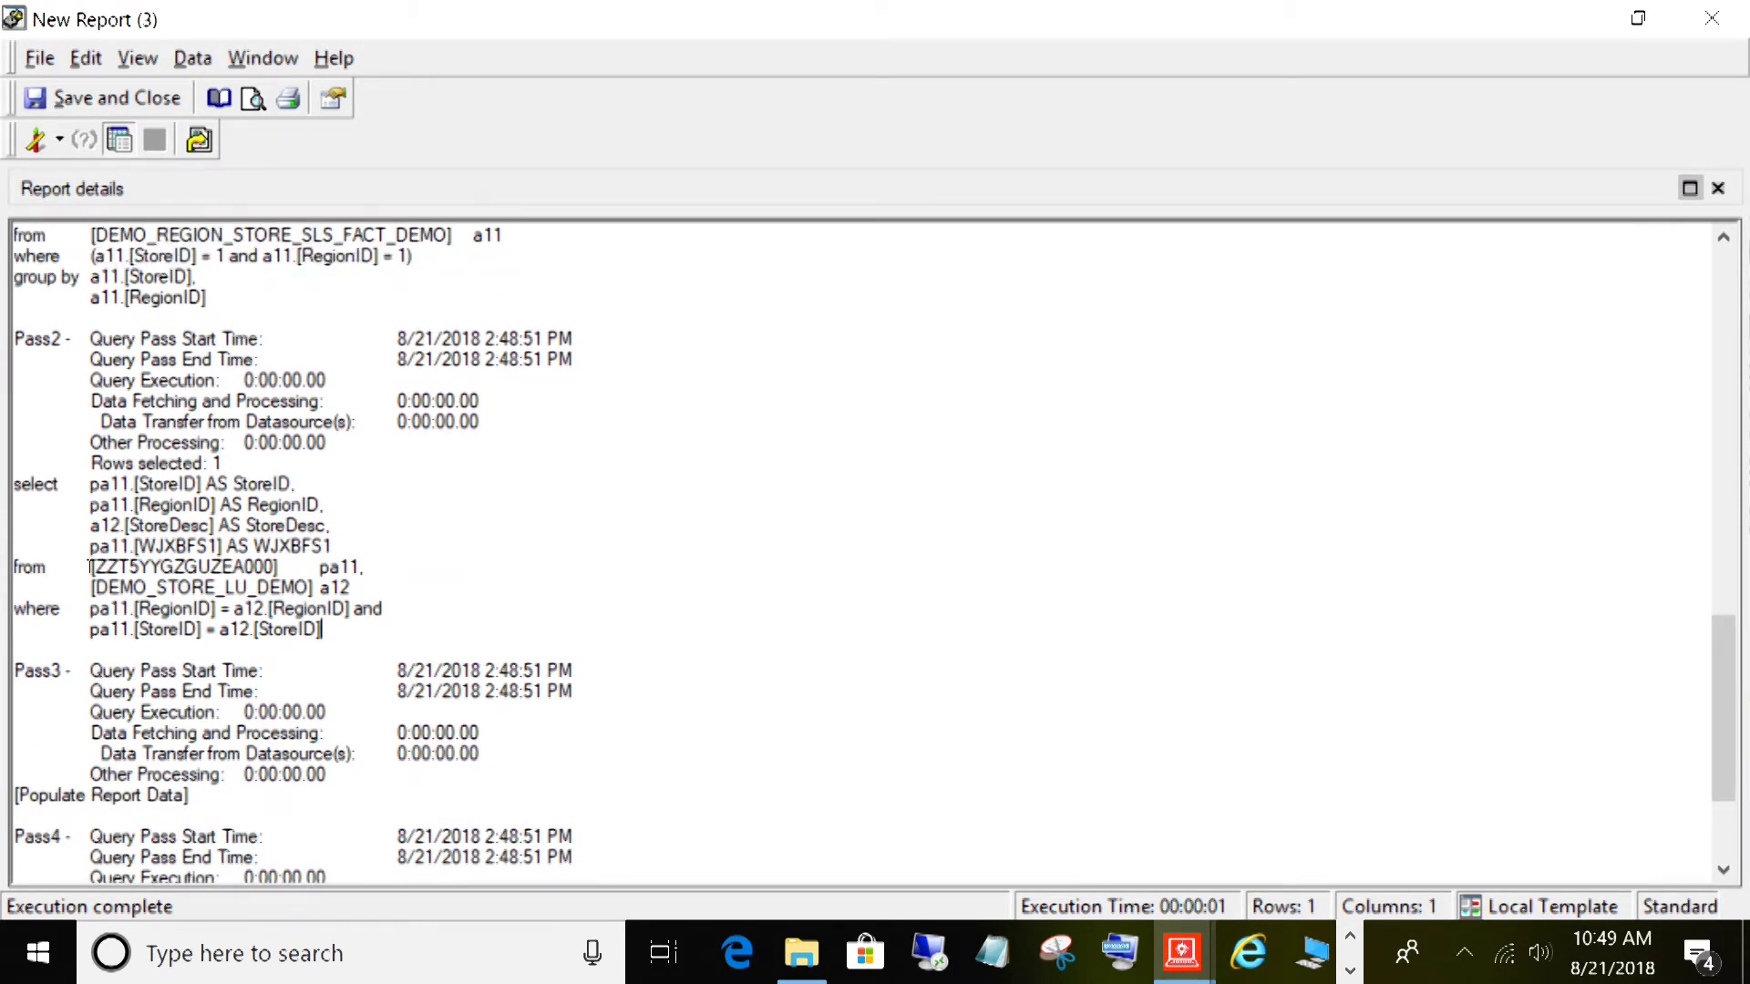
scroll(652, 496, "up", 2)
left_click_drag(196, 401, 14, 297)
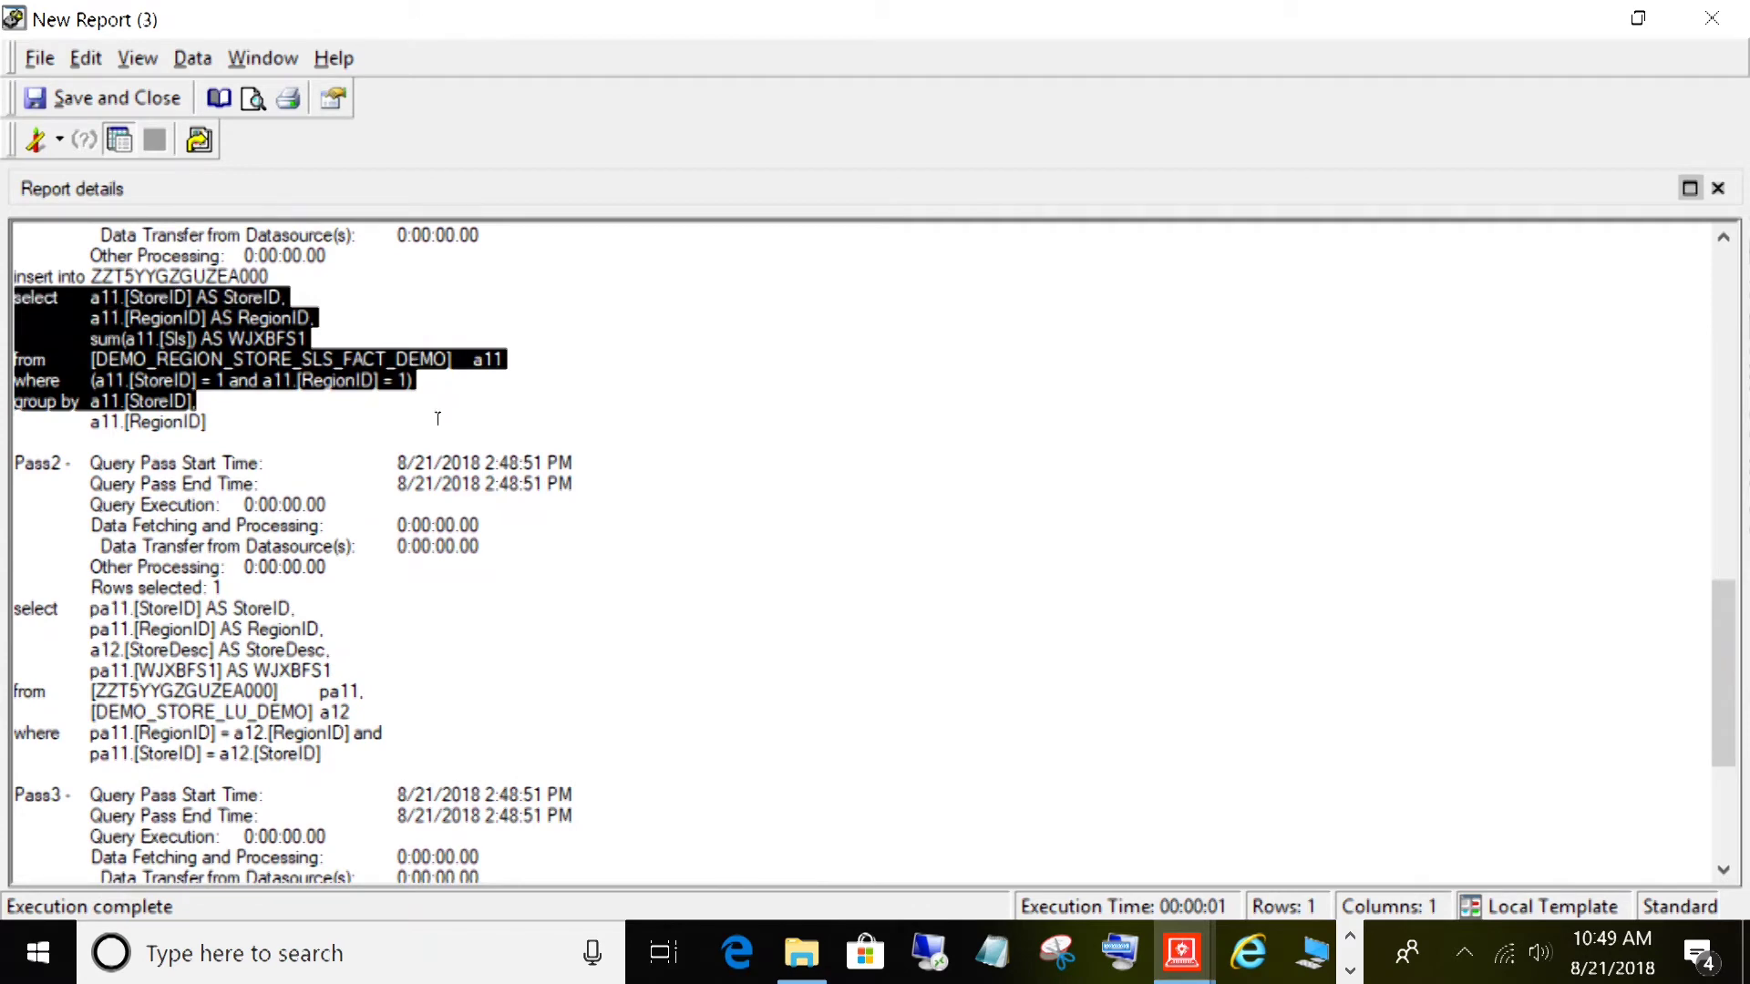
scroll(674, 553, "down", 2)
left_click_drag(354, 633, 19, 504)
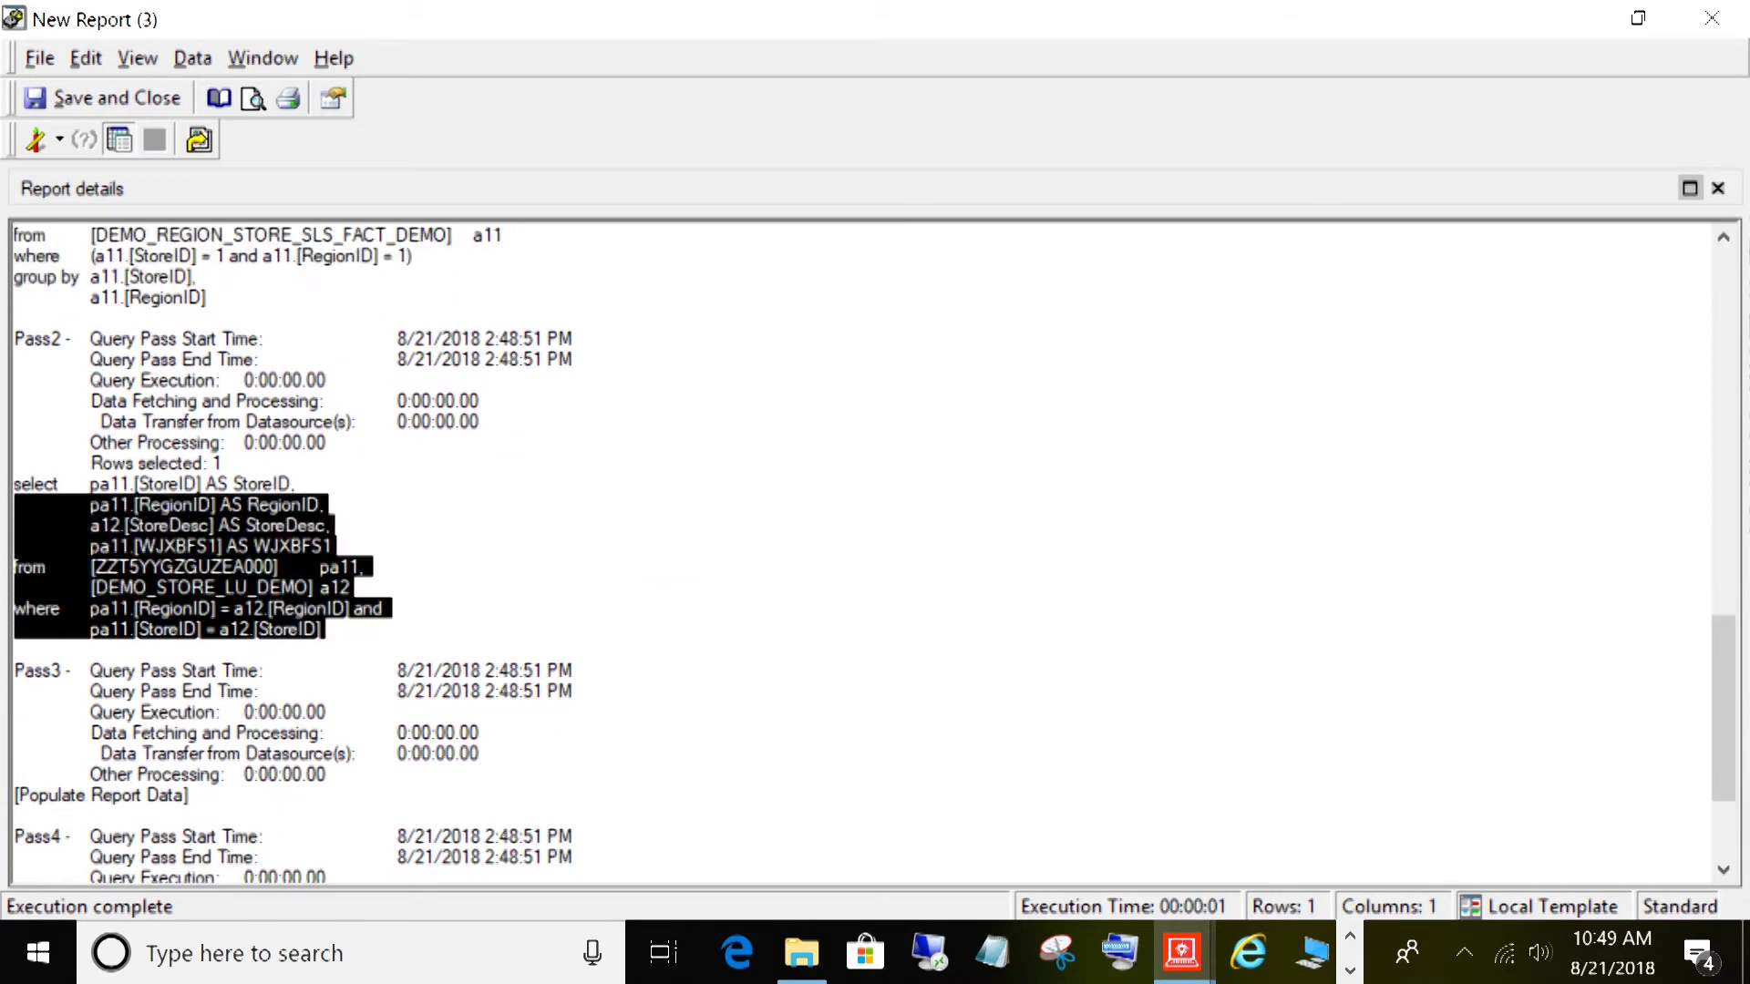
left_click(350, 588)
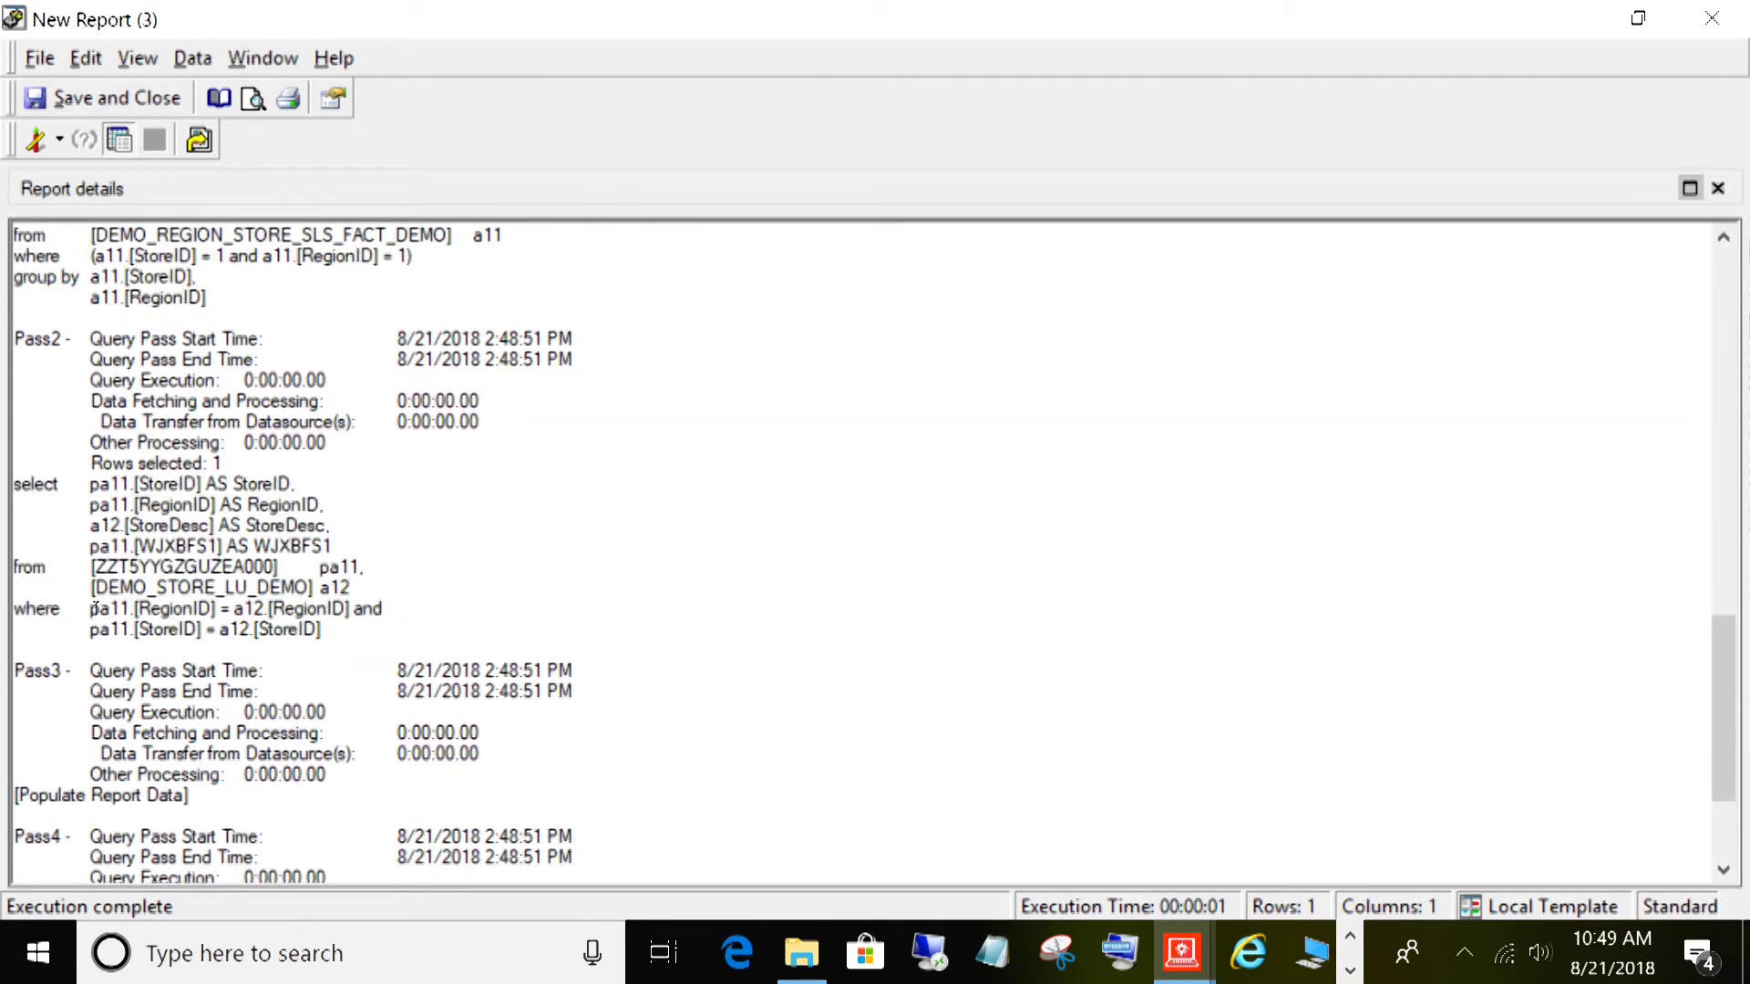
left_click_drag(91, 607, 431, 612)
left_click_drag(118, 567, 334, 567)
left_click_drag(134, 587, 354, 588)
left_click(235, 609)
left_click_drag(60, 609, 481, 602)
left_click_drag(95, 627, 419, 628)
left_click(419, 629)
scroll(685, 574, "up", 1)
scroll(685, 574, "down", 2)
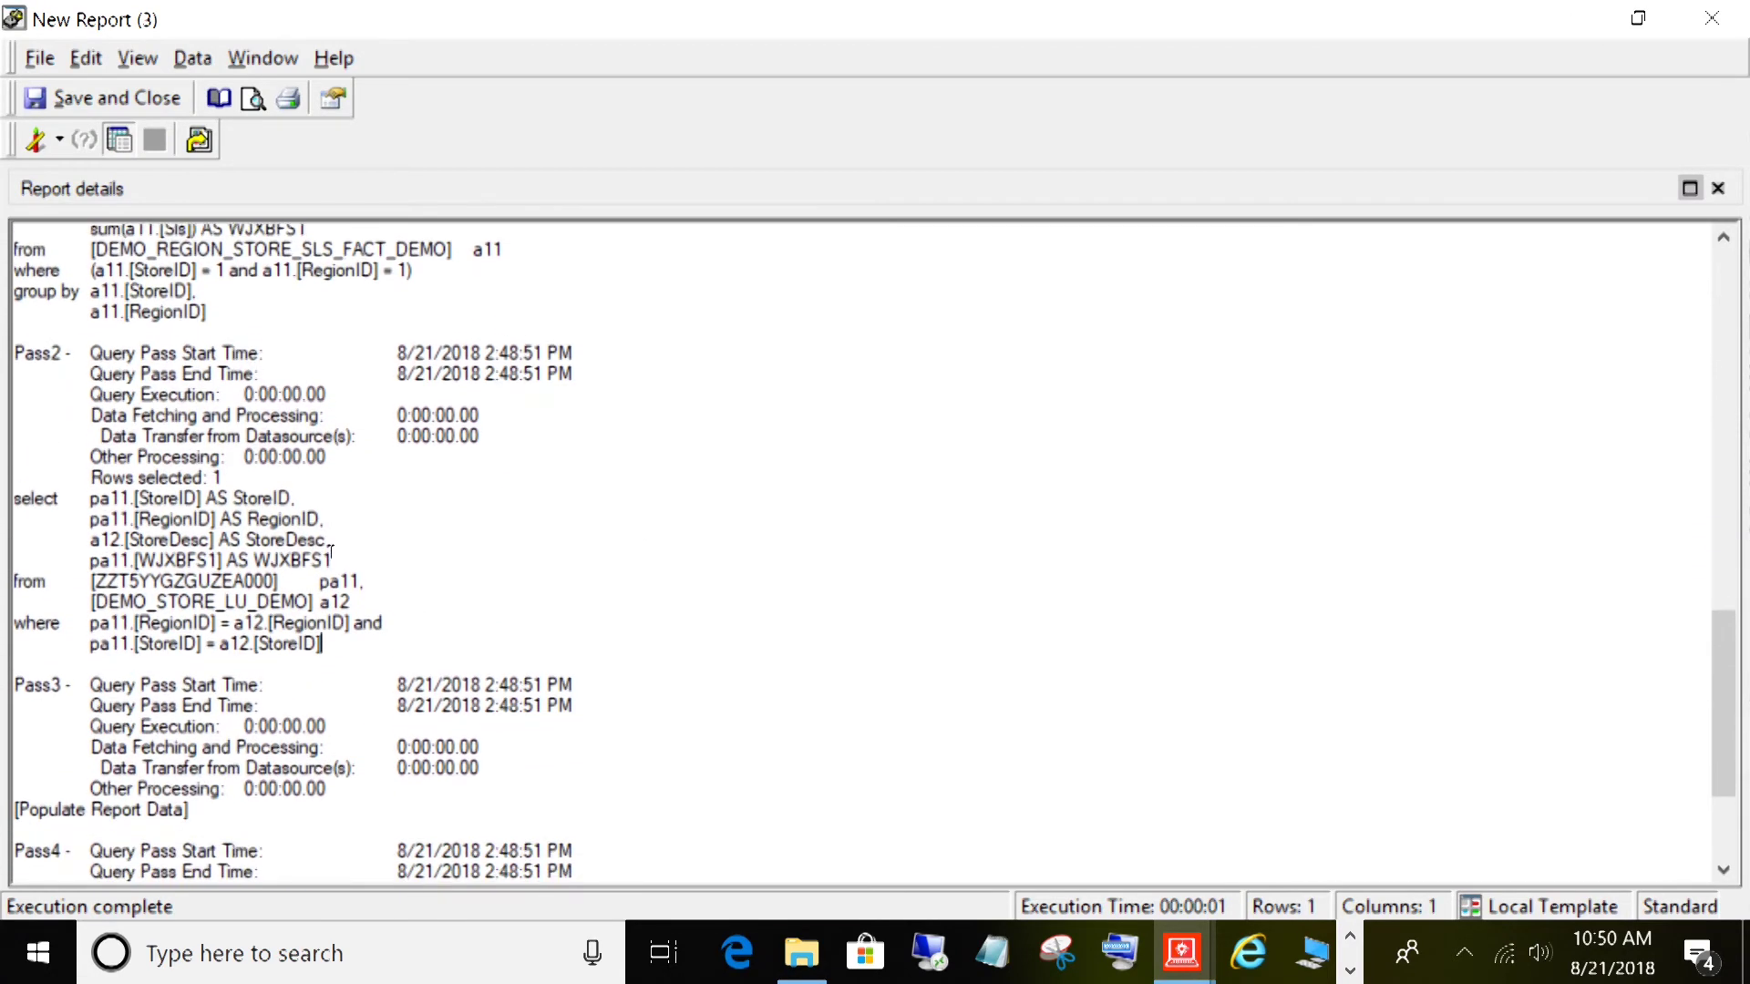
left_click_drag(330, 527, 366, 562)
left_click(102, 567)
scroll(671, 543, "up", 3)
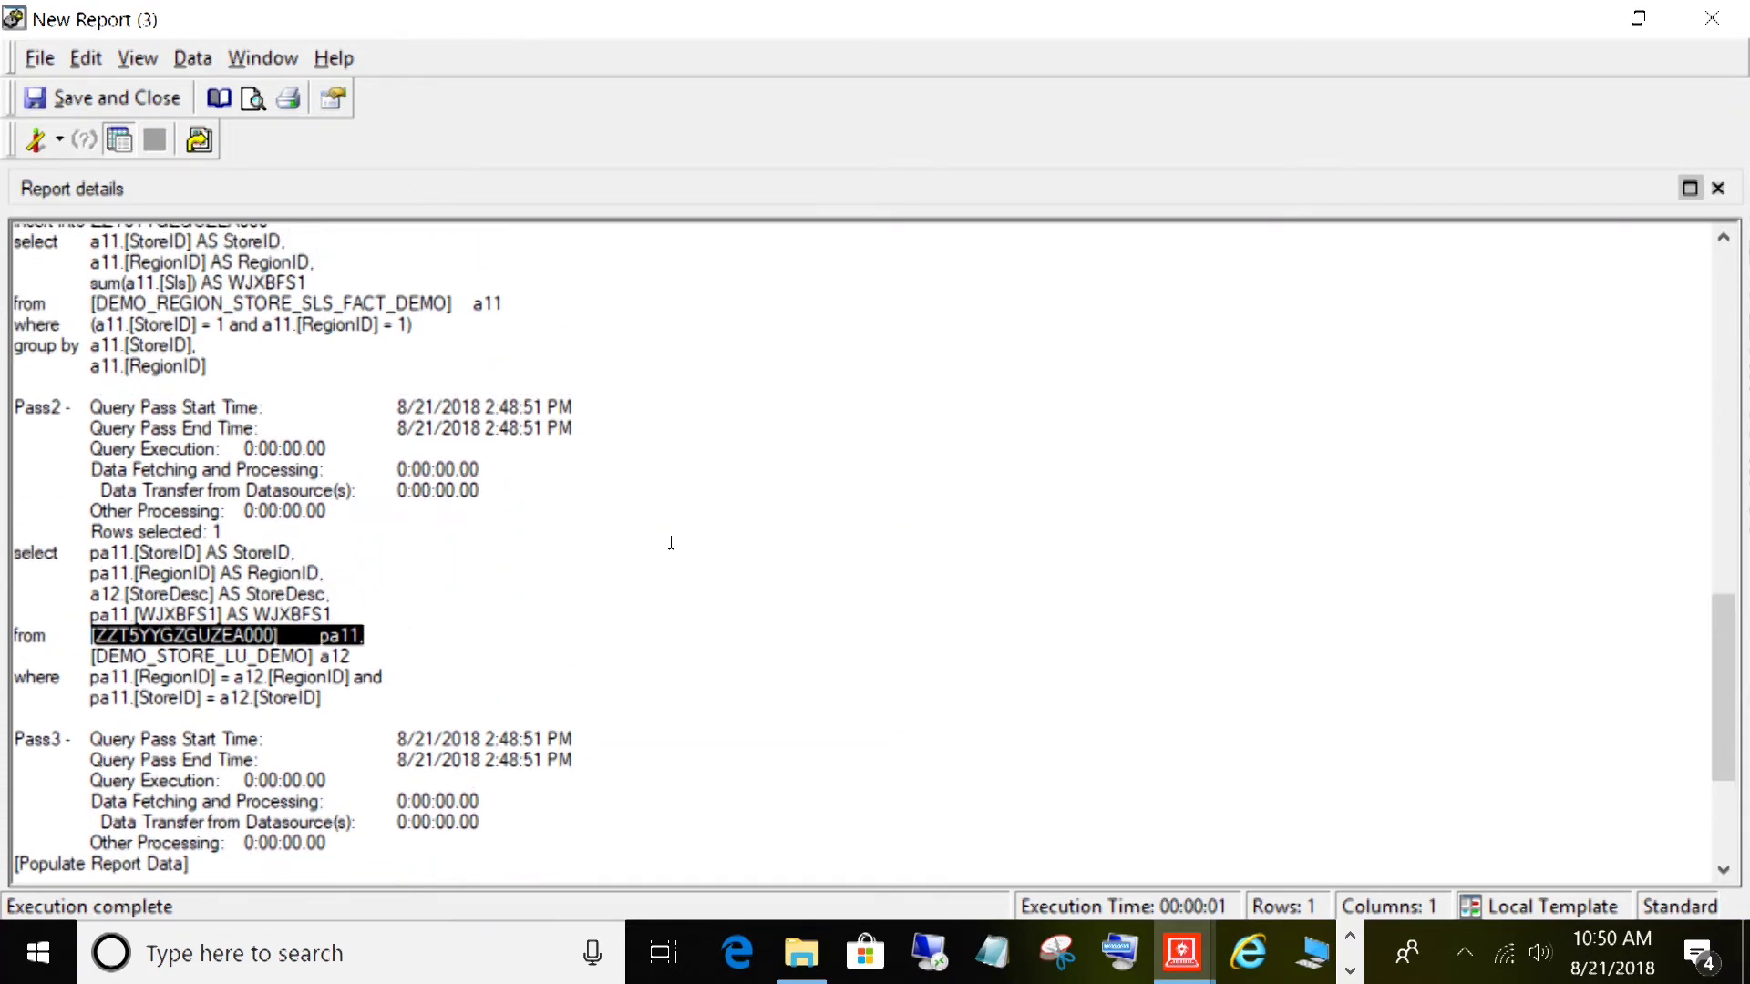
scroll(809, 528, "down", 2)
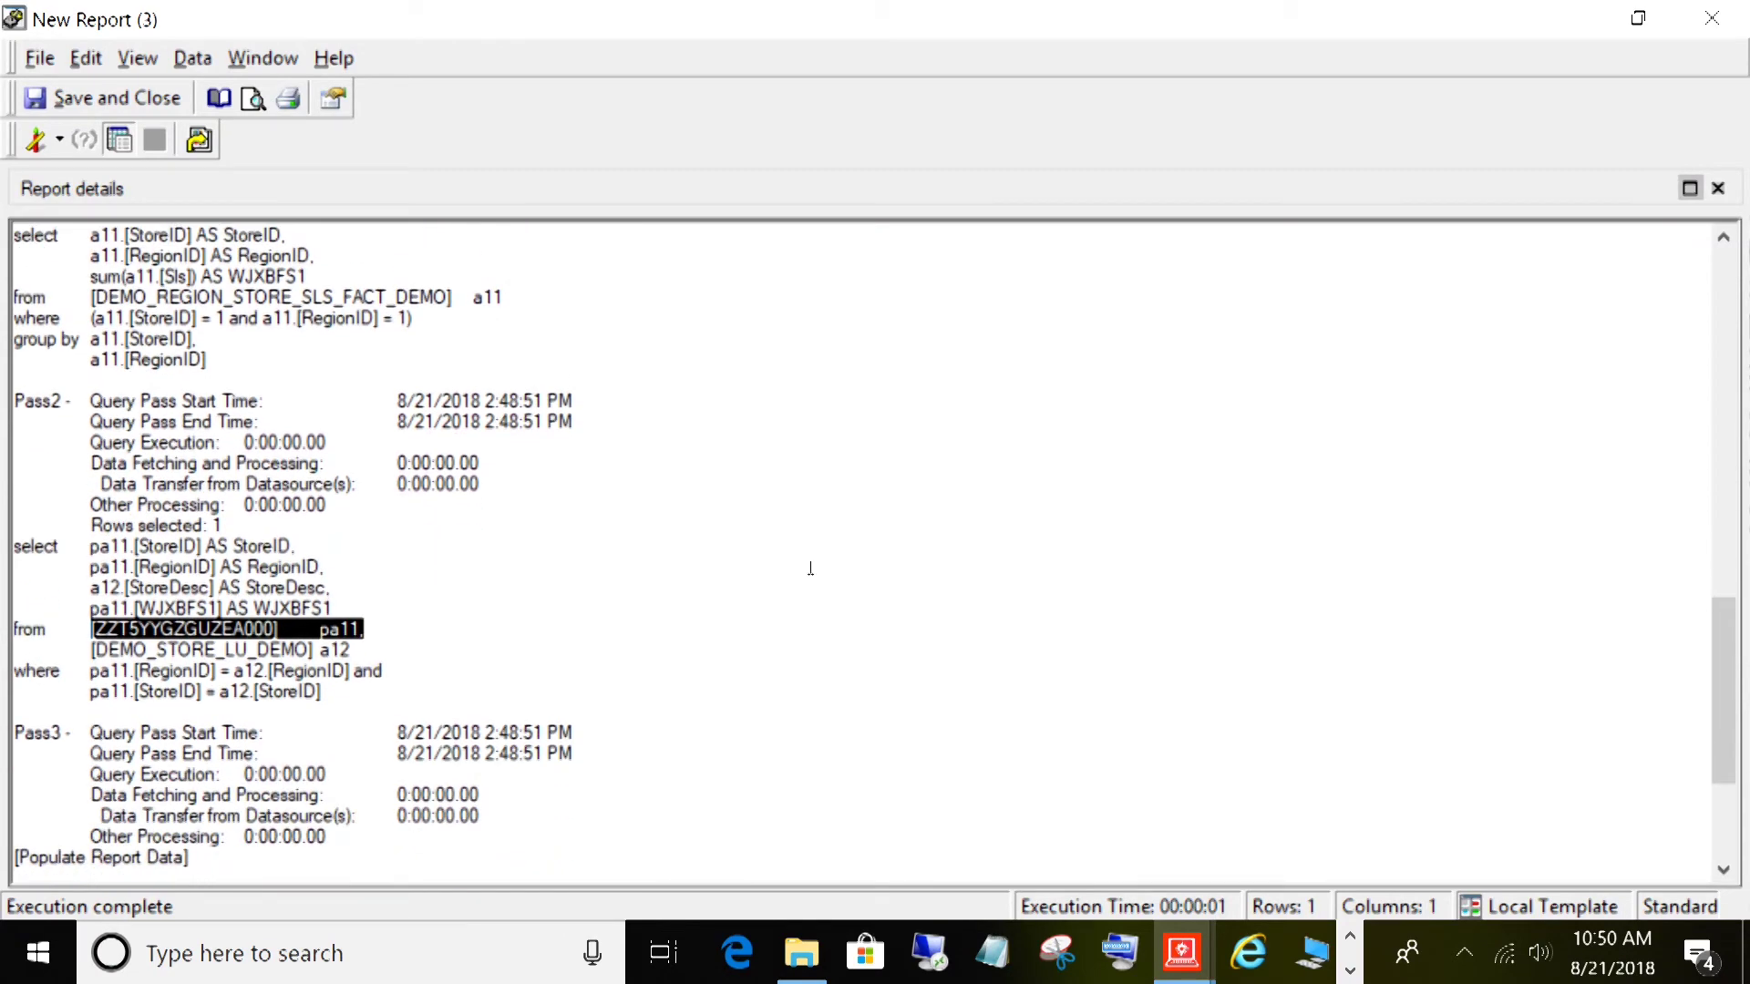
left_click(920, 648)
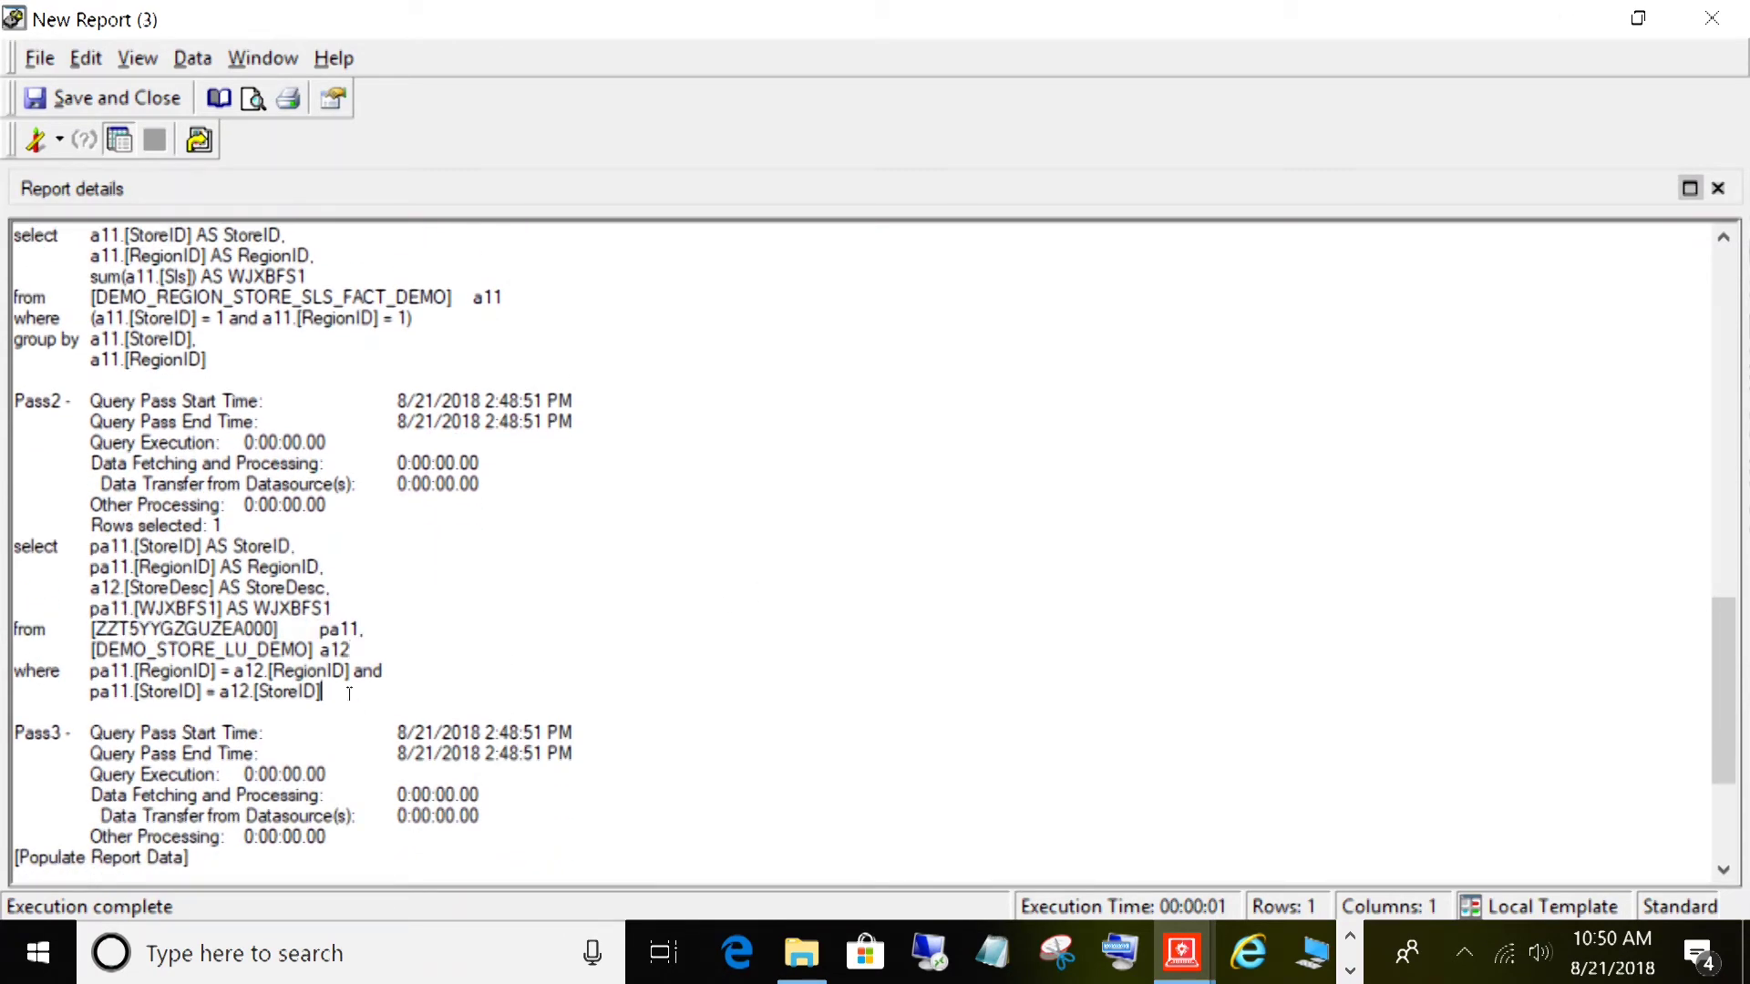
left_click_drag(346, 691, 81, 669)
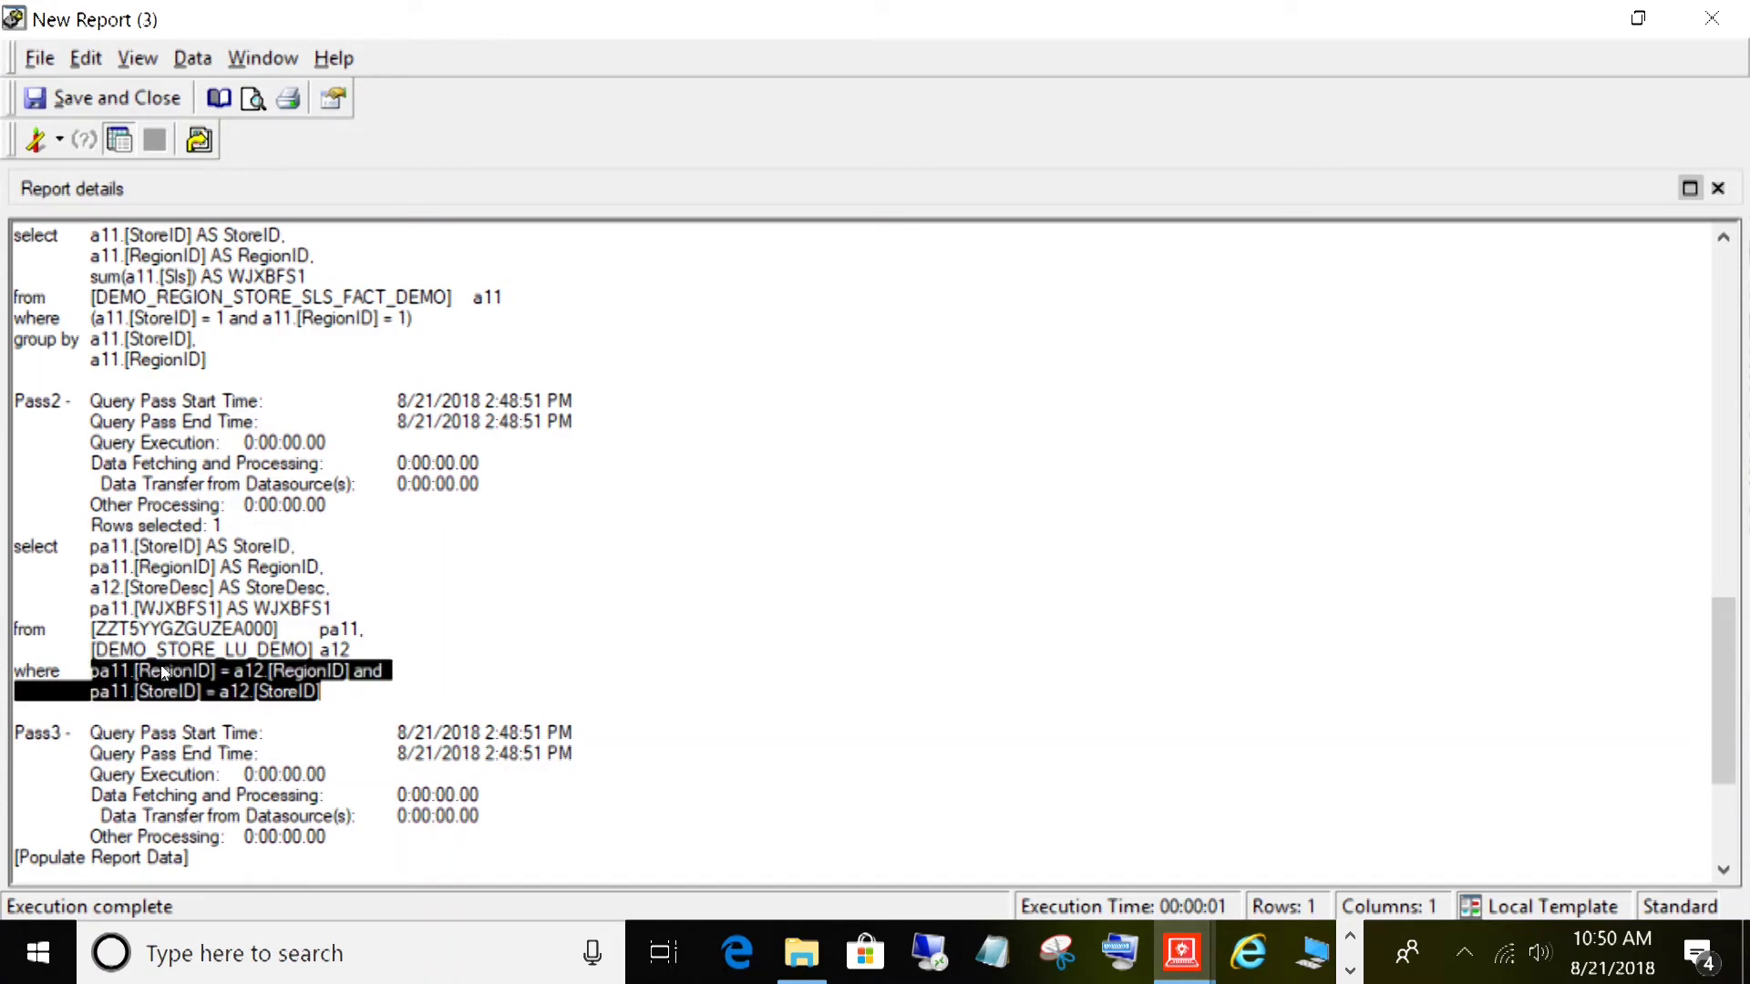